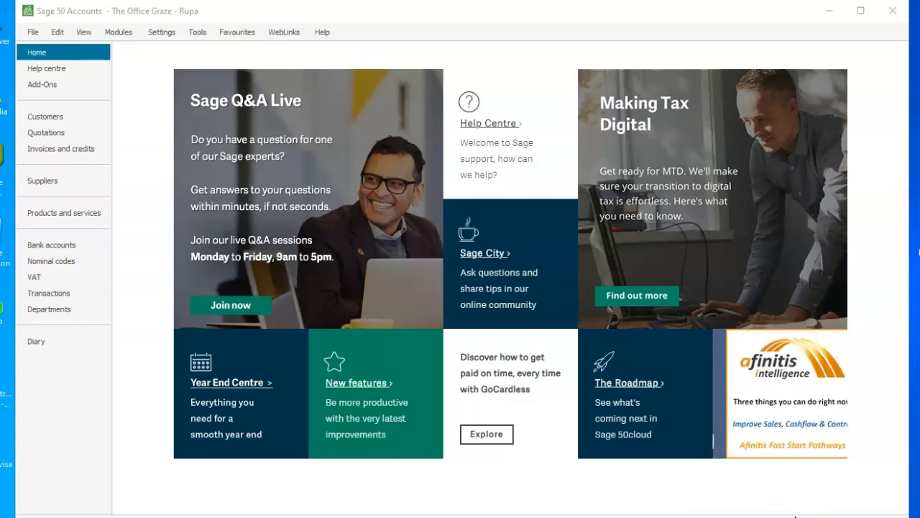
Change the default program date to 30/06/2019
{"action": "left_click", "coordinate": [159, 34]}
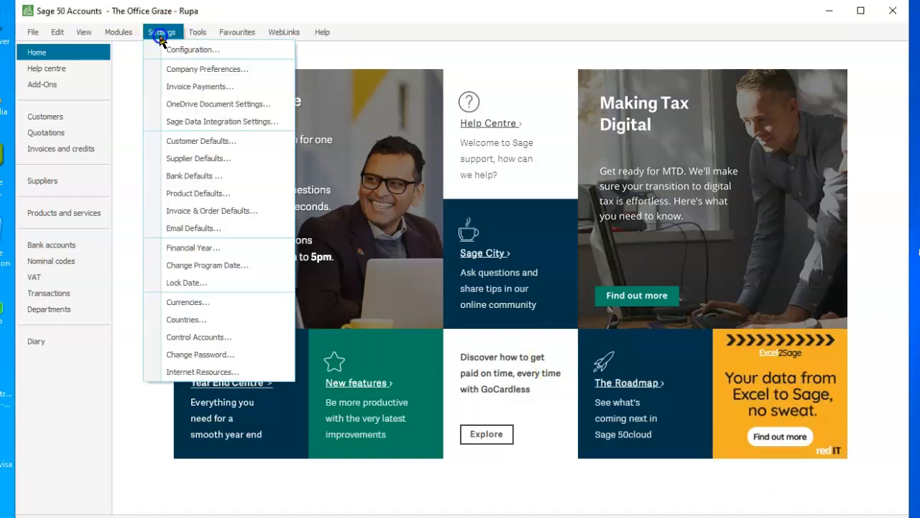
{"action": "left_click", "coordinate": [186, 269]}
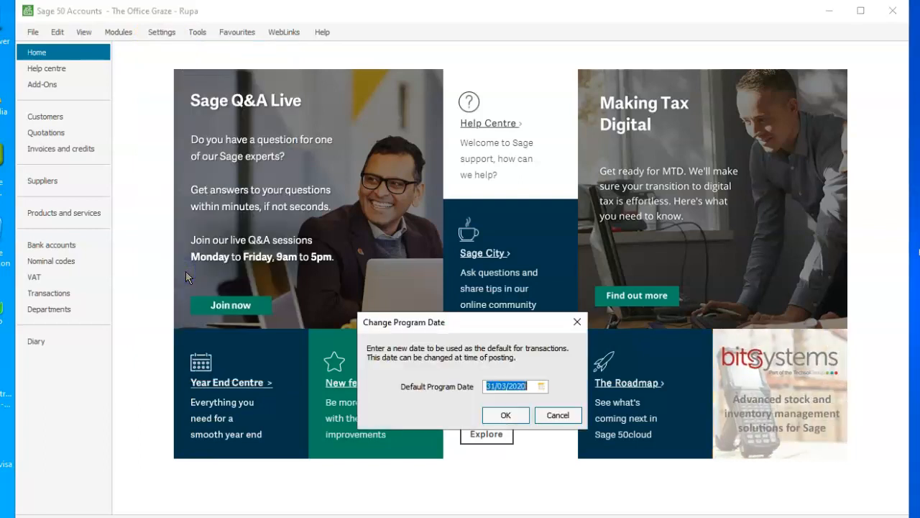
{"action": "type", "text": "30/06/"}
{"action": "type", "text": "2020"}
{"action": "key", "text": "Return"}
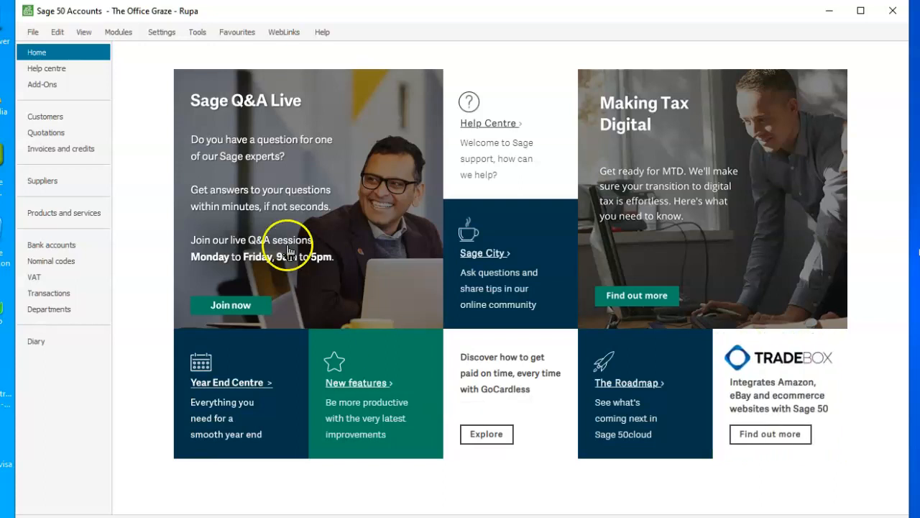
Start a batch customer invoice with a first line for Happy Engineers dated 06/06/2019
{"action": "left_click", "coordinate": [65, 119]}
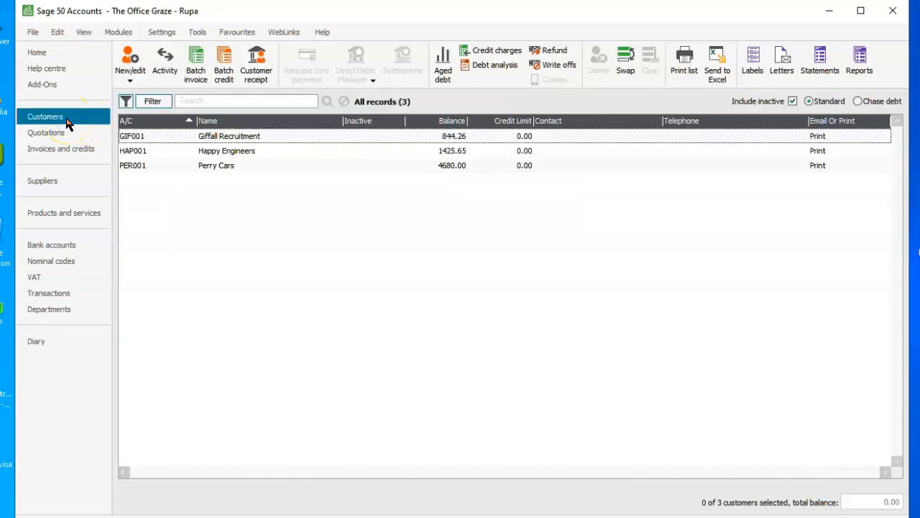
{"action": "left_click", "coordinate": [194, 73]}
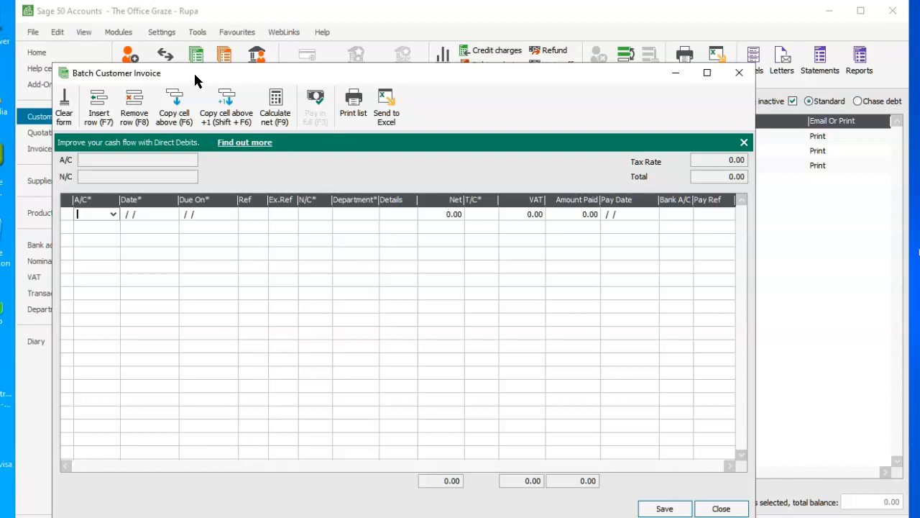
{"action": "left_click", "coordinate": [113, 214]}
{"action": "left_click", "coordinate": [160, 281]}
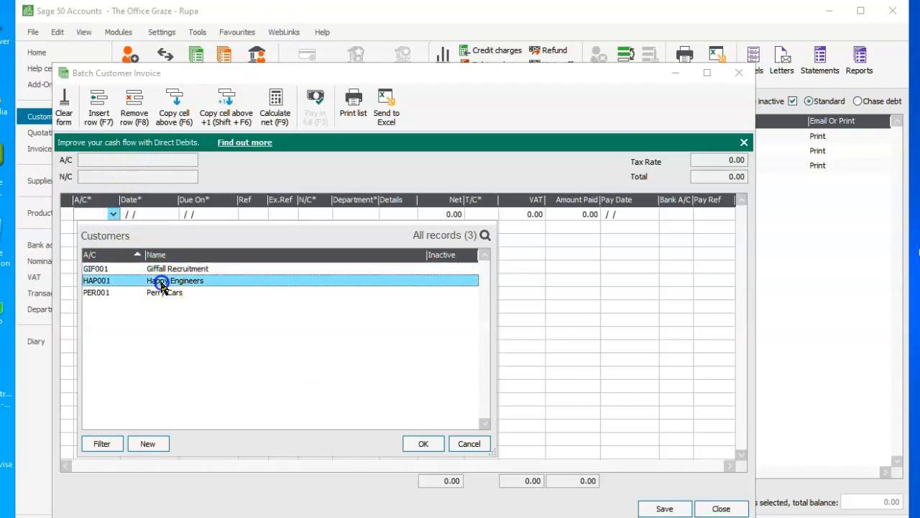
{"action": "left_click", "coordinate": [417, 443]}
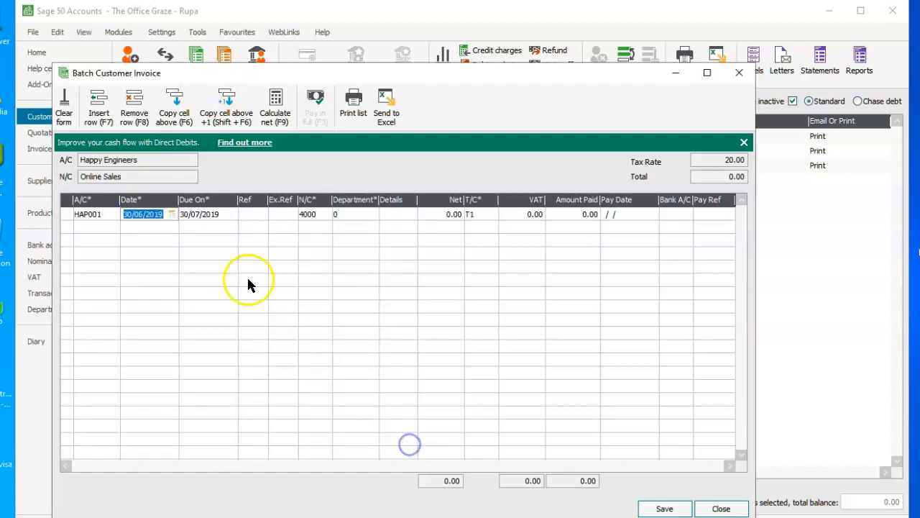
{"action": "left_click", "coordinate": [172, 215]}
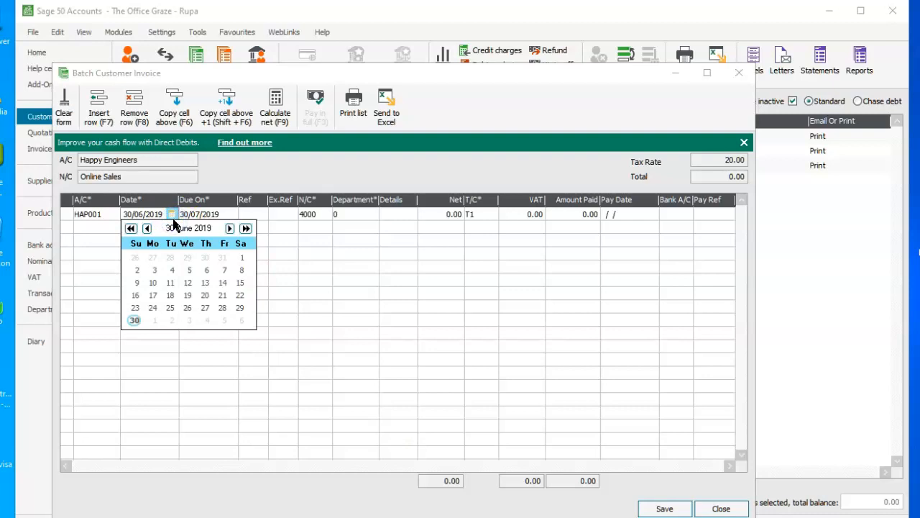
{"action": "left_click", "coordinate": [206, 270]}
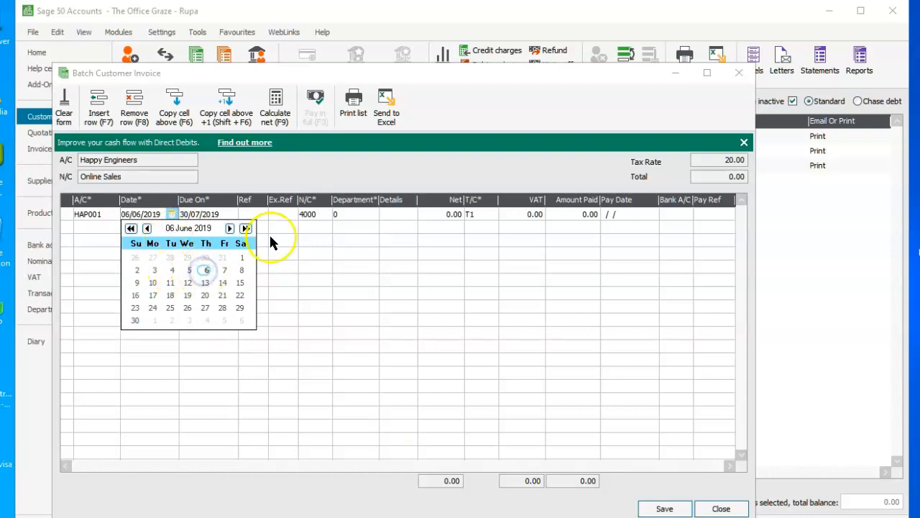
Assign nominal code 4001, Sales to Shop - North, to the Happy Engineers invoice line
{"action": "left_click", "coordinate": [311, 214]}
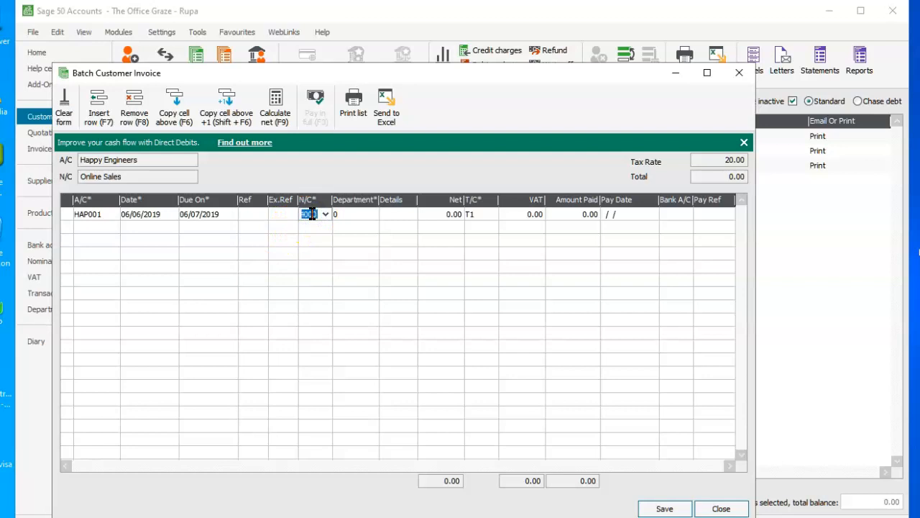
{"action": "left_click", "coordinate": [325, 215]}
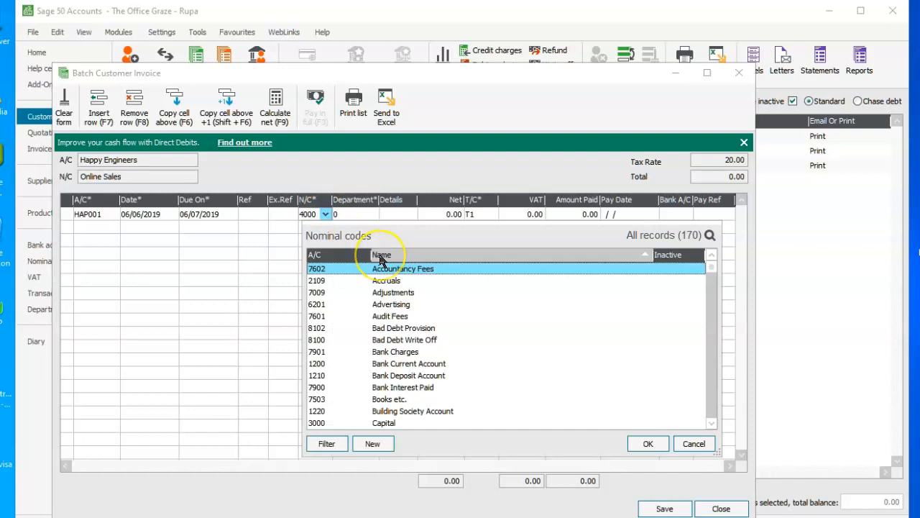
{"action": "key", "text": "s"}
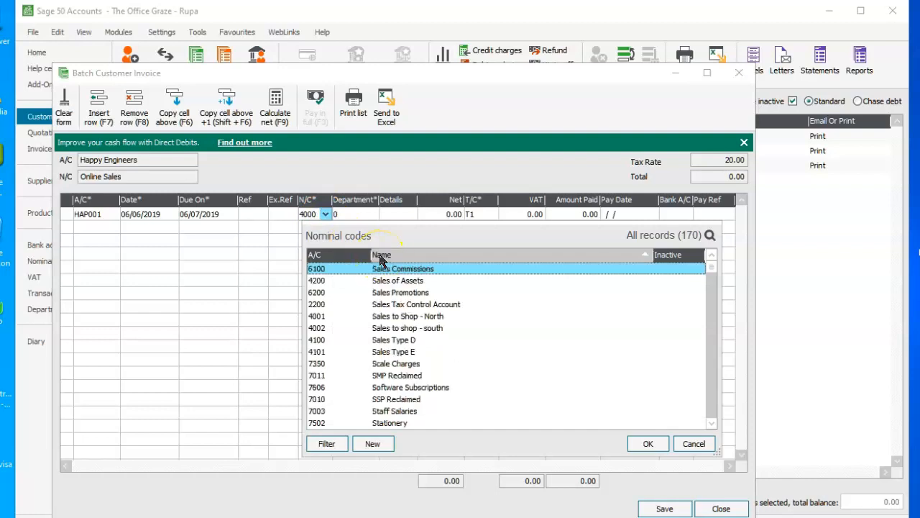
{"action": "left_click", "coordinate": [402, 316]}
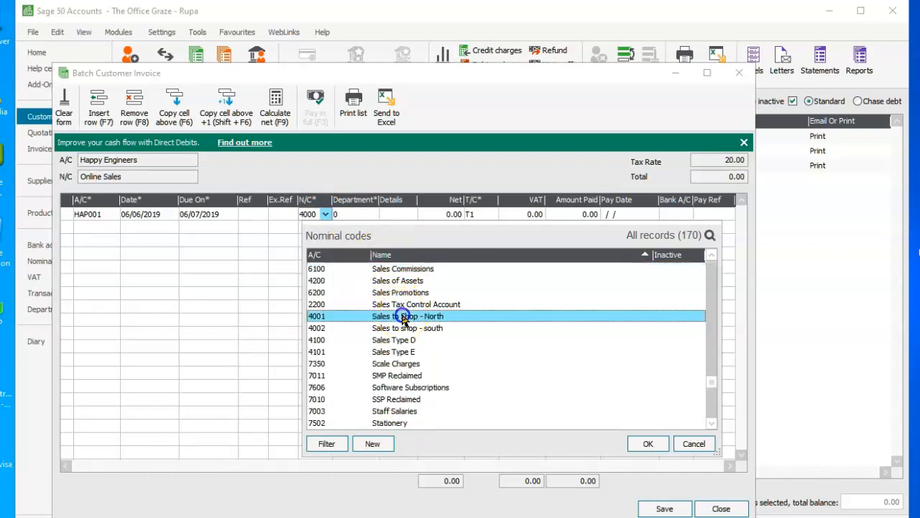
{"action": "left_click", "coordinate": [642, 444]}
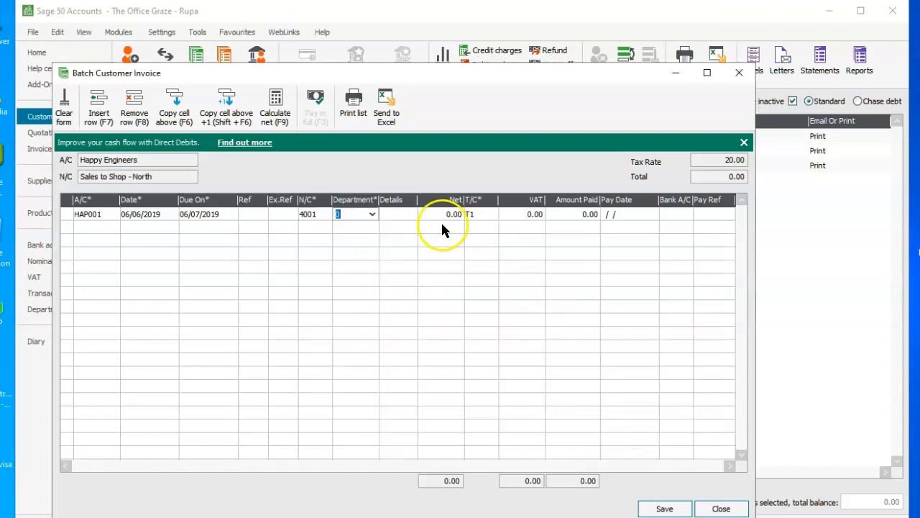
Enter 001/24 as the details and 800 as the net amount on the Happy Engineers line
{"action": "left_click", "coordinate": [402, 215]}
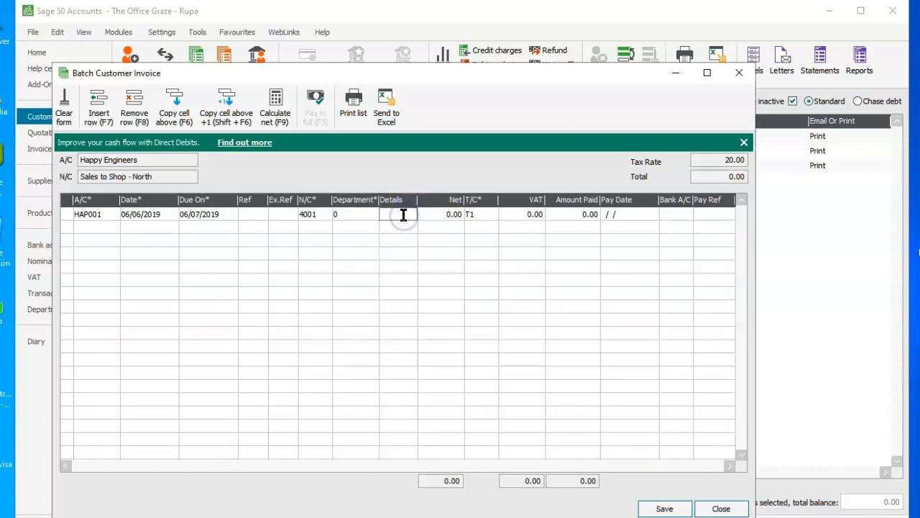
{"action": "type", "text": "001/24"}
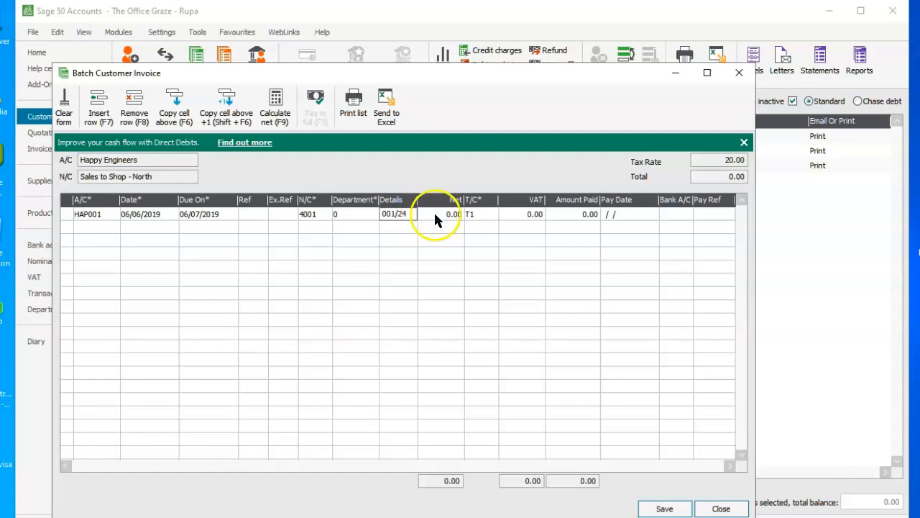
{"action": "left_click", "coordinate": [455, 220]}
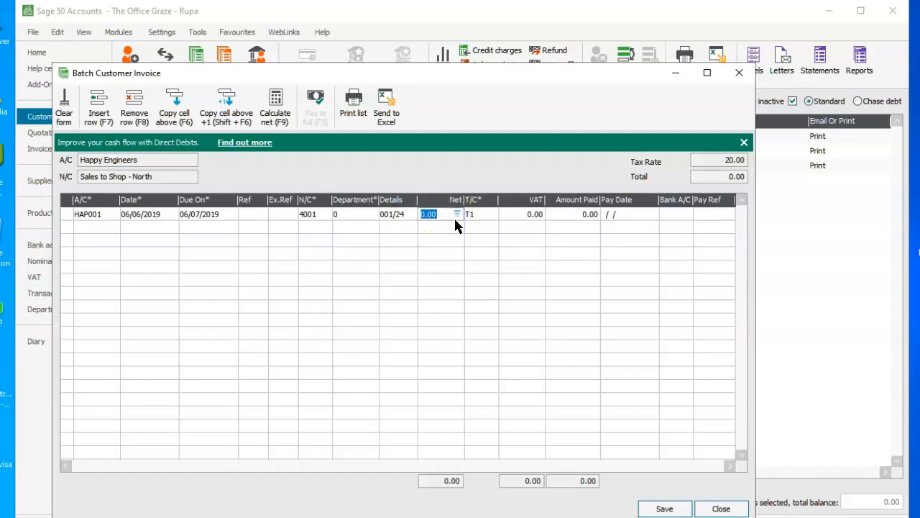
{"action": "type", "text": "800"}
{"action": "key", "text": "Tab"}
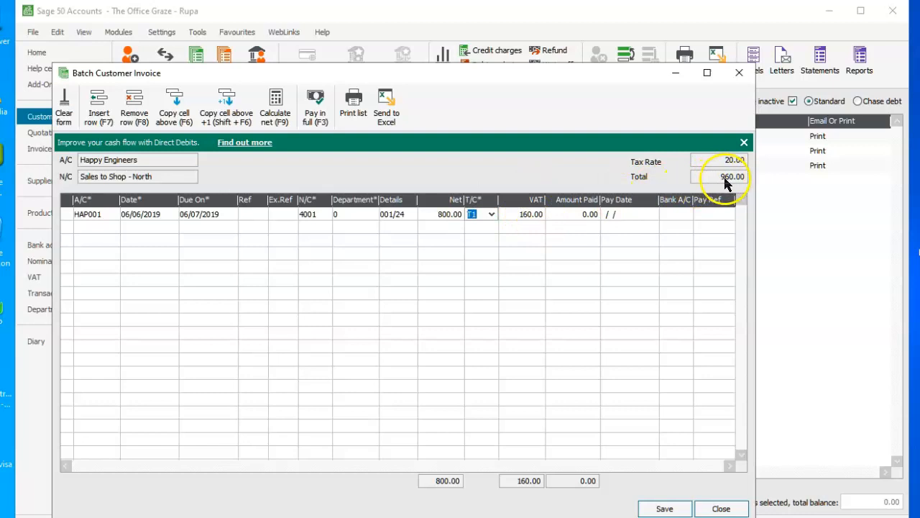
Add a second invoice line for Giffall Recruitment dated 12/06/2019
{"action": "left_click", "coordinate": [109, 229]}
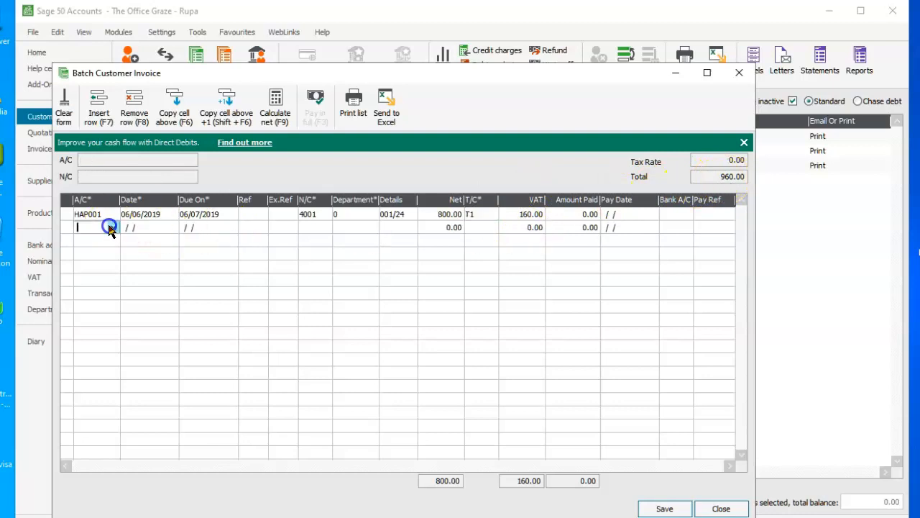
{"action": "left_click", "coordinate": [112, 228]}
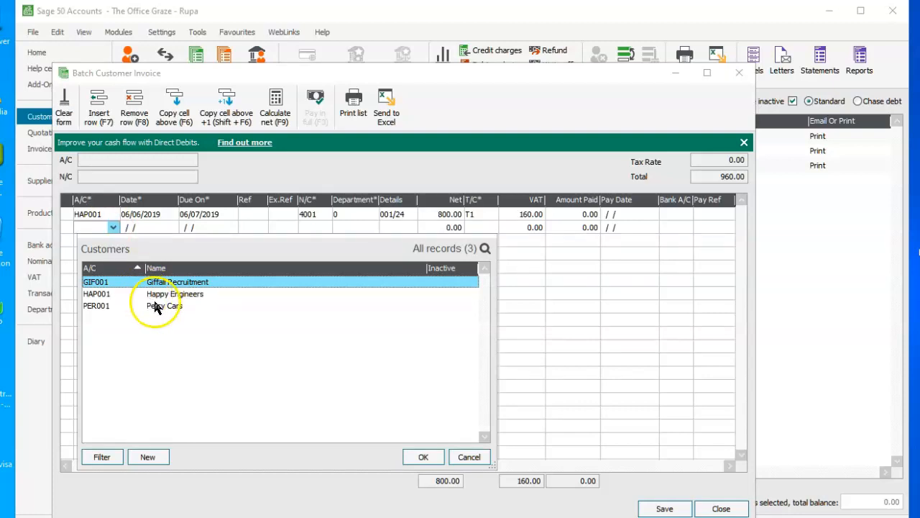
{"action": "left_click", "coordinate": [423, 456]}
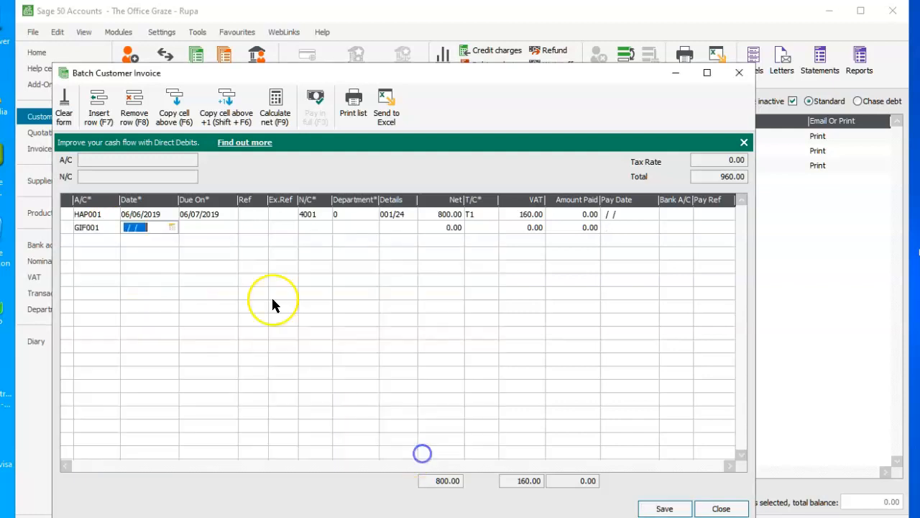
{"action": "left_click", "coordinate": [171, 228]}
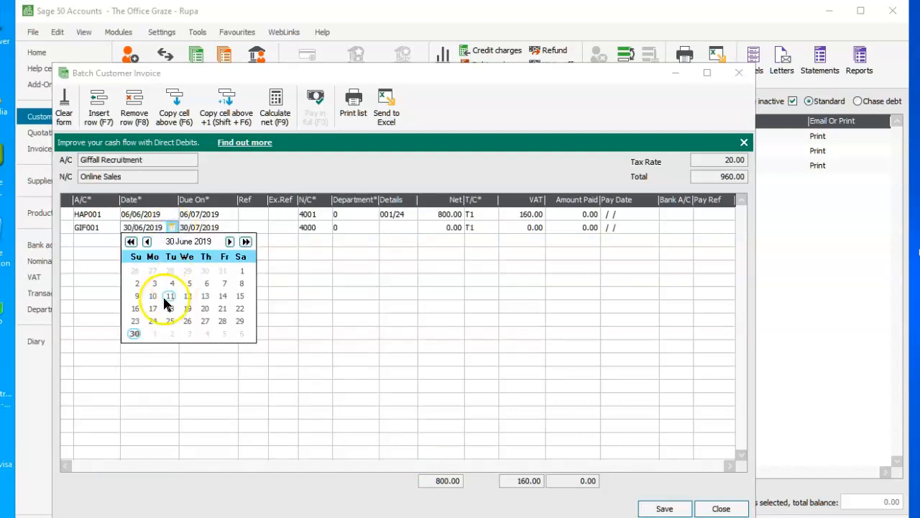
{"action": "left_click", "coordinate": [186, 296]}
Assign nominal code 4001, Sales to Shop - North, to the Giffall Recruitment line
{"action": "left_click", "coordinate": [308, 228]}
{"action": "left_click", "coordinate": [317, 228]}
{"action": "left_click", "coordinate": [325, 228]}
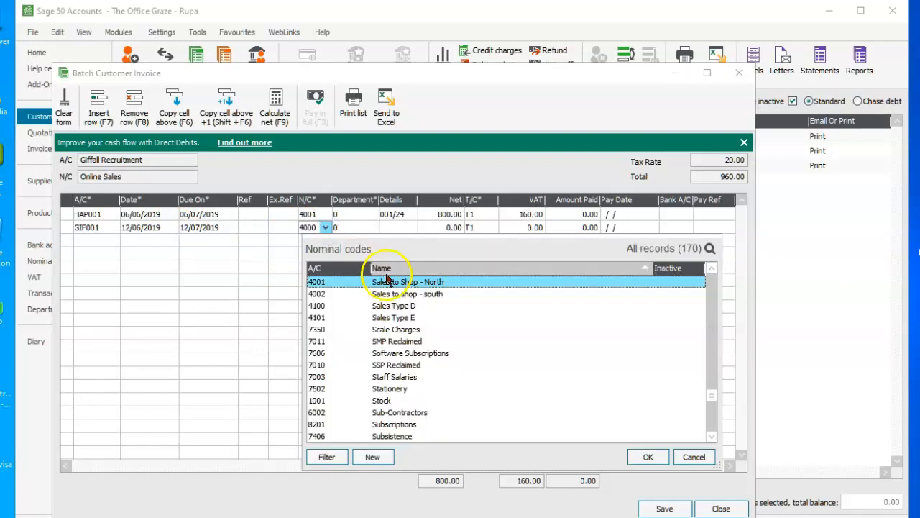
{"action": "left_click", "coordinate": [643, 457]}
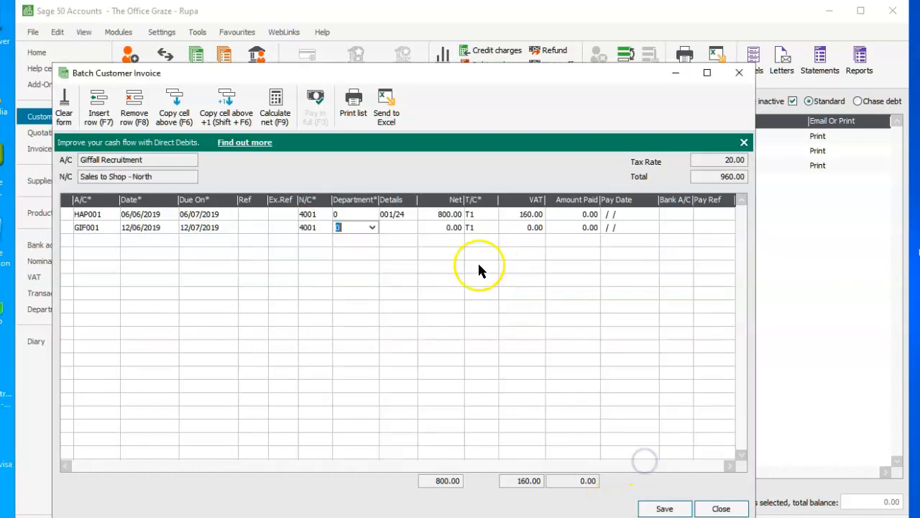
Enter 001/17 as the details and 425 as the net amount on the Giffall Recruitment line
{"action": "left_click", "coordinate": [395, 228]}
{"action": "type", "text": "001"}
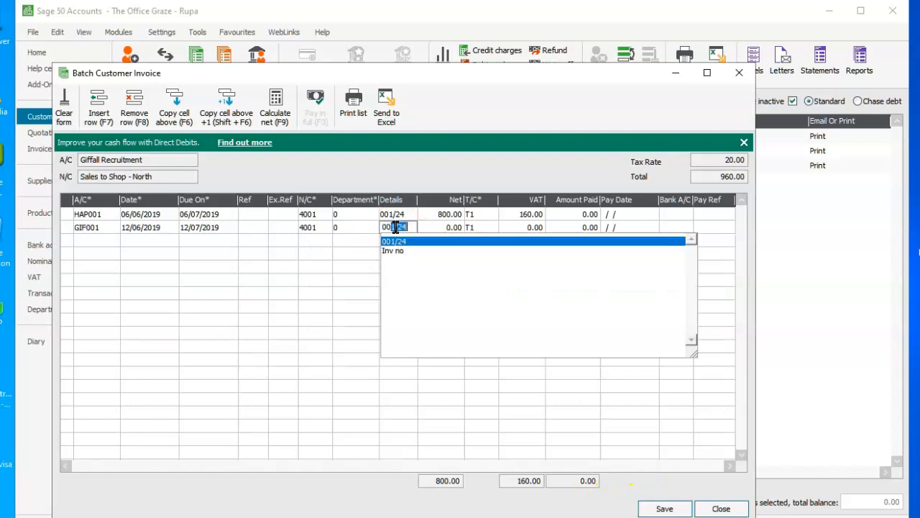
{"action": "type", "text": "/17"}
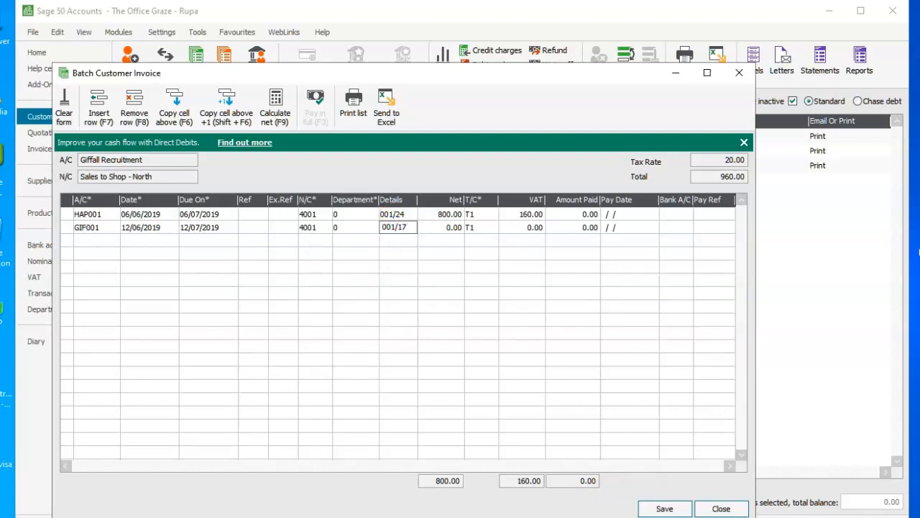
{"action": "key", "text": "Tab"}
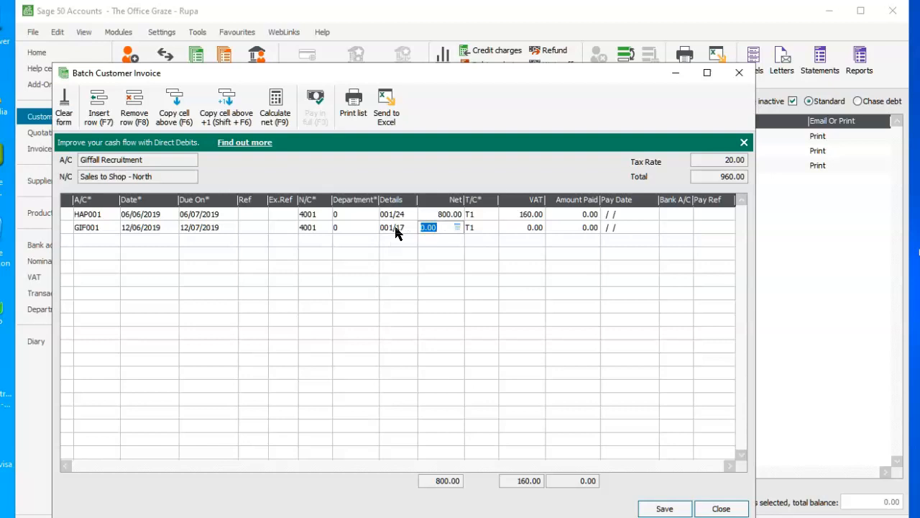
{"action": "type", "text": "425"}
{"action": "key", "text": "Tab"}
Add a third invoice line for Perry Cars dated 24/06/2019
{"action": "left_click", "coordinate": [110, 240]}
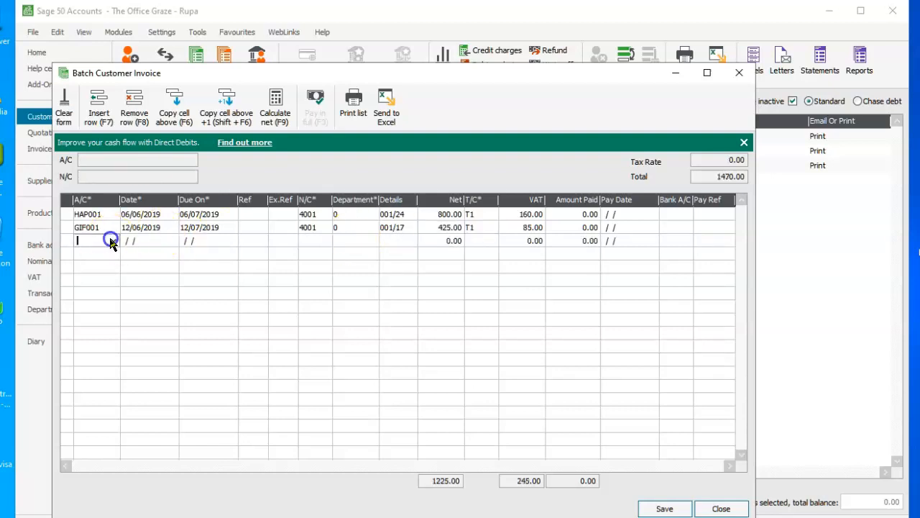
{"action": "left_click", "coordinate": [113, 241]}
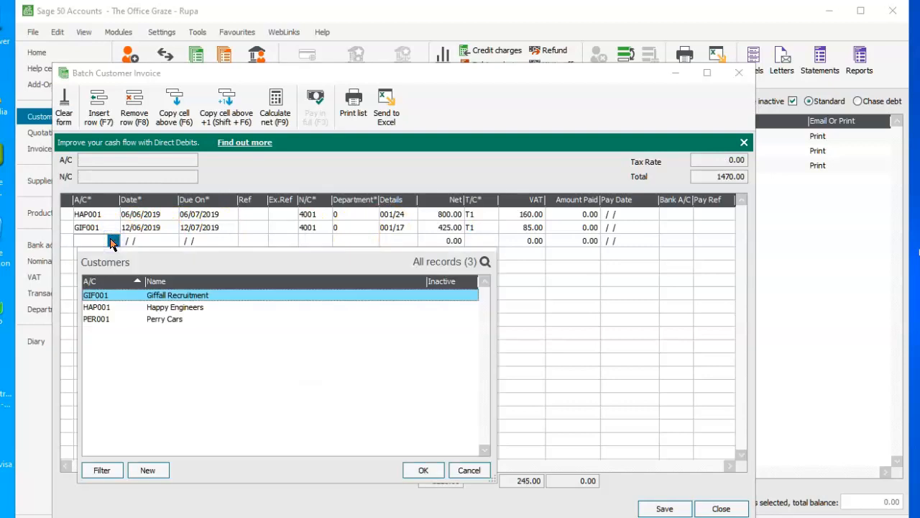
{"action": "left_click", "coordinate": [156, 319]}
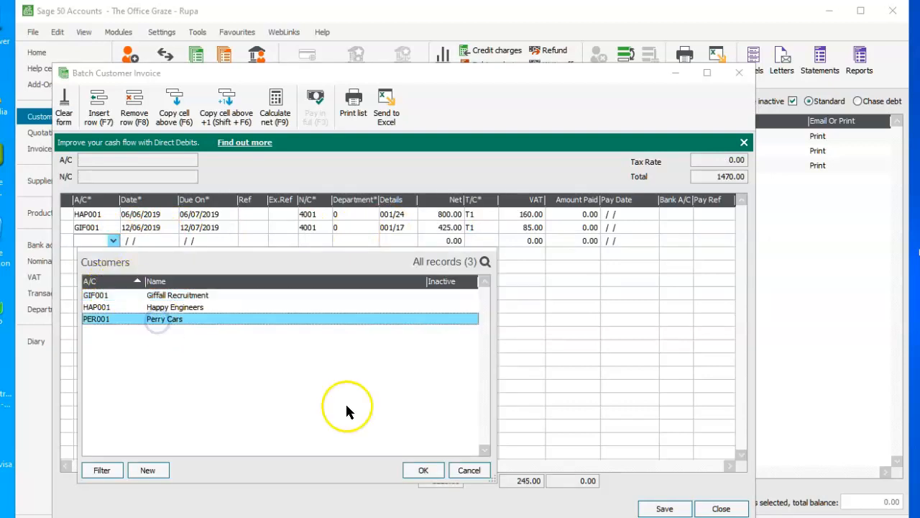
{"action": "left_click", "coordinate": [414, 469]}
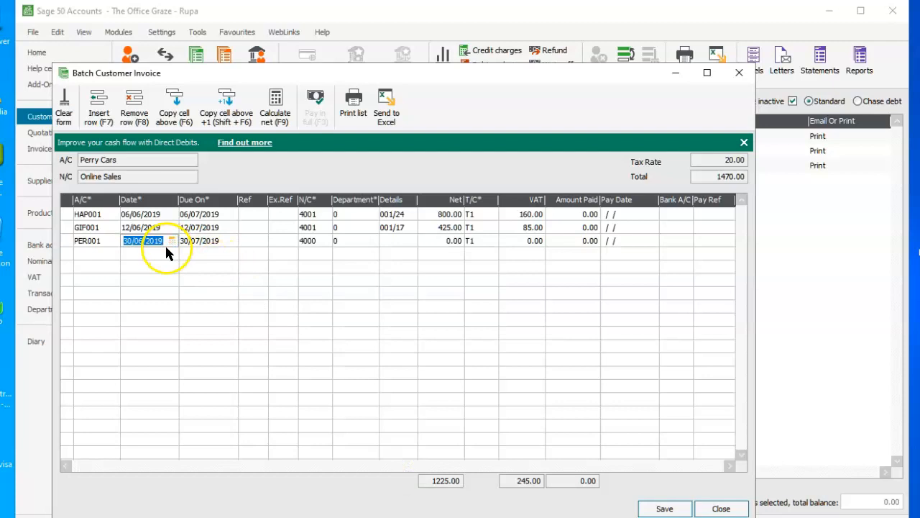
{"action": "left_click", "coordinate": [171, 242]}
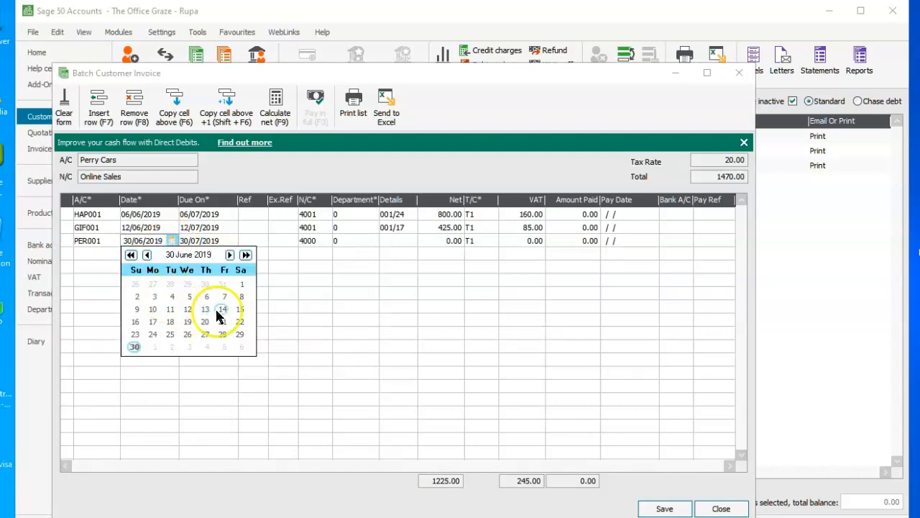
{"action": "left_click", "coordinate": [153, 334]}
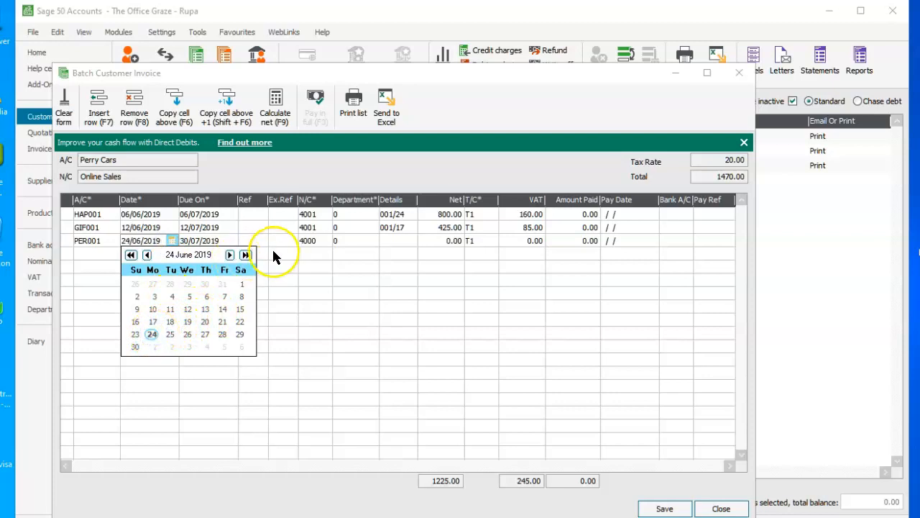
Assign nominal code 4002, Sales to shop - south, to the Perry Cars line
{"action": "left_click", "coordinate": [321, 245]}
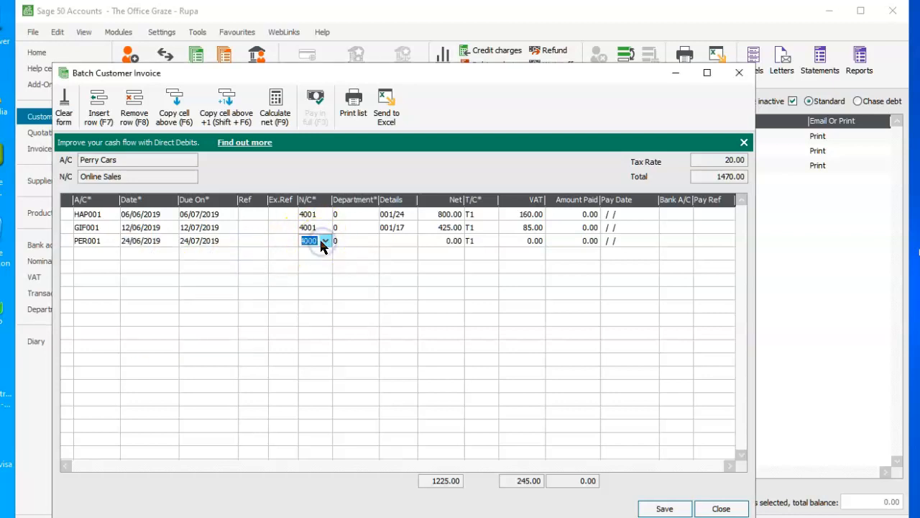
{"action": "left_click", "coordinate": [321, 244]}
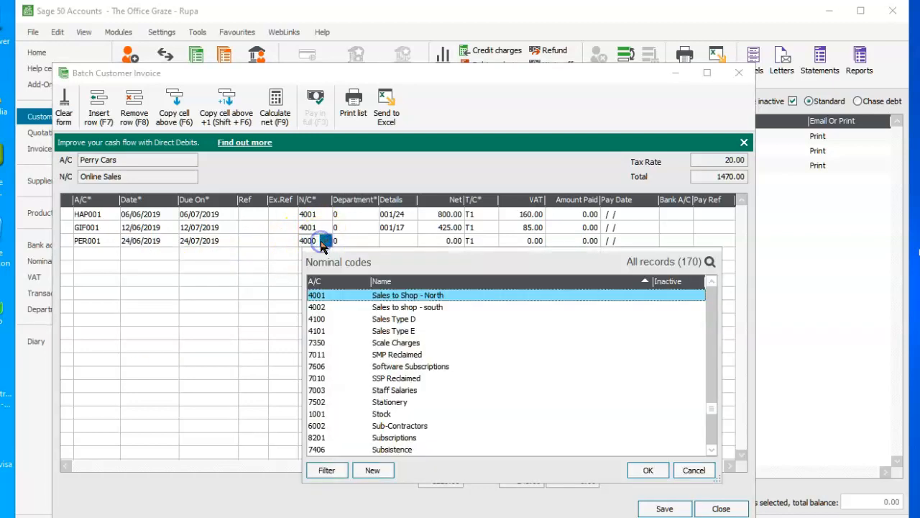
{"action": "left_click", "coordinate": [406, 307]}
{"action": "left_click", "coordinate": [645, 470]}
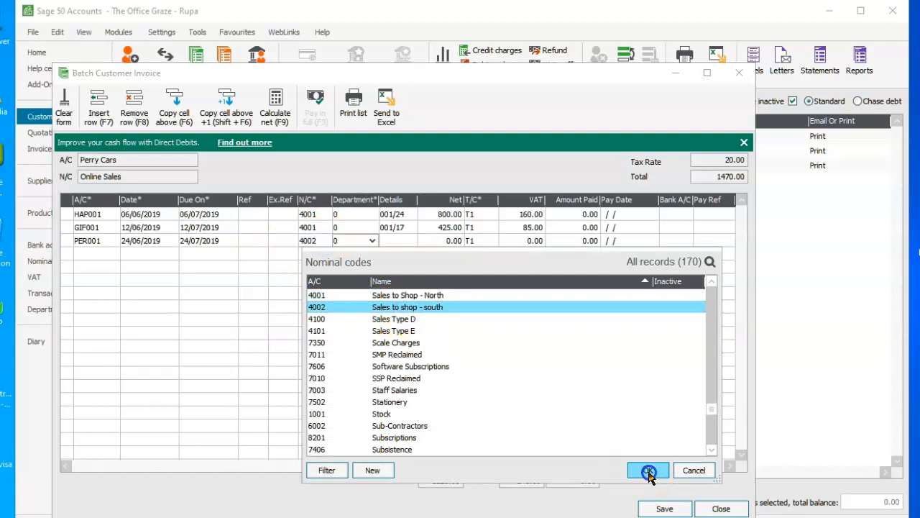
Enter 001/4 as the details and 2050 as the net amount on the Perry Cars line
{"action": "left_click", "coordinate": [396, 240]}
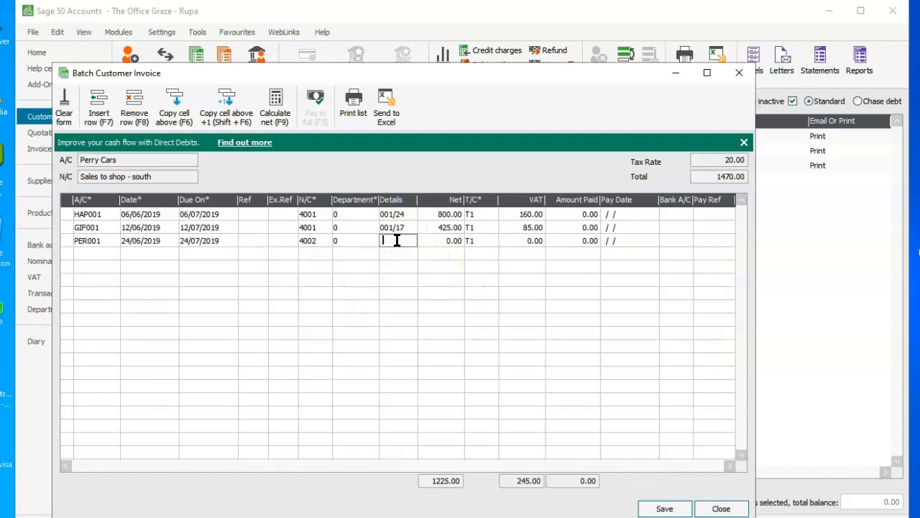
{"action": "type", "text": "00"}
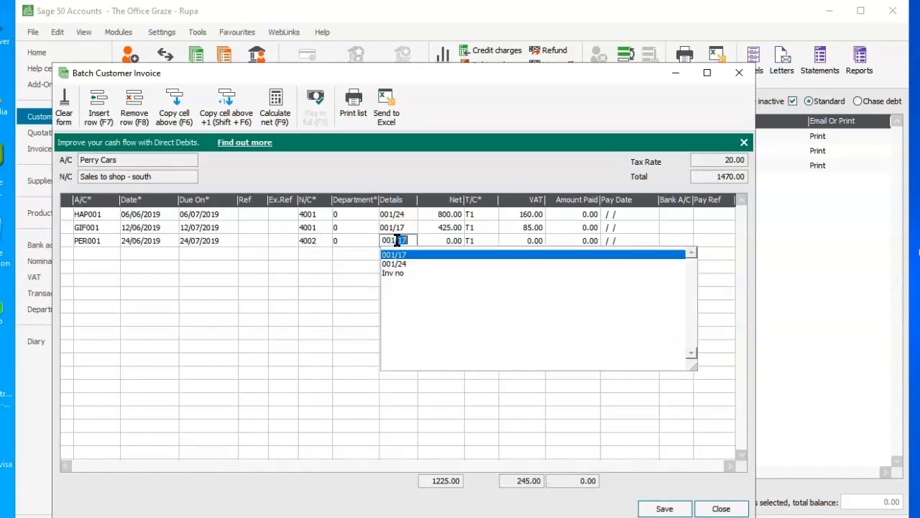
{"action": "type", "text": "1/4"}
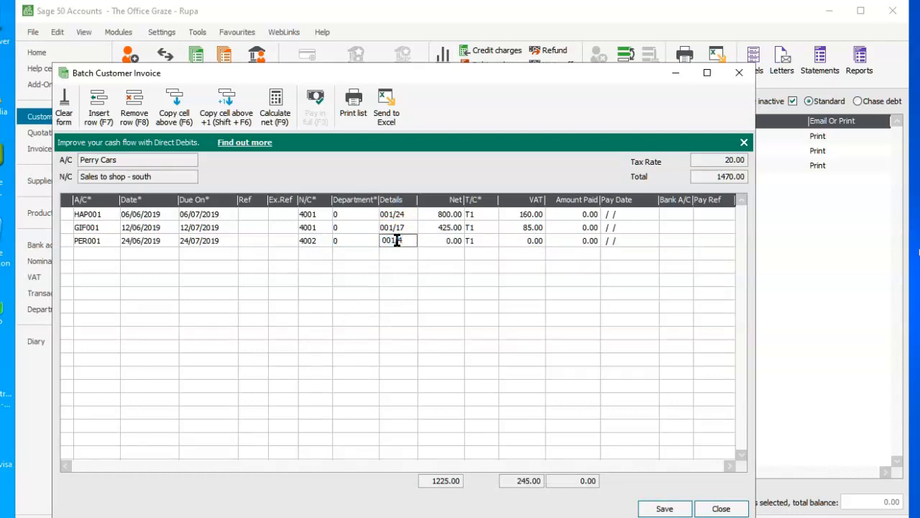
{"action": "key", "text": "Tab"}
{"action": "type", "text": "2050"}
{"action": "key", "text": "Tab"}
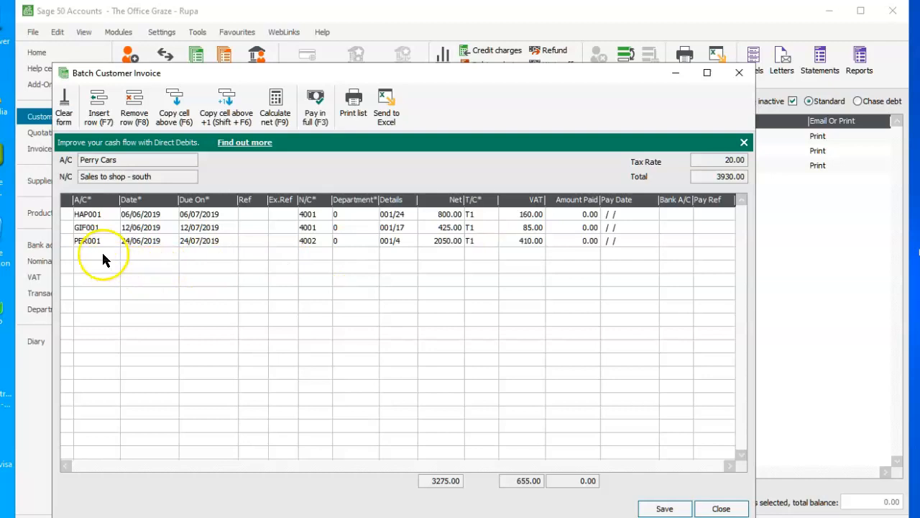
Add a fourth invoice line for Happy Engineers dated 28/06/2019
{"action": "left_click", "coordinate": [105, 253]}
{"action": "left_click", "coordinate": [112, 255]}
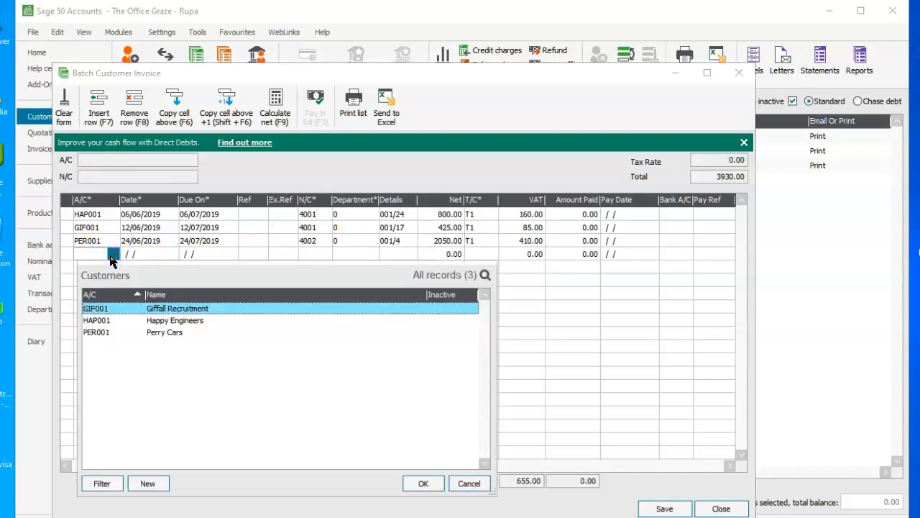
{"action": "left_click", "coordinate": [172, 322]}
{"action": "left_click", "coordinate": [419, 484]}
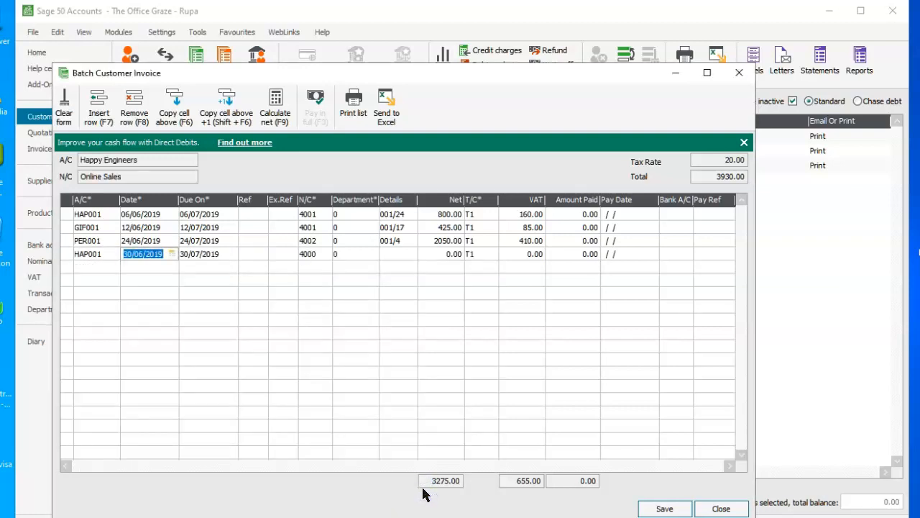
{"action": "left_click", "coordinate": [172, 254]}
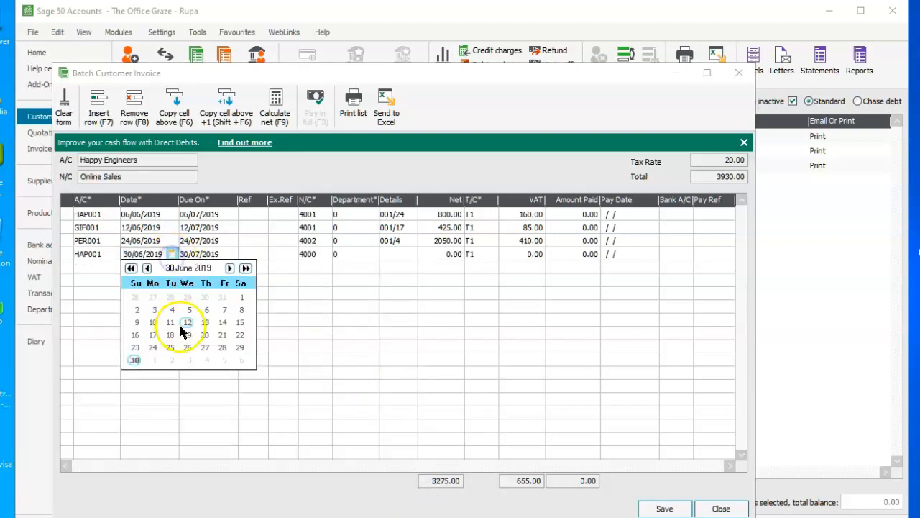
{"action": "left_click", "coordinate": [222, 348]}
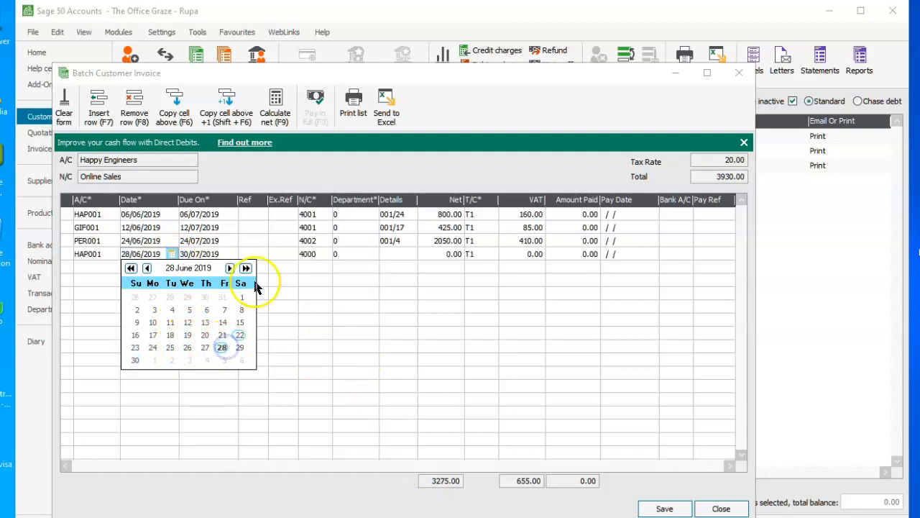
Assign nominal code 4001, Sales to Shop - North, to the second Happy Engineers line
{"action": "left_click", "coordinate": [310, 255]}
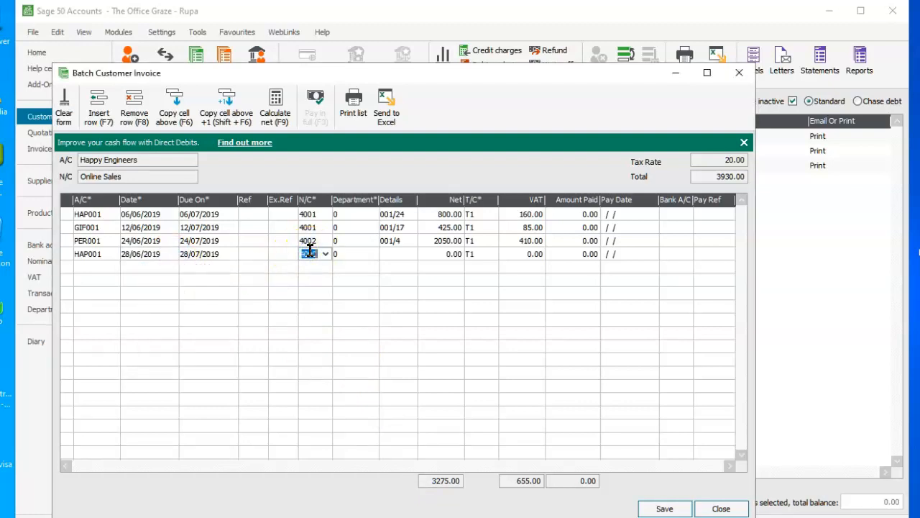
{"action": "left_click", "coordinate": [325, 254]}
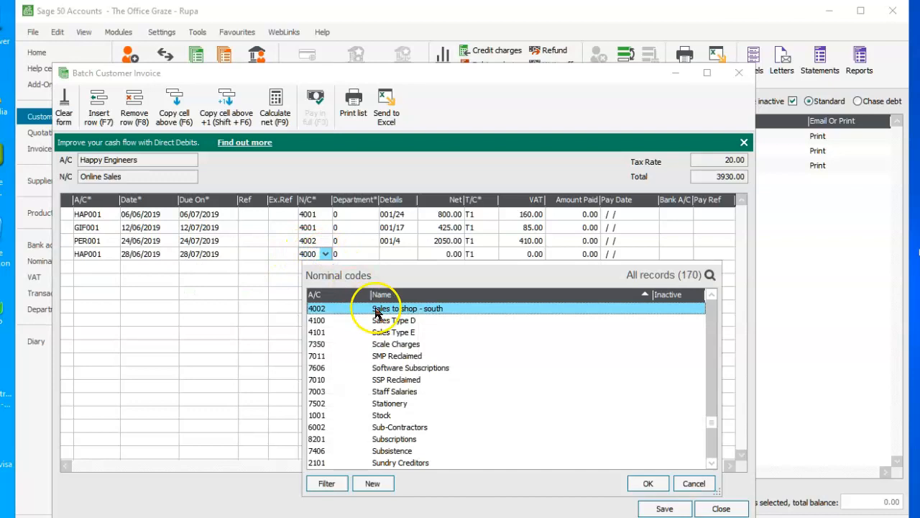
{"action": "left_click", "coordinate": [711, 294]}
{"action": "left_click", "coordinate": [646, 483]}
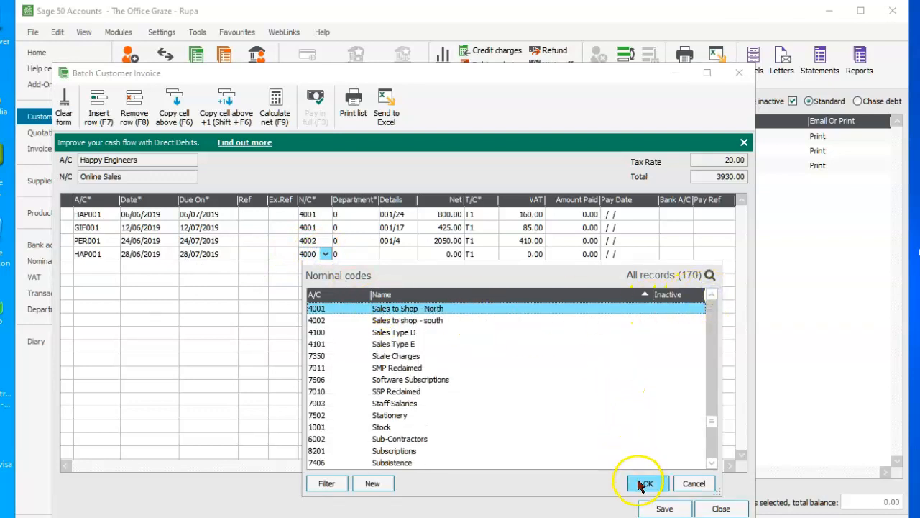
Enter details 001/25 and net amount 1864.95 on the second Happy Engineers line, and save and close the invoice batch
{"action": "left_click", "coordinate": [395, 253]}
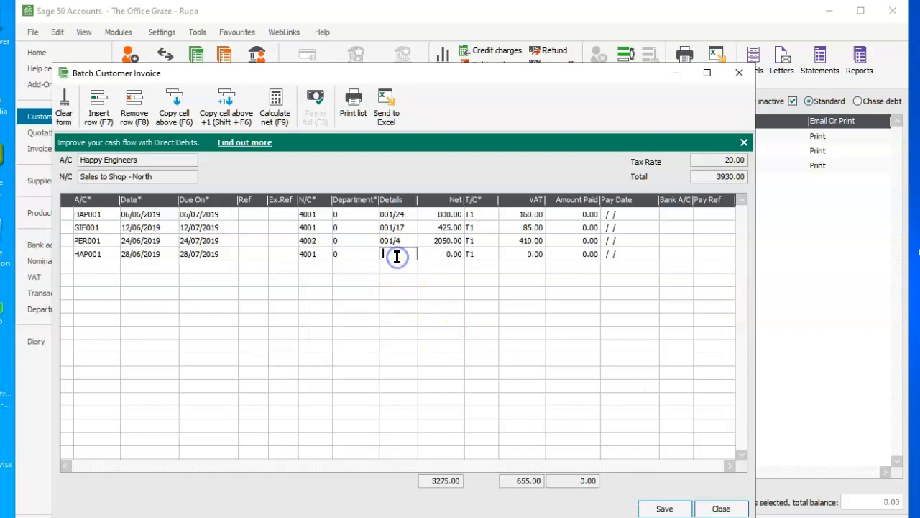
{"action": "type", "text": "001/25"}
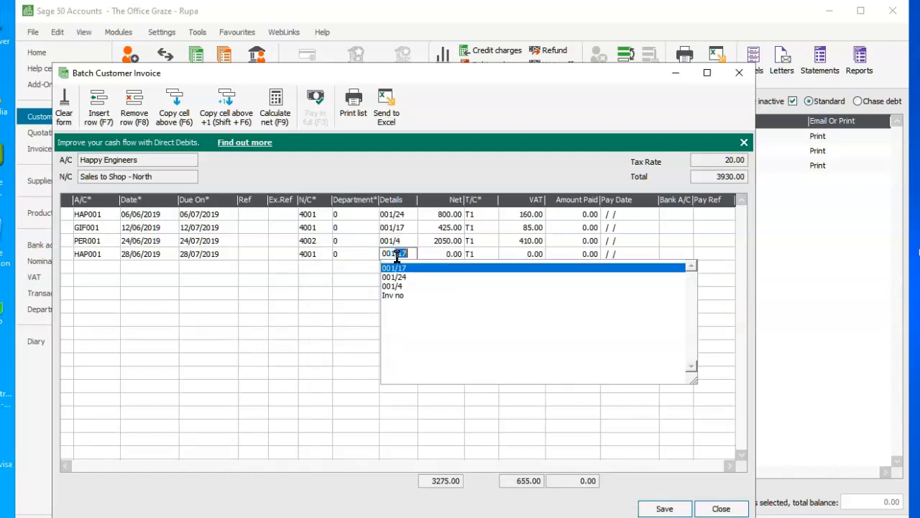
{"action": "key", "text": "Tab"}
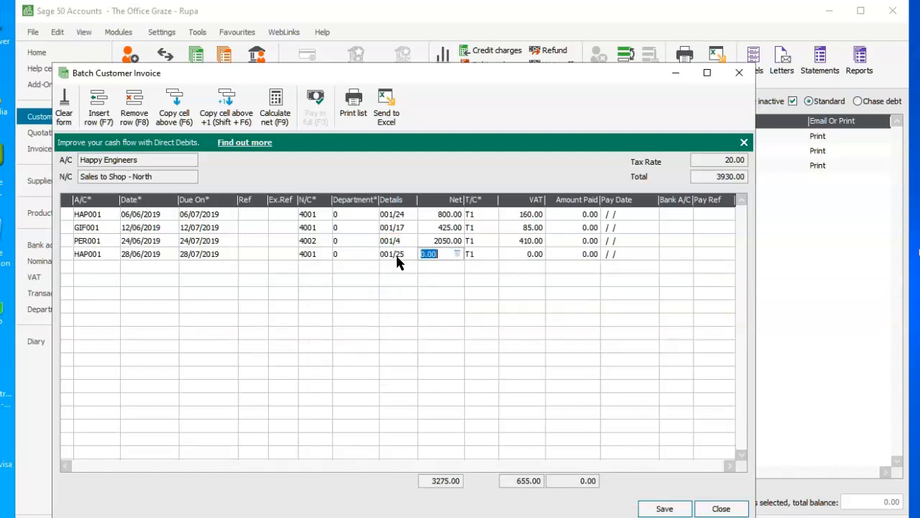
{"action": "type", "text": "1864.95"}
{"action": "key", "text": "Tab"}
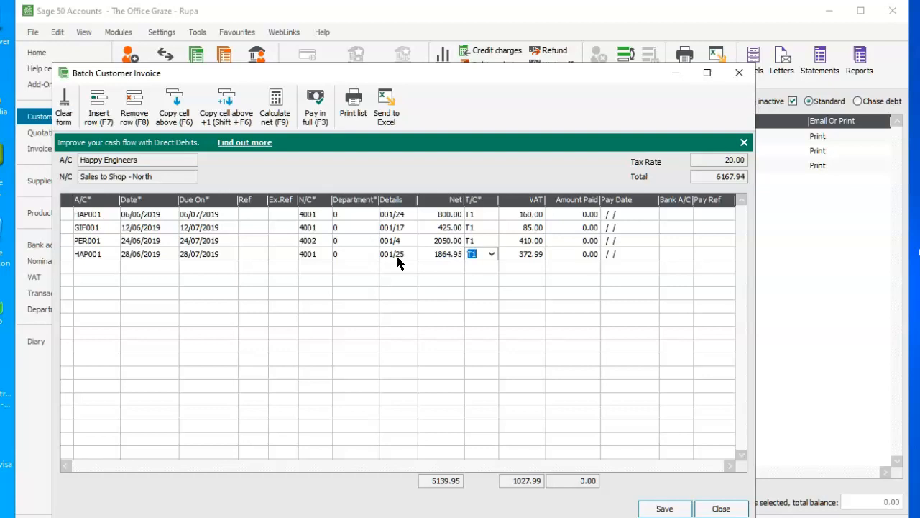
{"action": "left_click", "coordinate": [648, 509]}
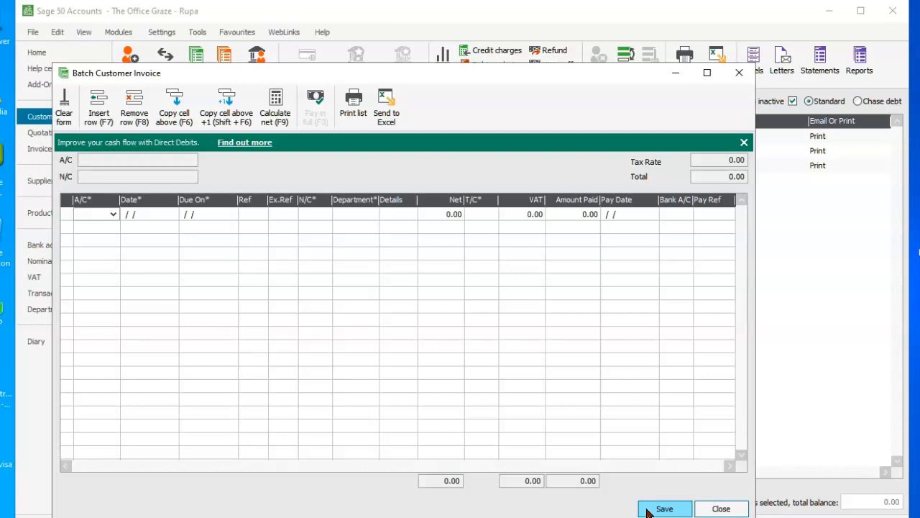
{"action": "left_click", "coordinate": [714, 508]}
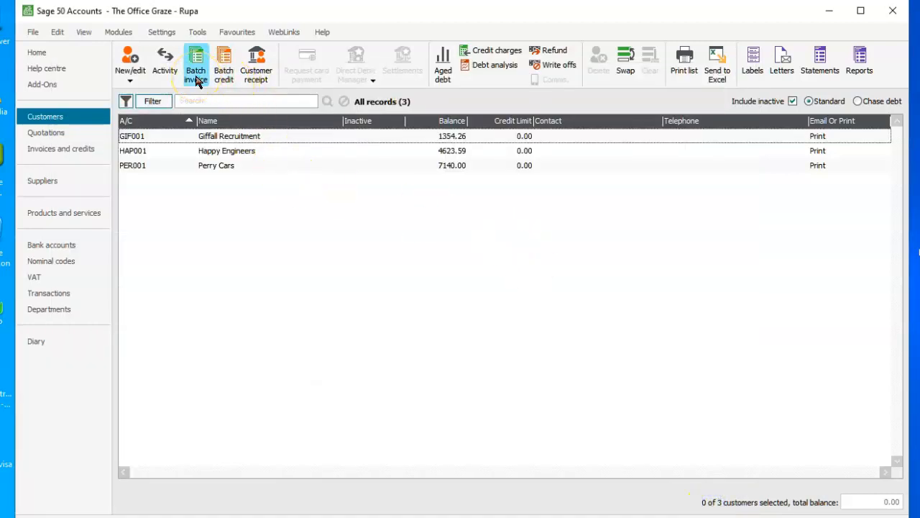
Start a batch customer credit with a line for Happy Engineers dated 26/06/2019
{"action": "left_click", "coordinate": [222, 80]}
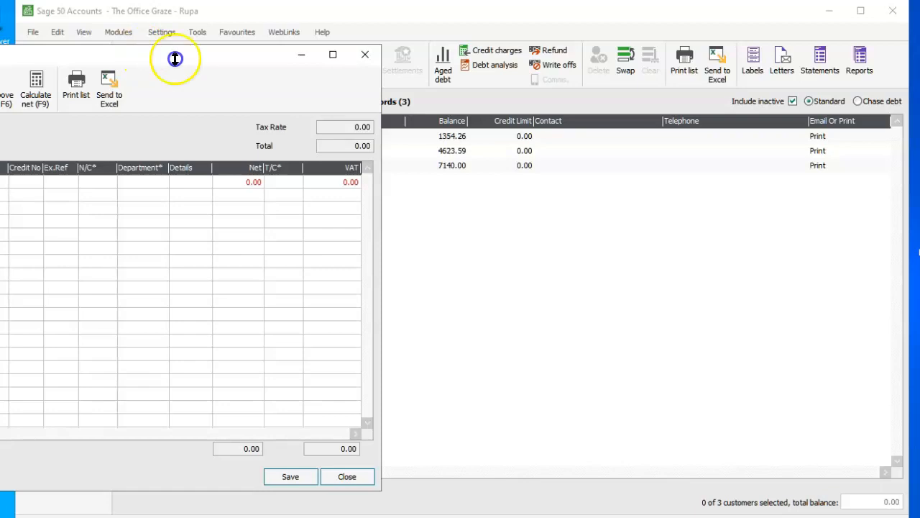
{"action": "left_click_drag", "start_coordinate": [63, 49], "coordinate": [407, 64]}
{"action": "left_click", "coordinate": [224, 196]}
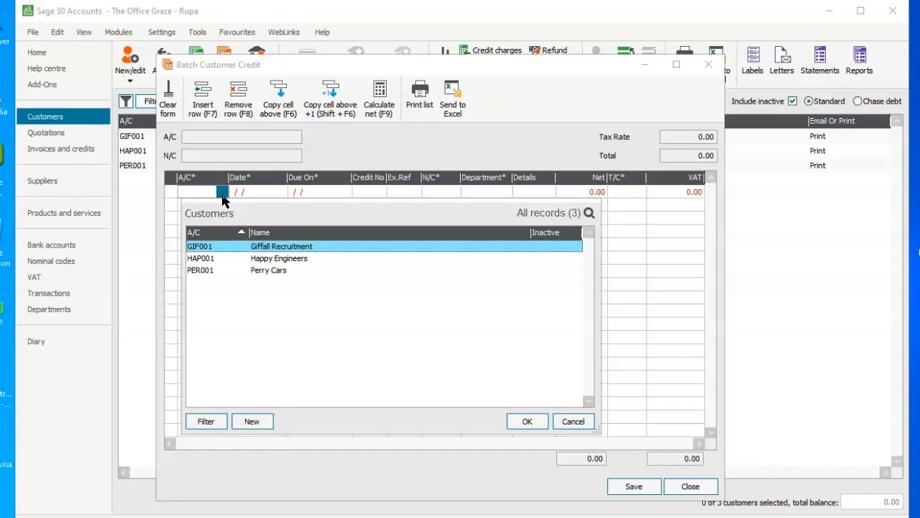
{"action": "left_click", "coordinate": [262, 259]}
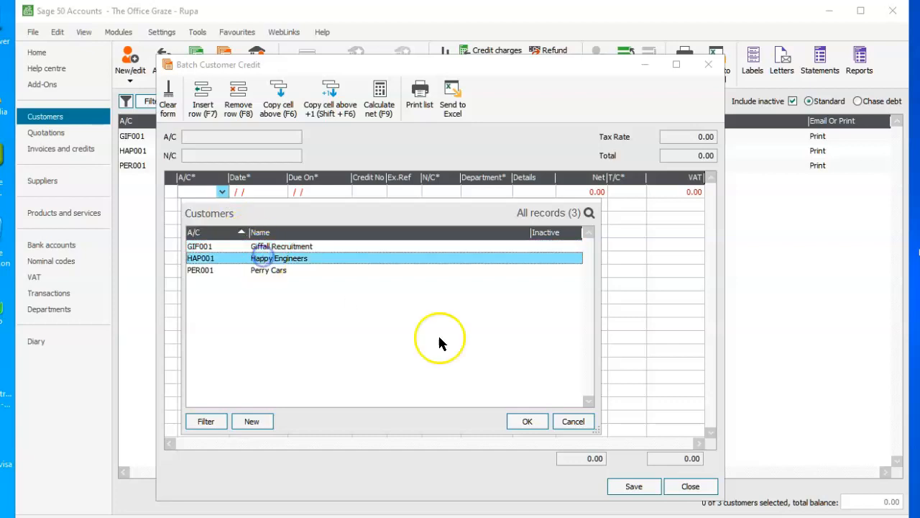
{"action": "left_click", "coordinate": [526, 420]}
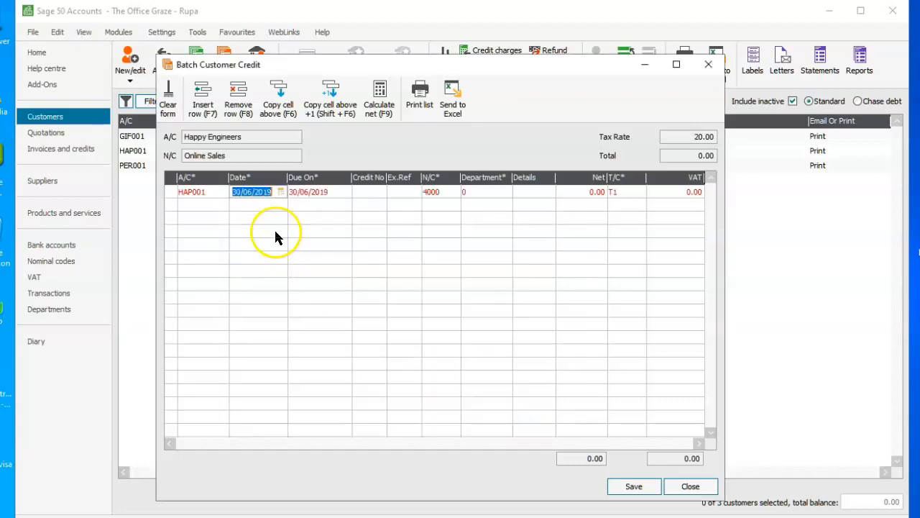
{"action": "left_click", "coordinate": [281, 192]}
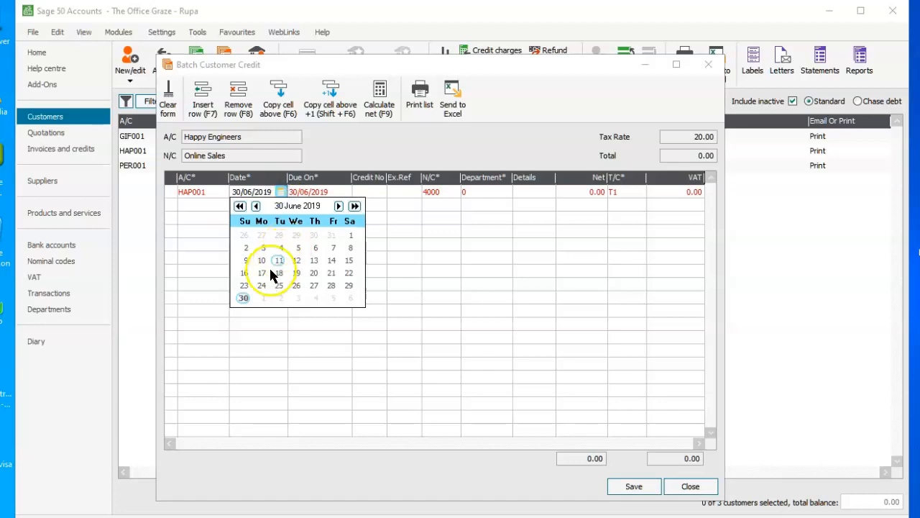
{"action": "left_click", "coordinate": [297, 286]}
Assign nominal code 4001, Sales to Shop - North, to the Happy Engineers credit line
{"action": "left_click", "coordinate": [437, 192]}
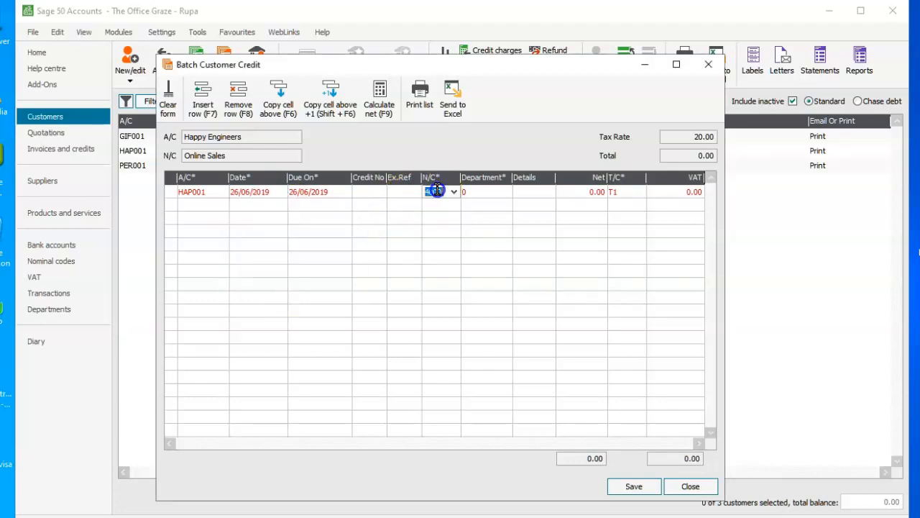
{"action": "left_click", "coordinate": [453, 193]}
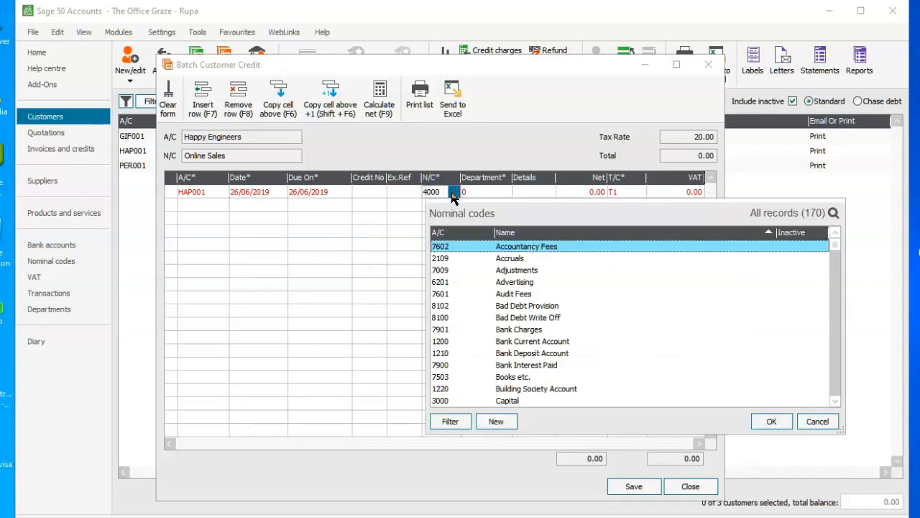
{"action": "key", "text": "s"}
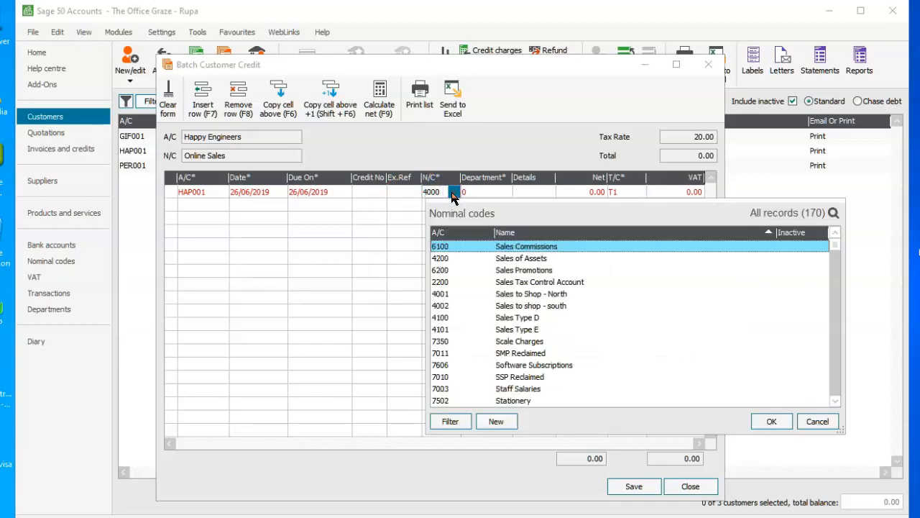
{"action": "left_click", "coordinate": [520, 296]}
{"action": "left_click", "coordinate": [771, 421]}
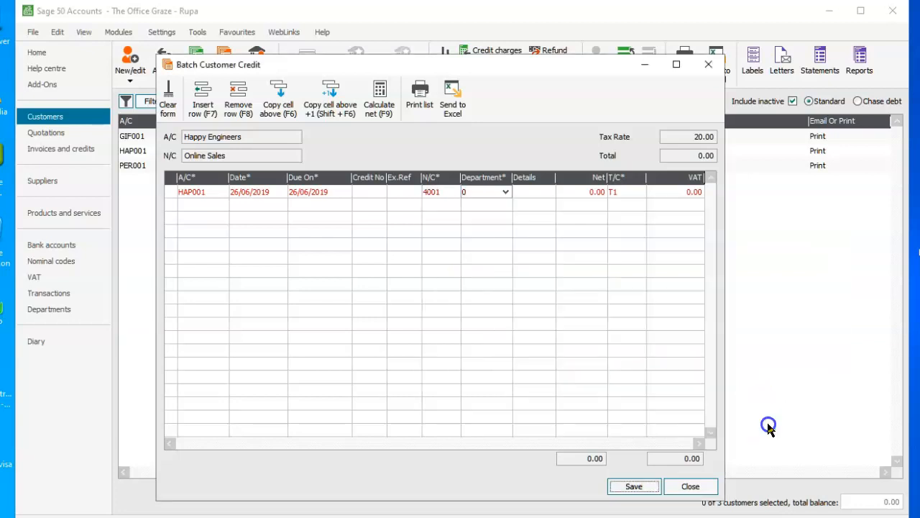
Enter 001/600 as the details and 155 as the net amount on the Happy Engineers credit line
{"action": "left_click", "coordinate": [537, 192]}
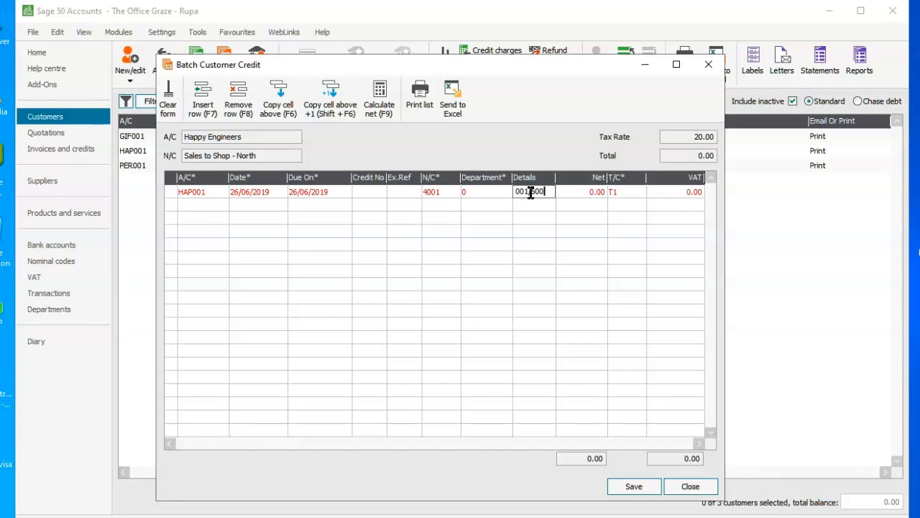
{"action": "left_click", "coordinate": [584, 192]}
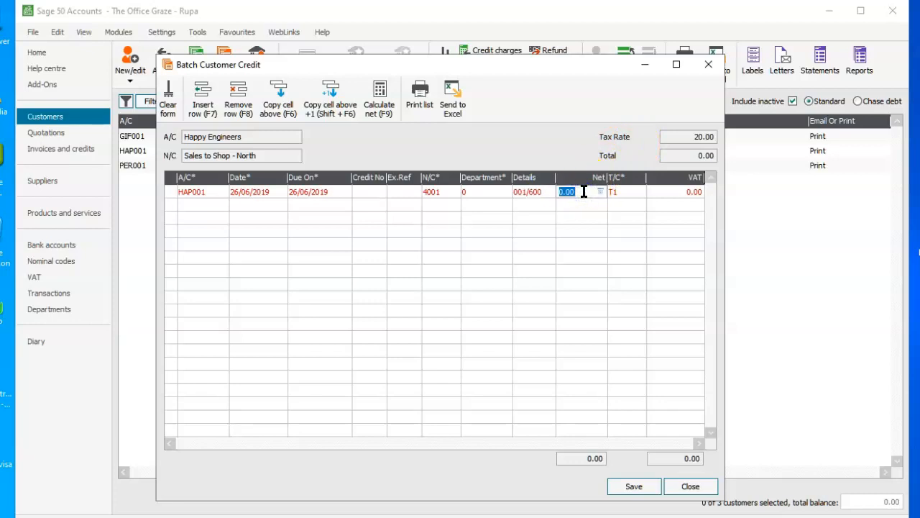
{"action": "type", "text": "155"}
{"action": "key", "text": "Tab"}
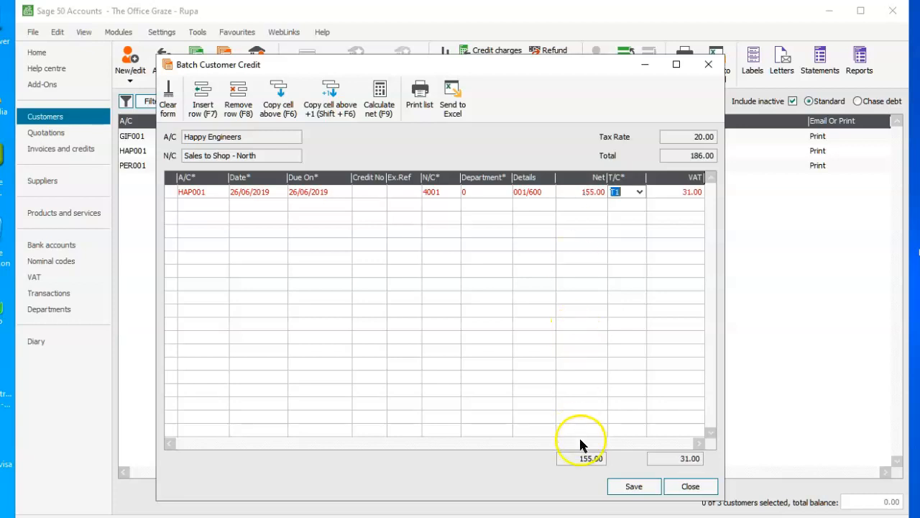
Save the customer credit batch and close its entry window
{"action": "left_click", "coordinate": [620, 488]}
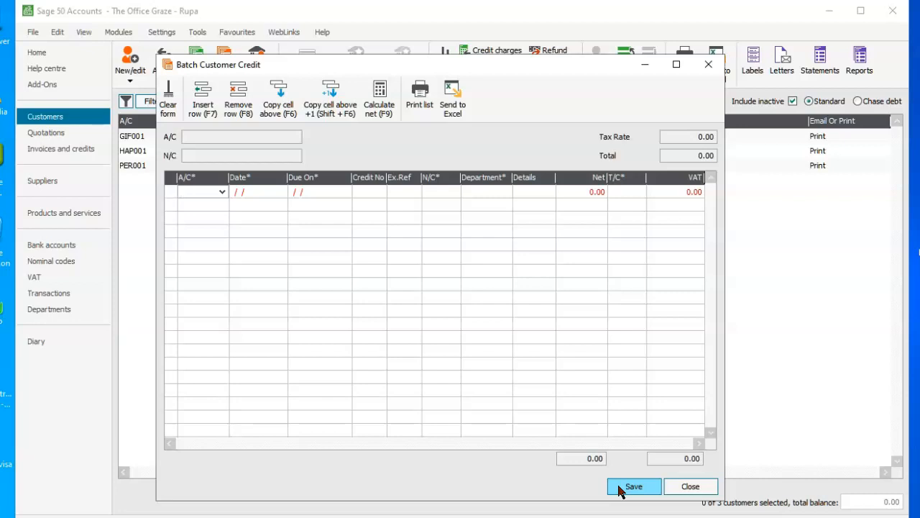
{"action": "left_click", "coordinate": [664, 493]}
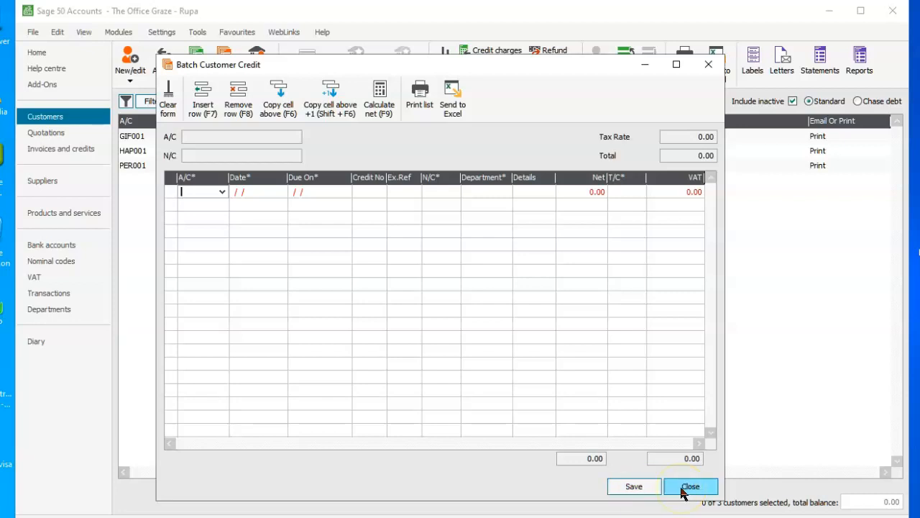
{"action": "left_click", "coordinate": [686, 486]}
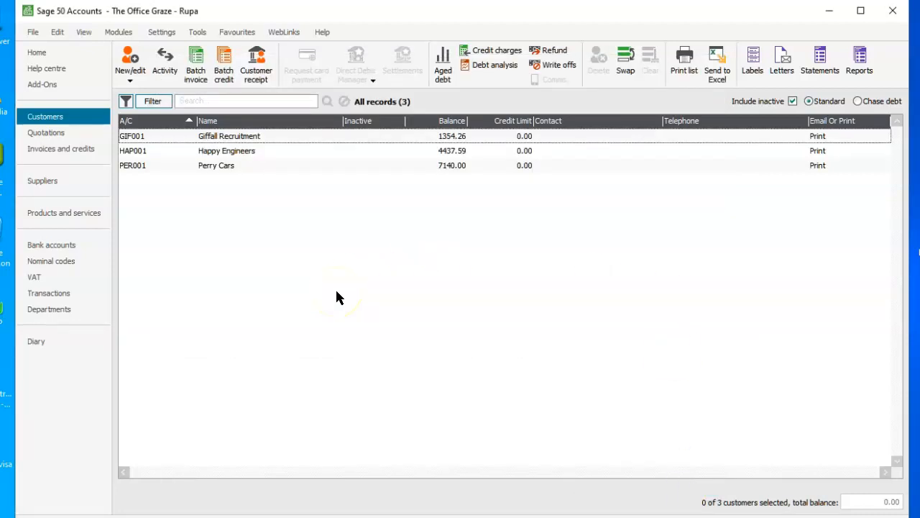
Open the supplier list and review the Task 5 purchase invoices and purchase credit note in the Office graze document in Word
{"action": "left_click", "coordinate": [63, 184]}
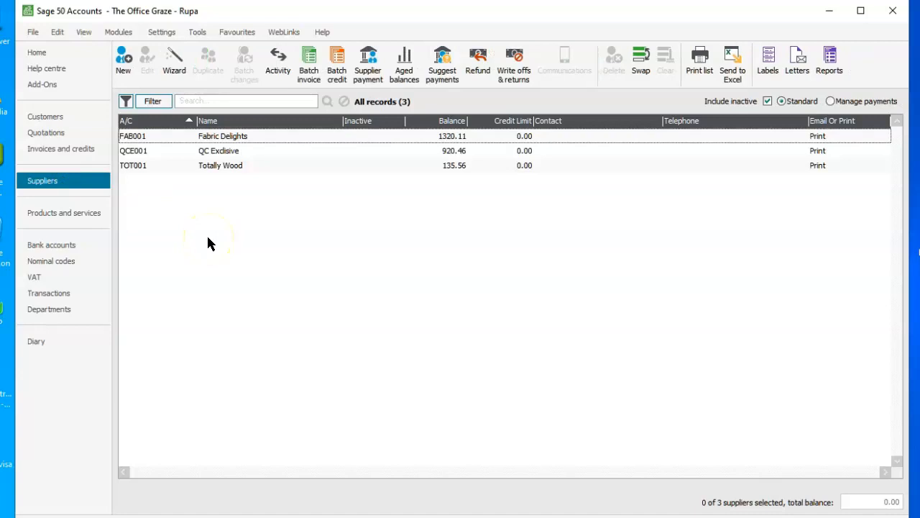
{"action": "left_click", "coordinate": [308, 72]}
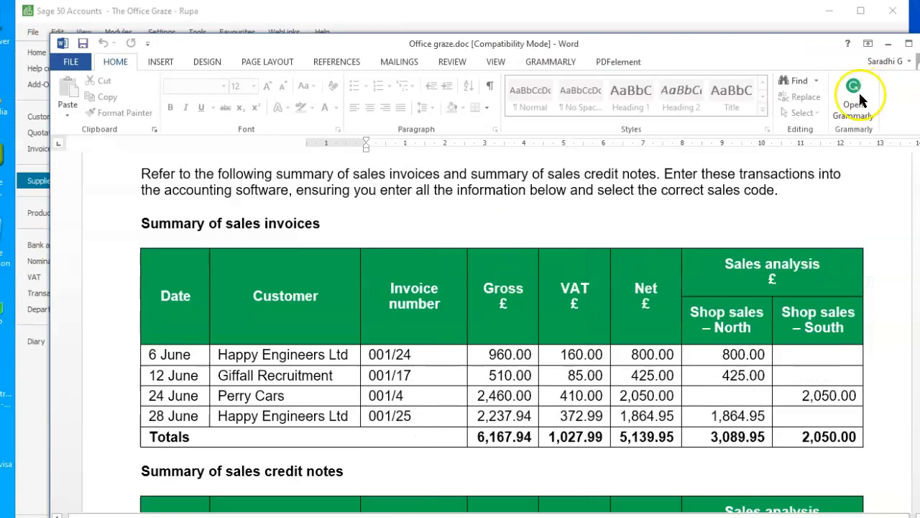
{"action": "double_click", "coordinate": [673, 40]}
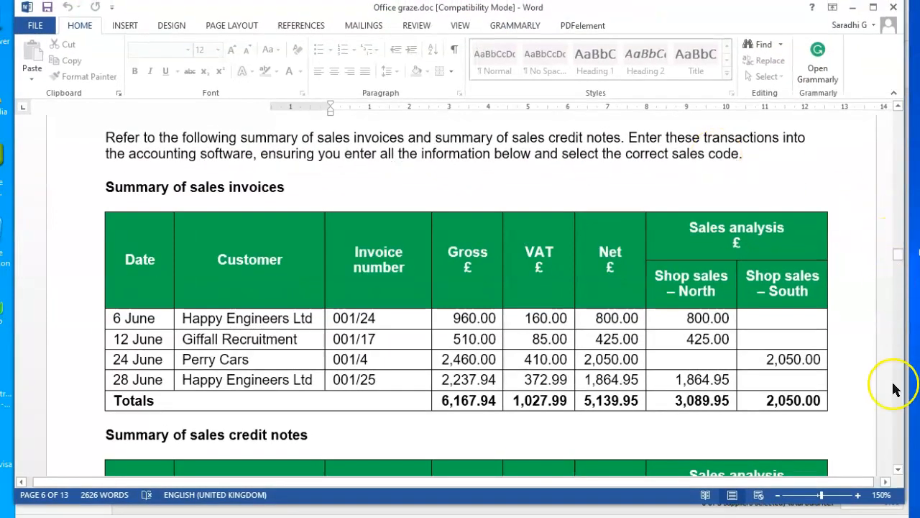
{"action": "left_click", "coordinate": [898, 471]}
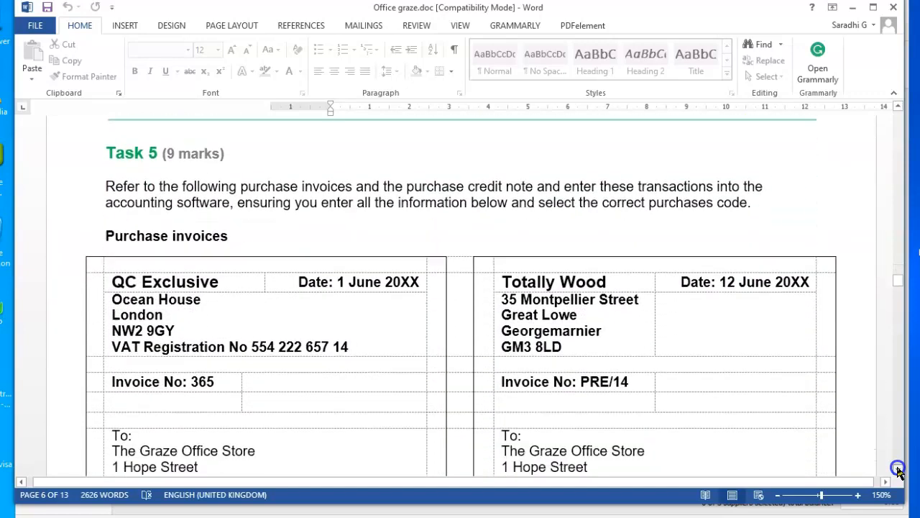
{"action": "left_click", "coordinate": [898, 470]}
{"action": "left_click", "coordinate": [897, 469]}
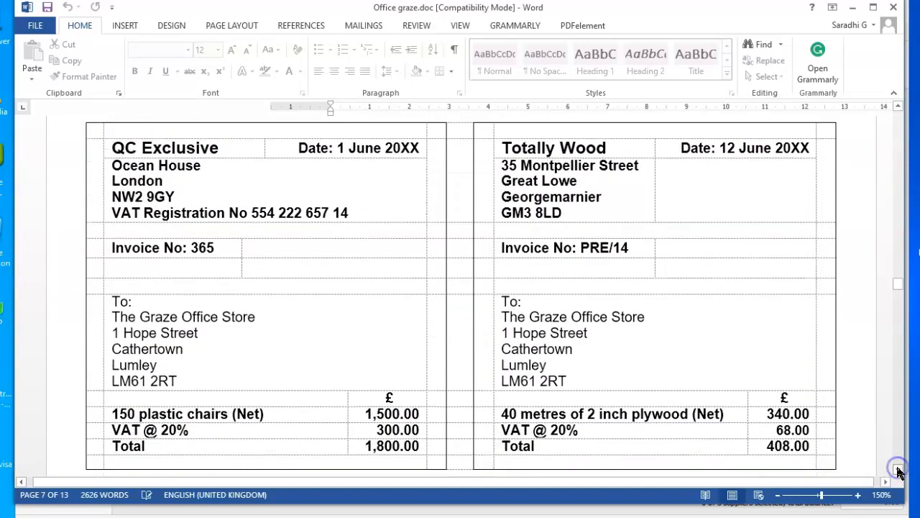
{"action": "left_click", "coordinate": [897, 470]}
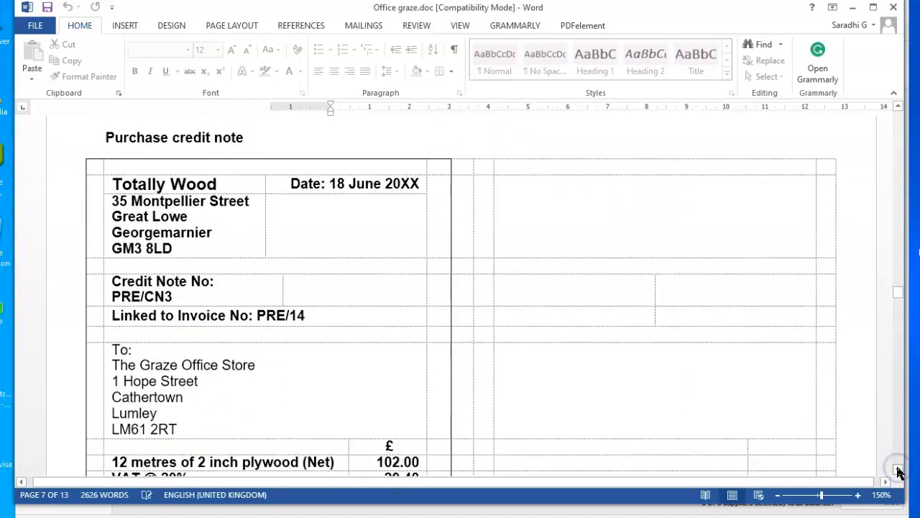
{"action": "left_click", "coordinate": [897, 107]}
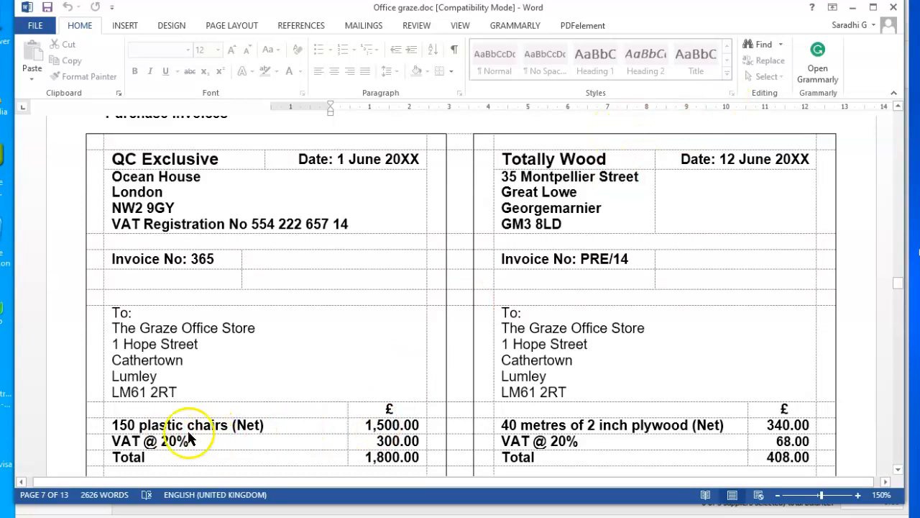
{"action": "left_click", "coordinate": [855, 10]}
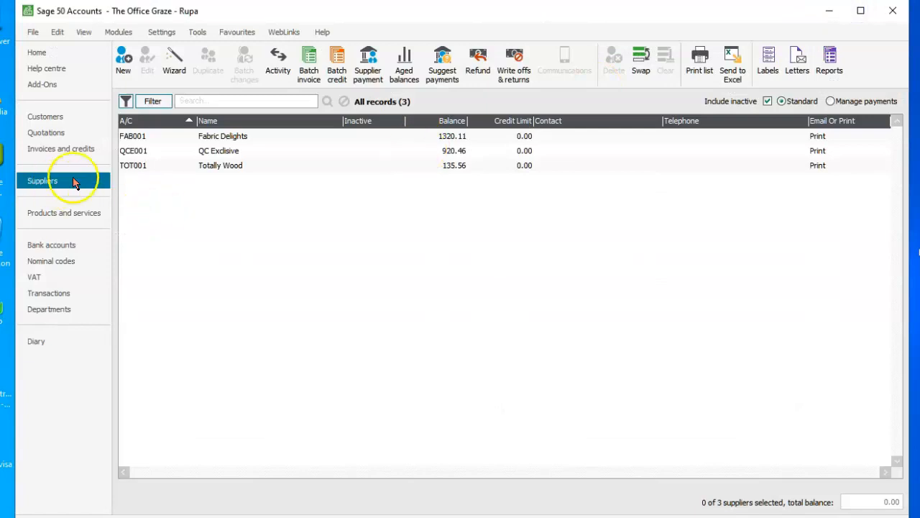
Start a batch supplier invoice with a line for QC Exclusive dated 01/06/2019
{"action": "left_click", "coordinate": [305, 79]}
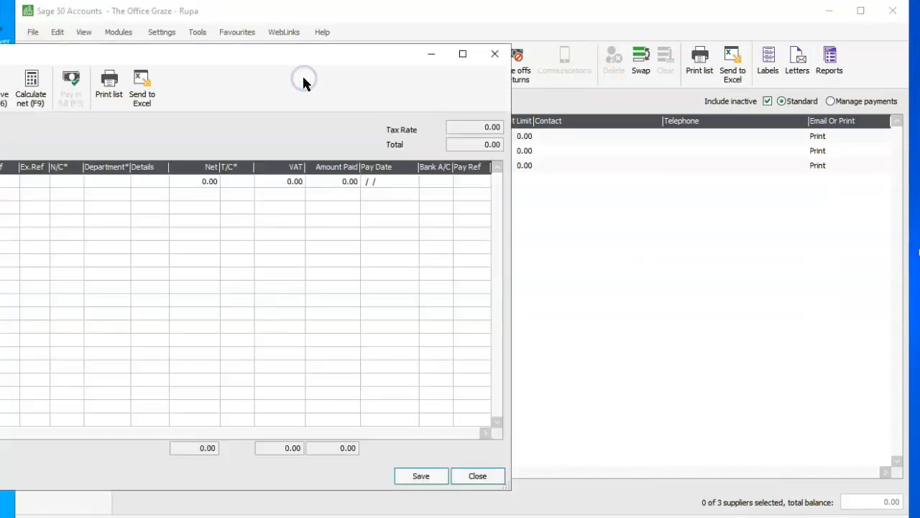
{"action": "left_click_drag", "start_coordinate": [144, 51], "coordinate": [355, 64]}
{"action": "left_click", "coordinate": [79, 192]}
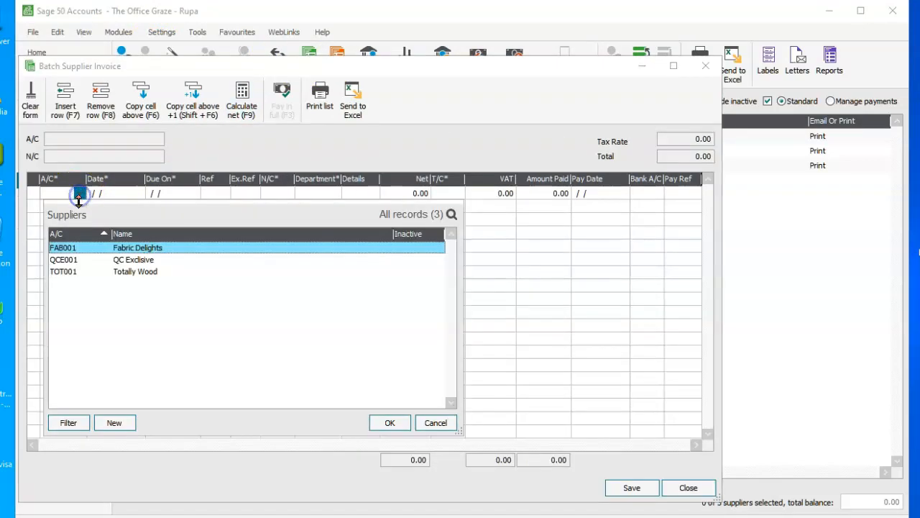
{"action": "left_click", "coordinate": [117, 267]}
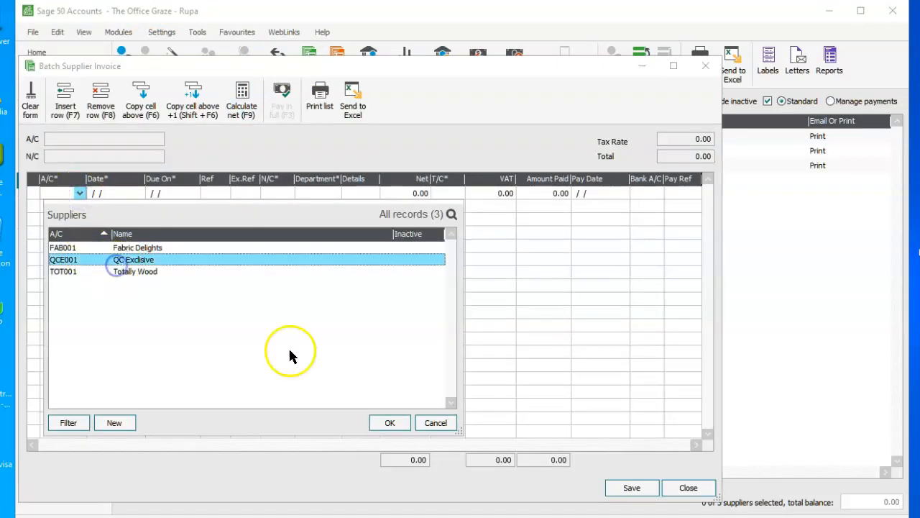
{"action": "left_click", "coordinate": [381, 423]}
{"action": "left_click", "coordinate": [138, 193]}
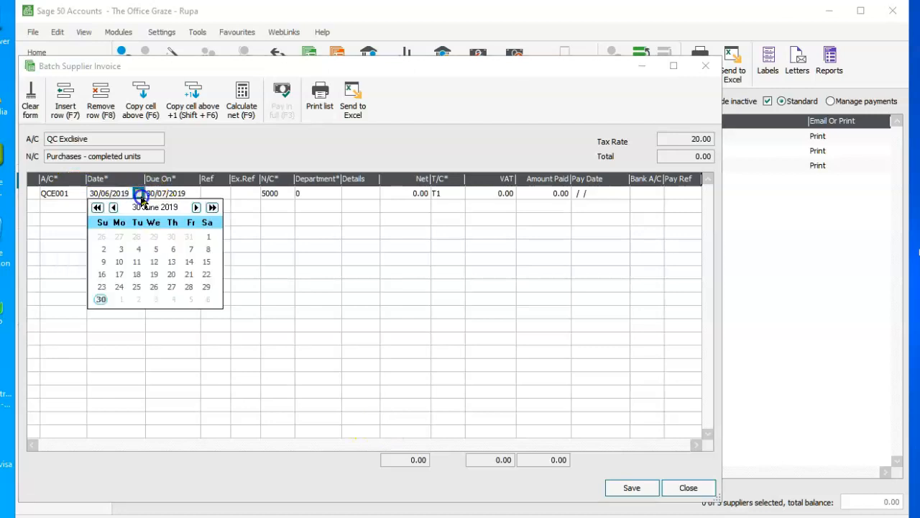
{"action": "left_click", "coordinate": [206, 241]}
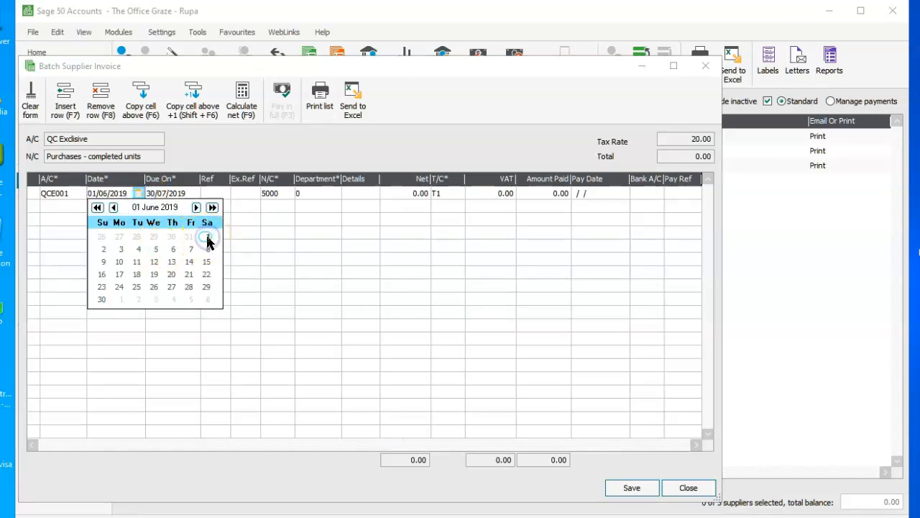
Assign nominal code 5000, Purchases - completed units, to the QC Exclusive invoice line
{"action": "left_click", "coordinate": [273, 194]}
{"action": "left_click", "coordinate": [288, 194]}
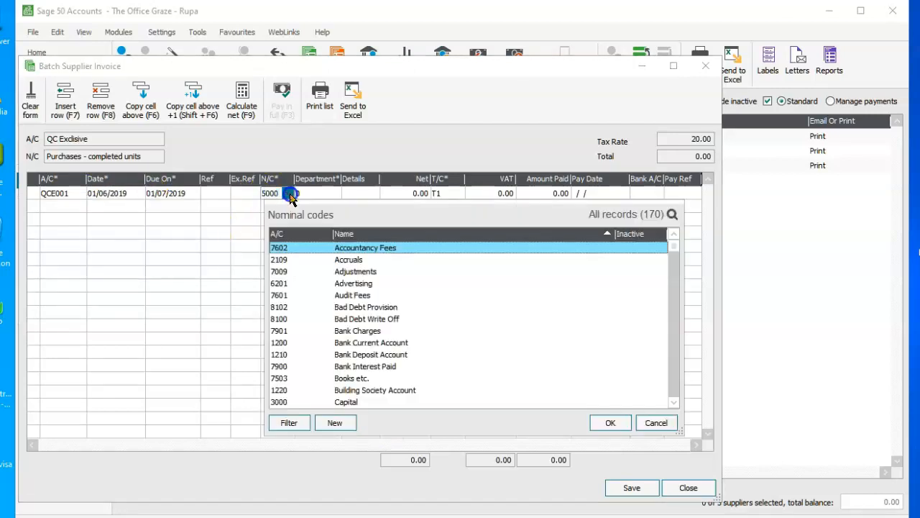
{"action": "key", "text": "p"}
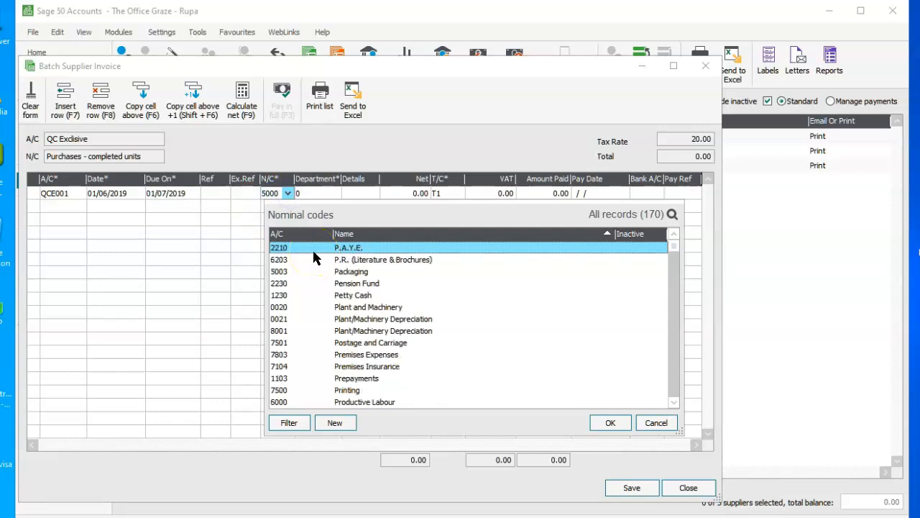
{"action": "left_click", "coordinate": [673, 406]}
{"action": "left_click", "coordinate": [672, 406]}
{"action": "left_click", "coordinate": [673, 406]}
{"action": "left_click", "coordinate": [673, 406]}
{"action": "left_click", "coordinate": [672, 407]}
{"action": "left_click", "coordinate": [673, 407]}
{"action": "left_click", "coordinate": [673, 407]}
{"action": "left_click", "coordinate": [673, 406]}
{"action": "left_click", "coordinate": [673, 407]}
{"action": "left_click", "coordinate": [673, 406]}
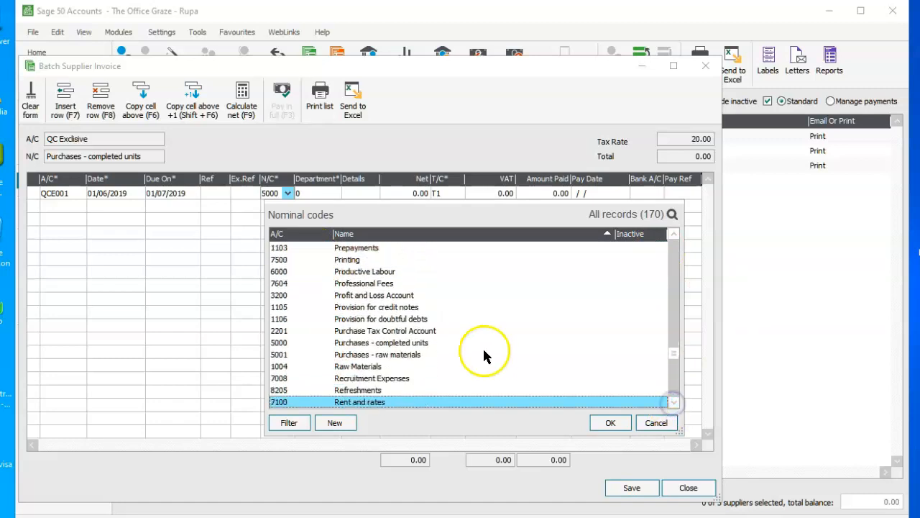
{"action": "left_click", "coordinate": [394, 344]}
{"action": "left_click", "coordinate": [609, 423]}
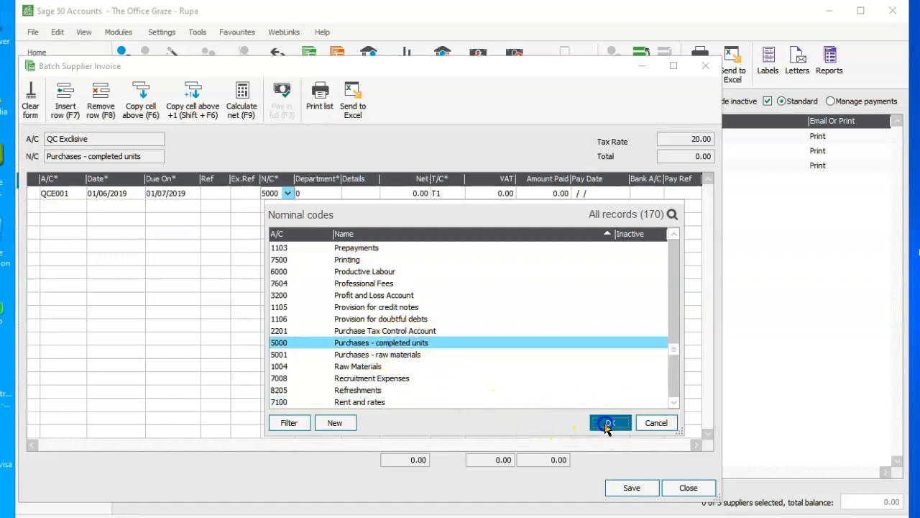
Enter 365 as the details and 1500 as the net amount on the QC Exclusive line
{"action": "left_click", "coordinate": [368, 191]}
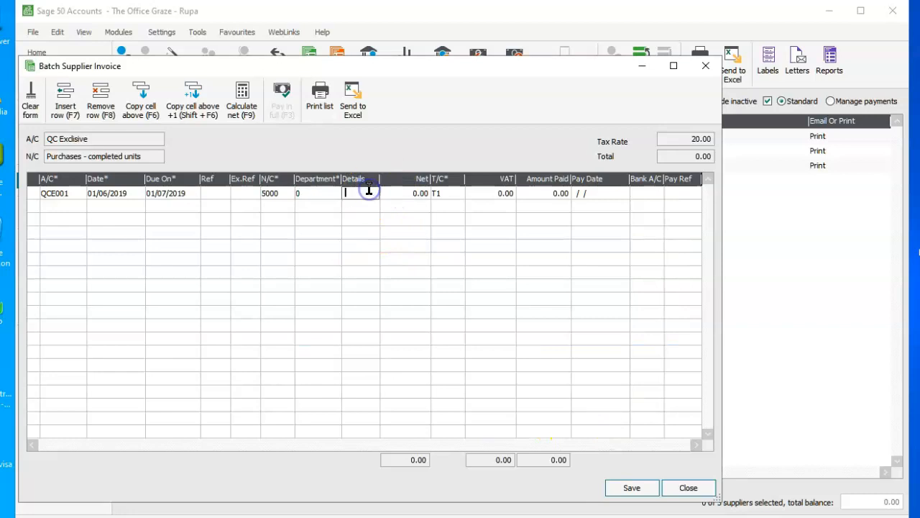
{"action": "key", "text": "Tab"}
{"action": "type", "text": "1"}
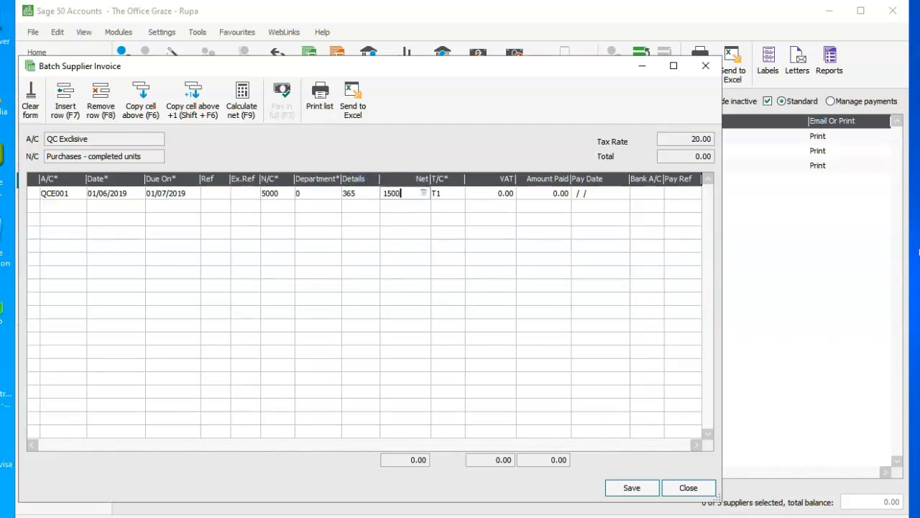
{"action": "type", "text": "500"}
{"action": "key", "text": "Tab"}
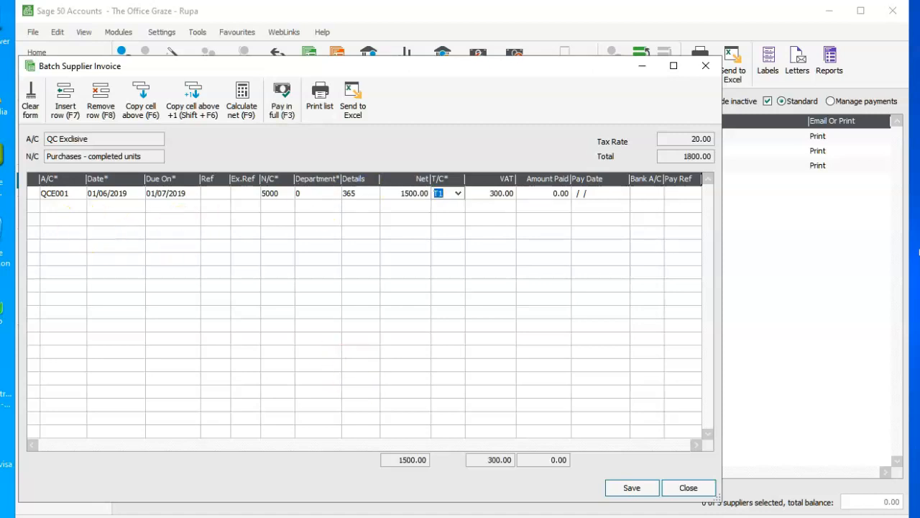
Check the second purchase invoice in Word and add a Totally Wood line dated 12/06/2019 to the supplier invoice batch
{"action": "key", "text": "alt+Tab"}
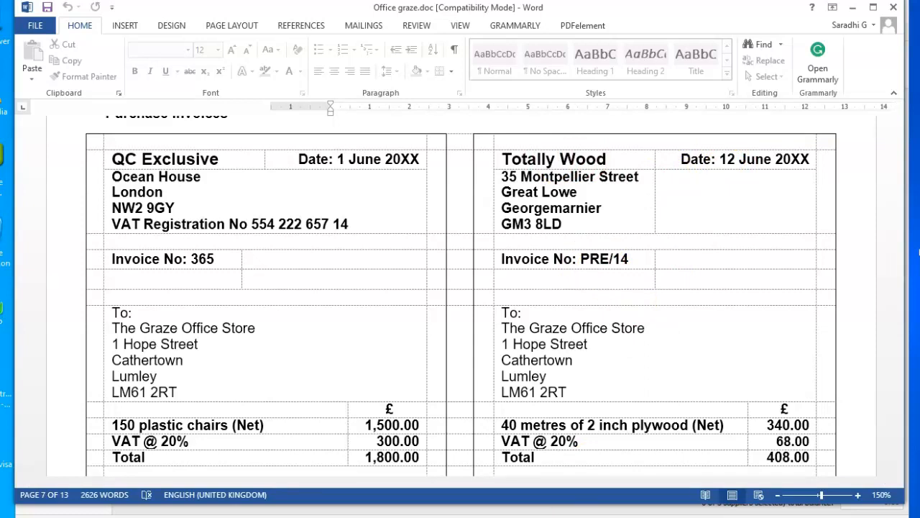
{"action": "key", "text": "alt+Tab"}
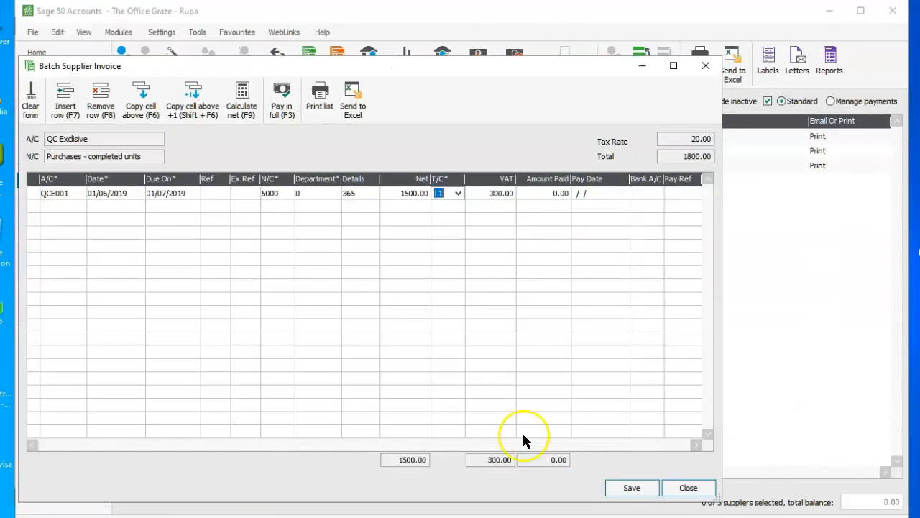
{"action": "left_click", "coordinate": [64, 206]}
{"action": "left_click", "coordinate": [79, 206]}
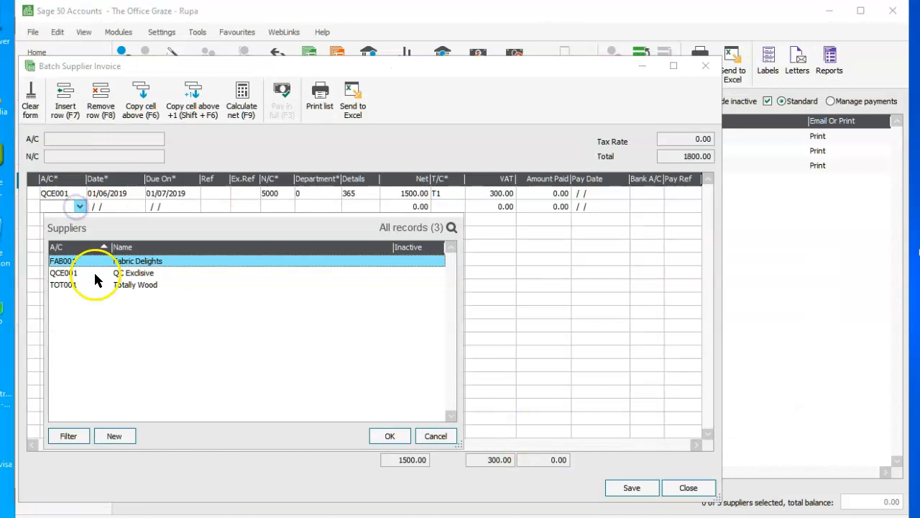
{"action": "left_click", "coordinate": [119, 285]}
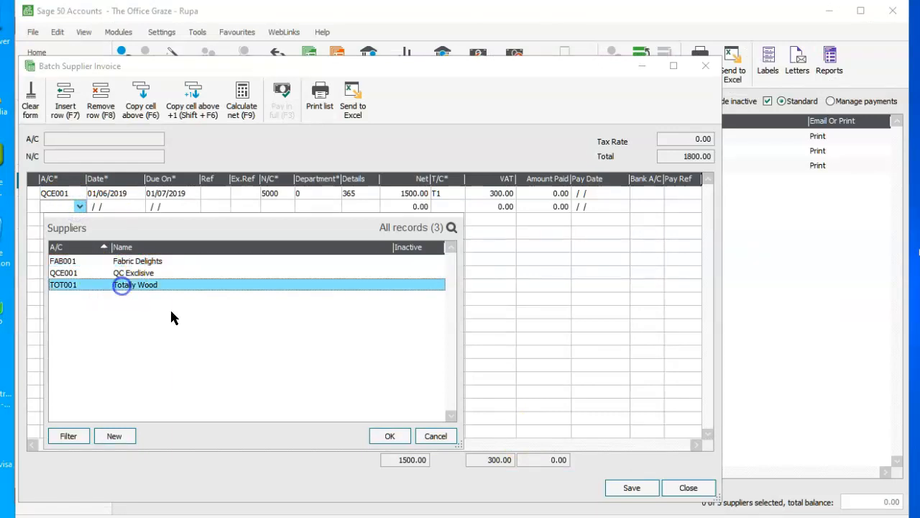
{"action": "left_click", "coordinate": [383, 434]}
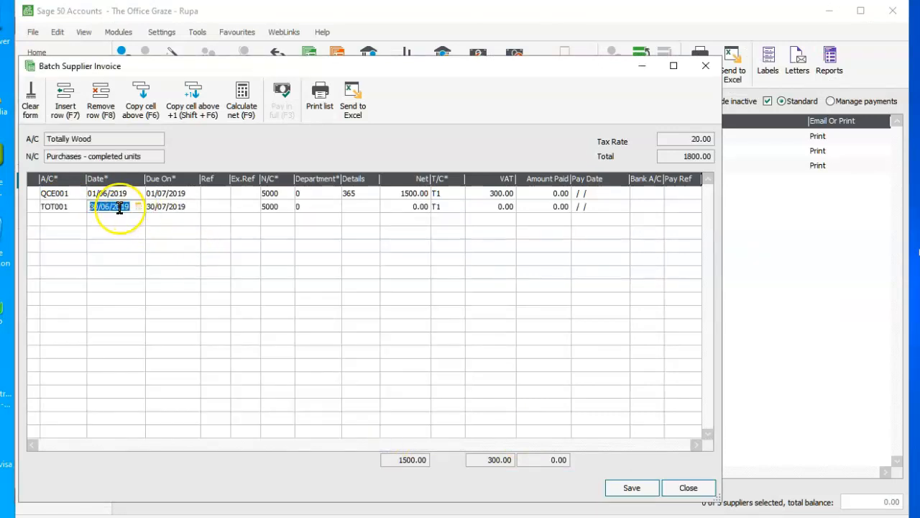
{"action": "type", "text": "12/06/2019"}
{"action": "key", "text": "Tab"}
Assign nominal code 5001, Purchases - raw materials, to the Totally Wood invoice line
{"action": "key", "text": "Tab"}
{"action": "key", "text": "Tab"}
{"action": "key", "text": "Tab"}
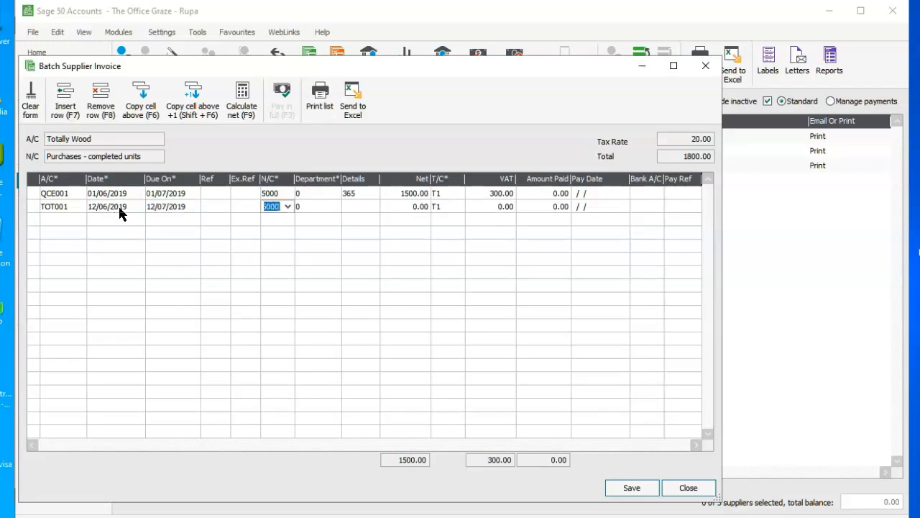
{"action": "left_click", "coordinate": [287, 207]}
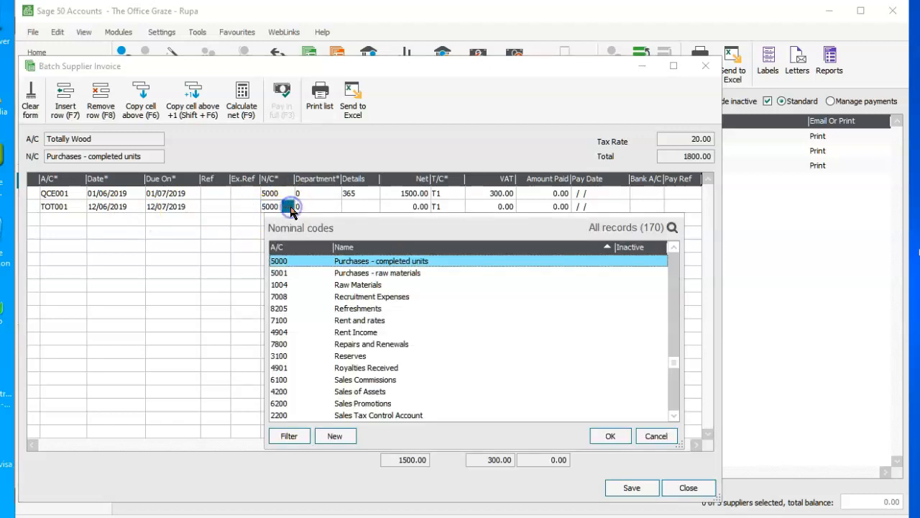
{"action": "left_click", "coordinate": [386, 275]}
{"action": "left_click", "coordinate": [610, 437]}
Enter PRE/14 as the details and, after checking the invoice in Word, 340 as the net amount on the Totally Wood line
{"action": "left_click", "coordinate": [353, 205]}
{"action": "type", "text": "PRE/14"}
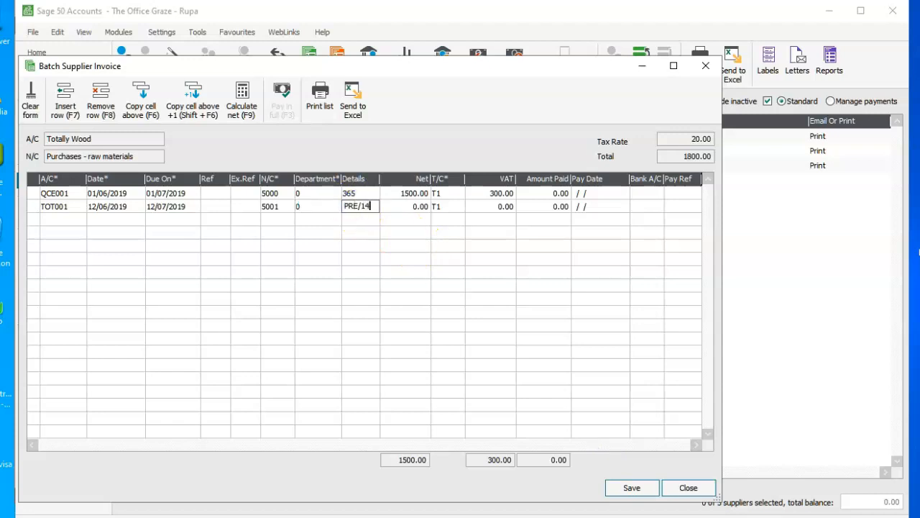
{"action": "key", "text": "Tab"}
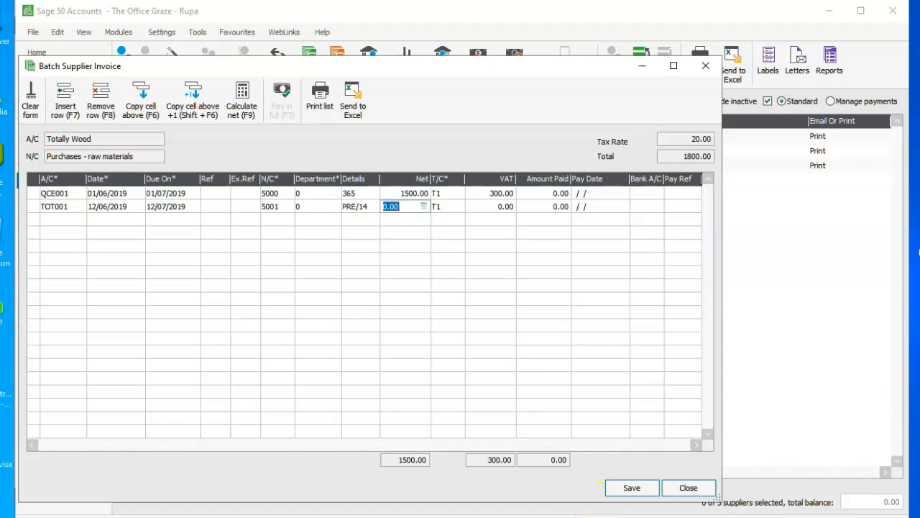
{"action": "key", "text": "alt+Tab"}
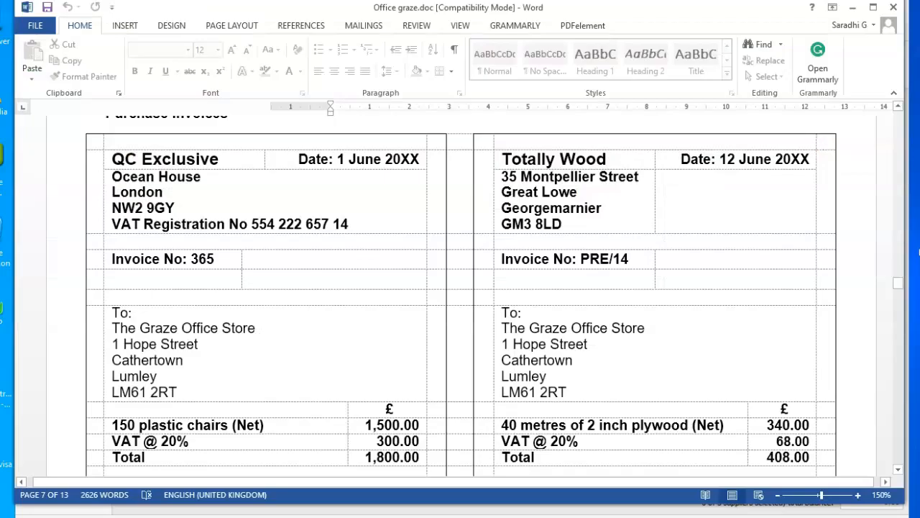
{"action": "key", "text": "alt+Tab"}
{"action": "type", "text": "340"}
{"action": "key", "text": "Tab"}
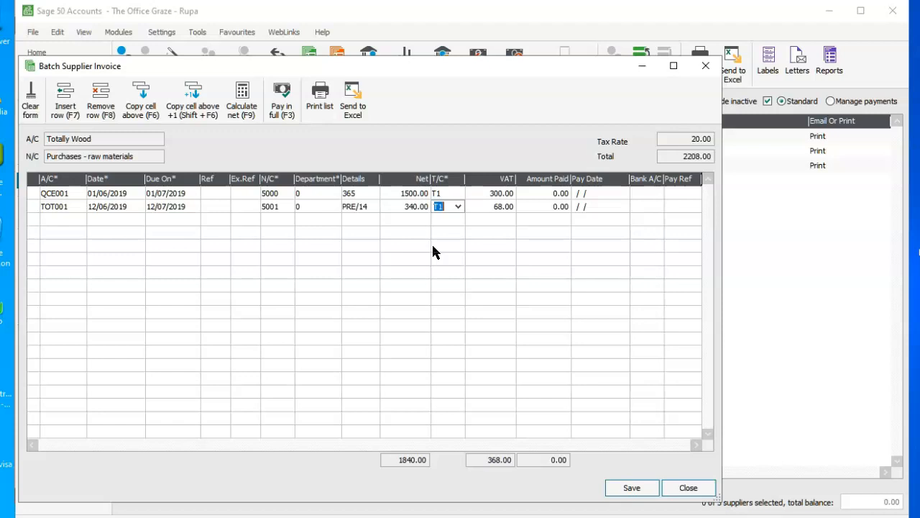
Save the supplier invoice batch and close its entry window
{"action": "left_click", "coordinate": [630, 491]}
{"action": "left_click", "coordinate": [688, 489]}
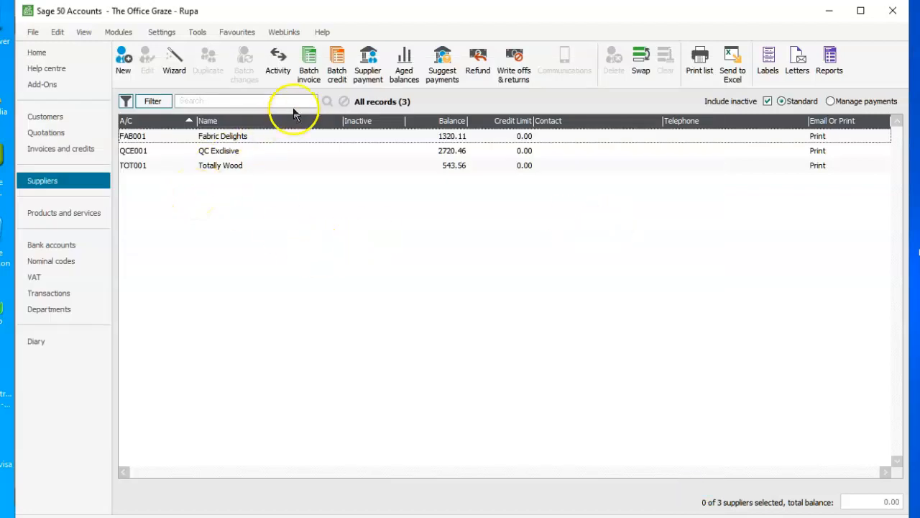
Start a batch supplier credit entry and check the Totally Wood purchase credit note in the Office graze document in Word
{"action": "left_click", "coordinate": [328, 85]}
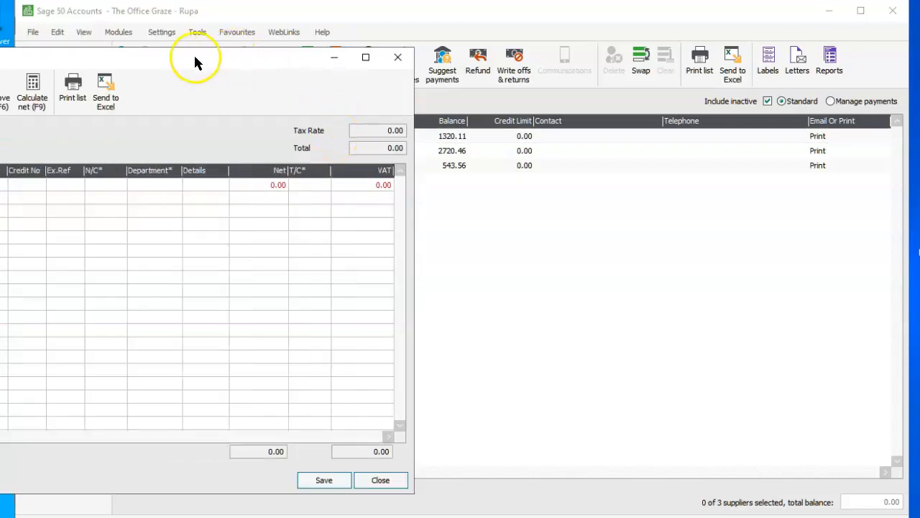
{"action": "left_click_drag", "start_coordinate": [194, 61], "coordinate": [565, 27]}
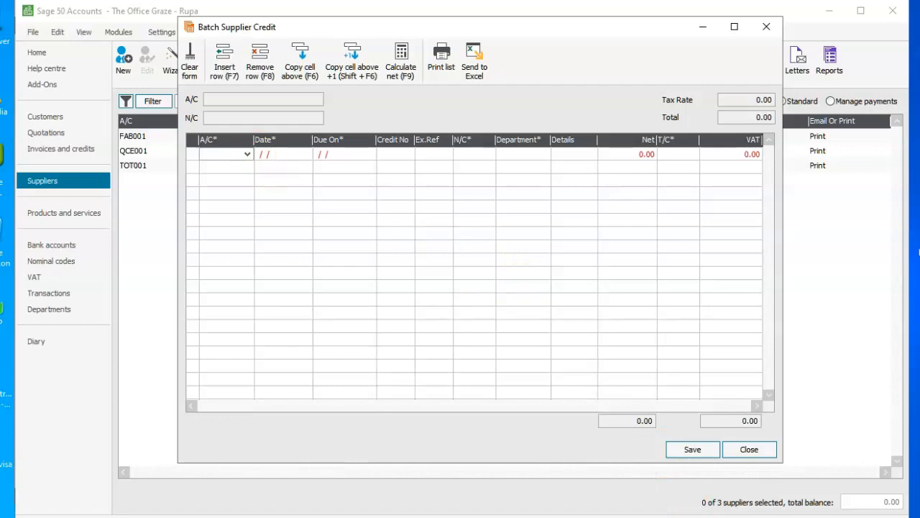
{"action": "key", "text": "alt+Tab"}
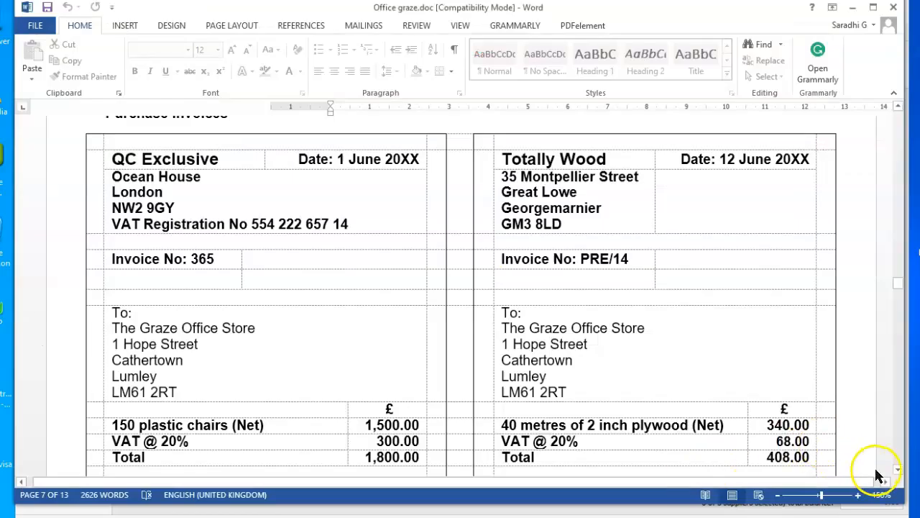
{"action": "left_click", "coordinate": [897, 468]}
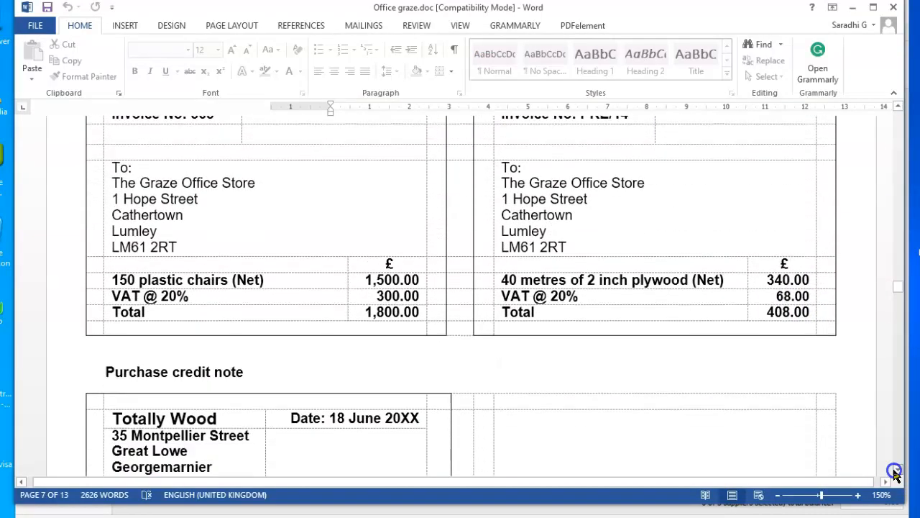
{"action": "left_click", "coordinate": [897, 471]}
{"action": "left_click", "coordinate": [897, 471]}
{"action": "left_click", "coordinate": [897, 471]}
{"action": "left_click", "coordinate": [897, 471]}
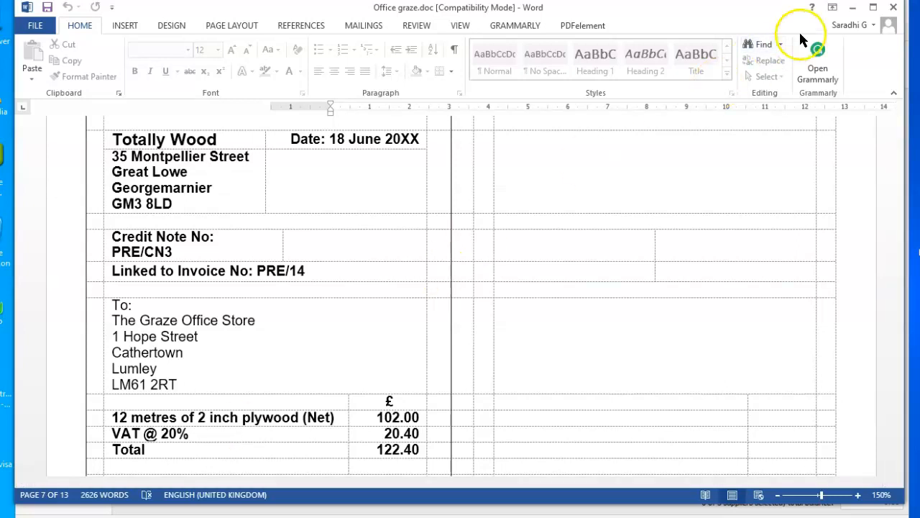
{"action": "left_click", "coordinate": [853, 14]}
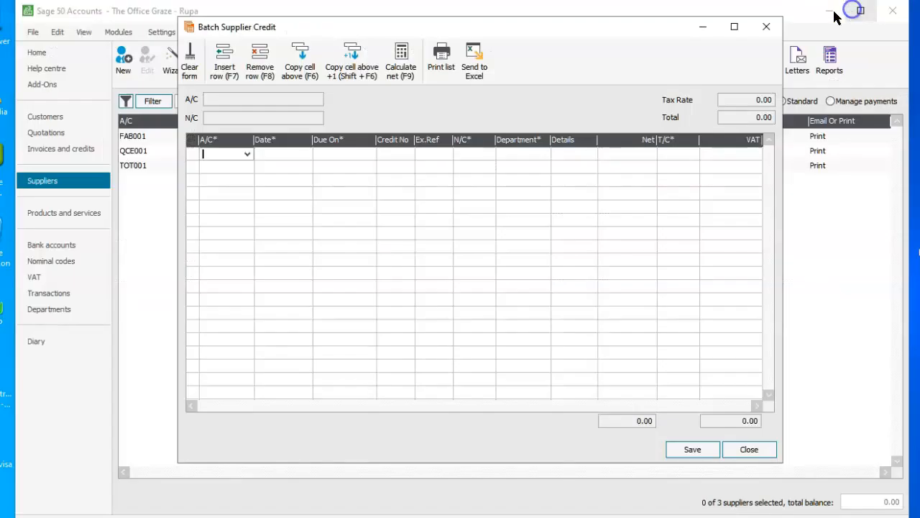
Add a Totally Wood (TOT001) line dated 18/06/2019 to the supplier credit batch
{"action": "left_click", "coordinate": [246, 156]}
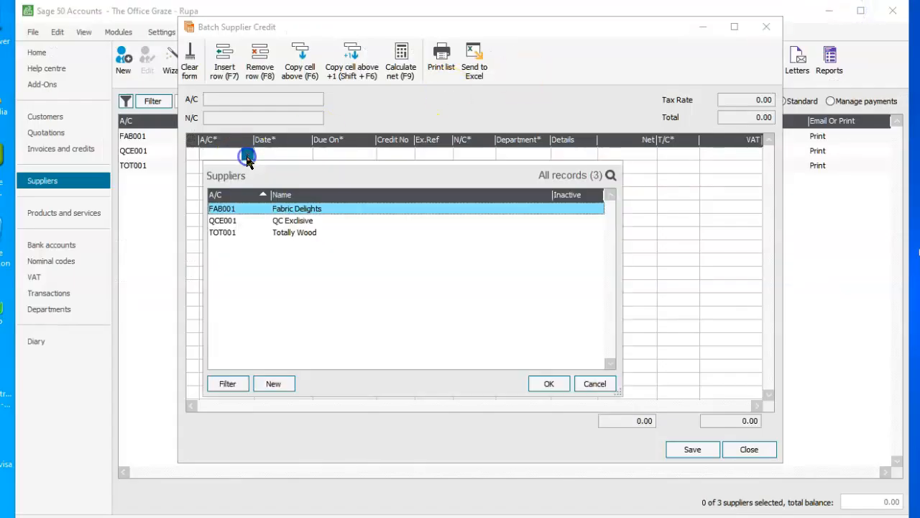
{"action": "left_click", "coordinate": [283, 232]}
{"action": "left_click", "coordinate": [544, 381]}
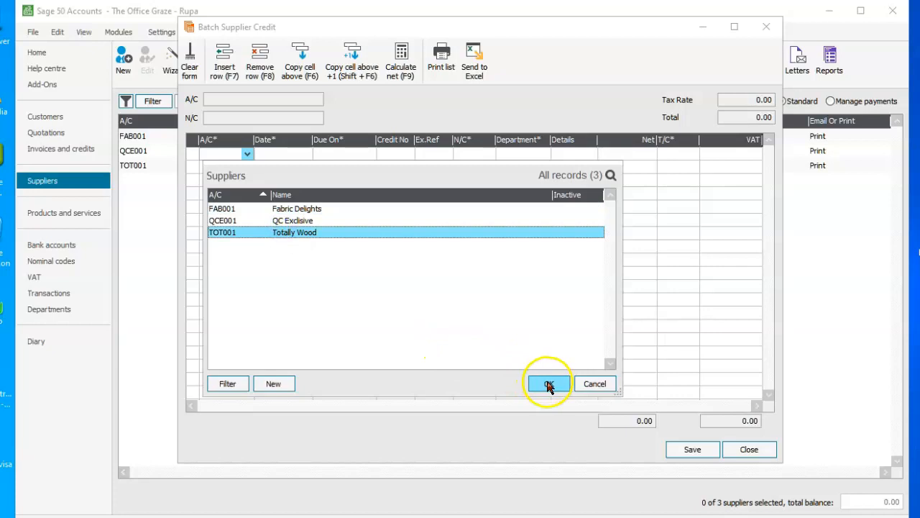
{"action": "left_click", "coordinate": [306, 153]}
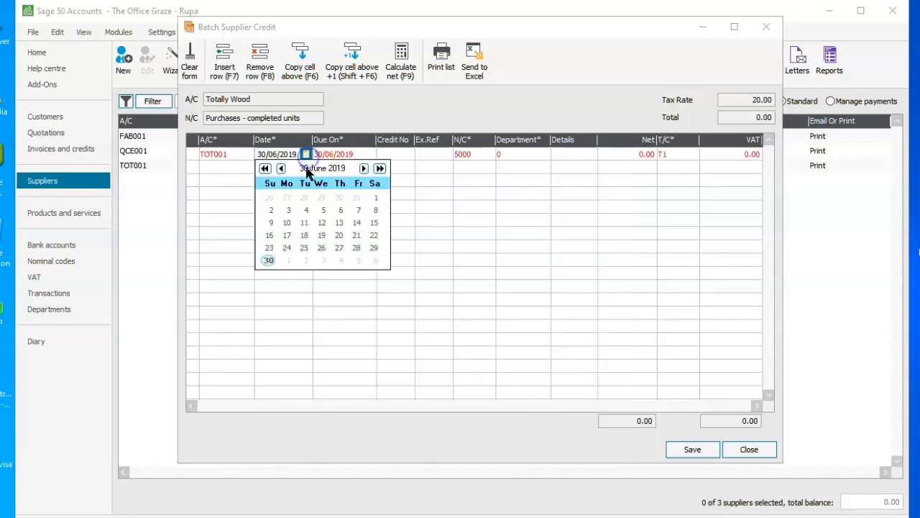
{"action": "left_click", "coordinate": [304, 235]}
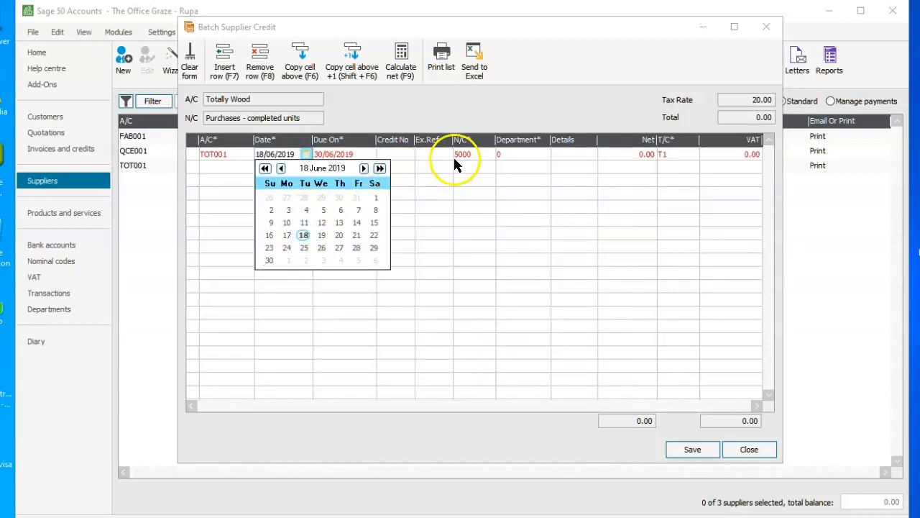
Assign nominal code 5001, Purchases - raw materials, to the Totally Wood credit line
{"action": "left_click", "coordinate": [475, 153]}
{"action": "left_click", "coordinate": [488, 155]}
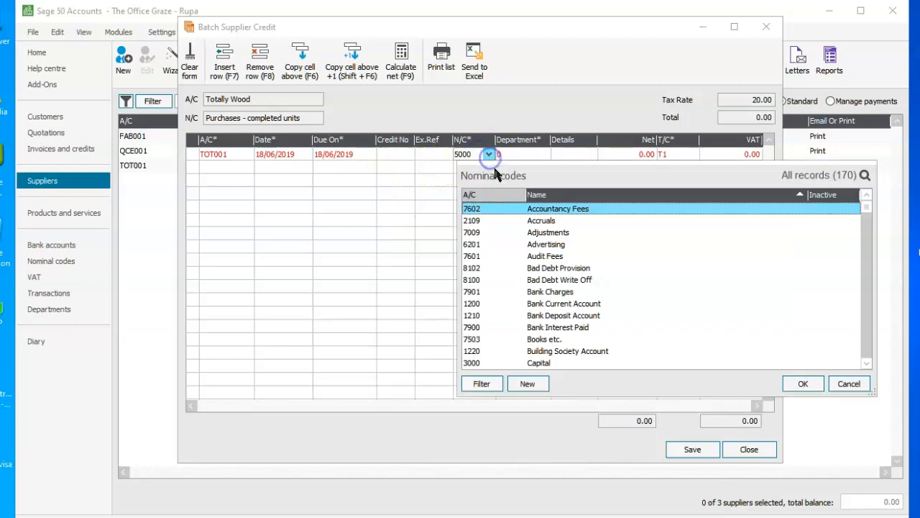
{"action": "key", "text": "p"}
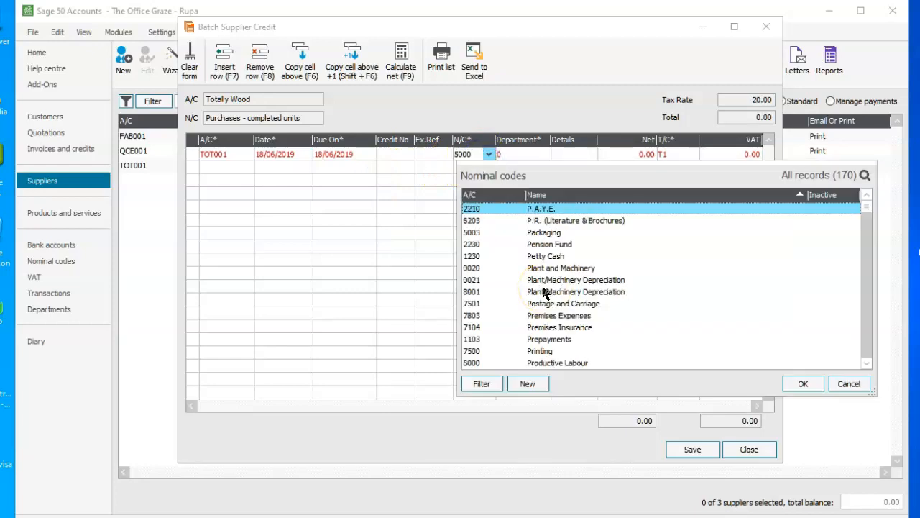
{"action": "left_click", "coordinate": [866, 363]}
{"action": "left_click", "coordinate": [866, 363]}
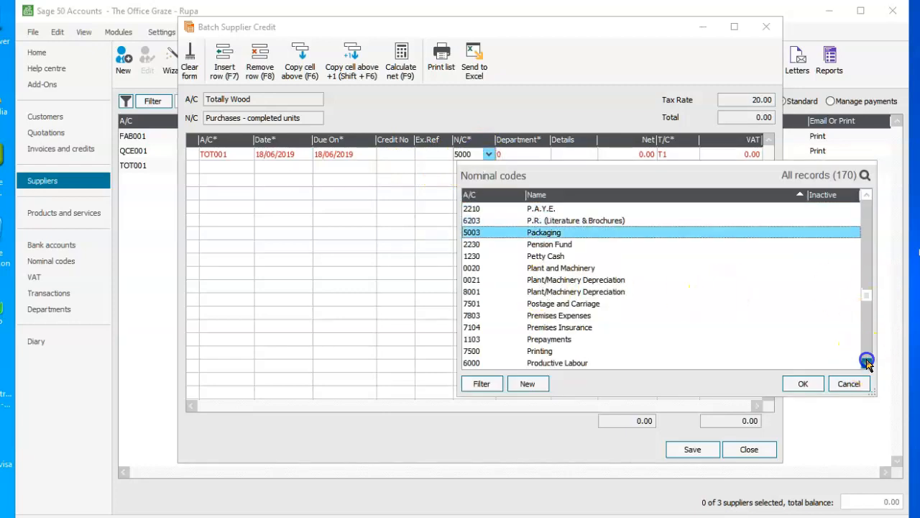
{"action": "left_click", "coordinate": [867, 363]}
{"action": "left_click", "coordinate": [867, 363]}
{"action": "left_click", "coordinate": [866, 363]}
{"action": "left_click", "coordinate": [867, 363]}
{"action": "left_click", "coordinate": [867, 363]}
{"action": "left_click", "coordinate": [866, 363]}
{"action": "left_click", "coordinate": [867, 363]}
{"action": "left_click", "coordinate": [867, 363]}
{"action": "left_click", "coordinate": [867, 363]}
{"action": "left_click", "coordinate": [619, 337]}
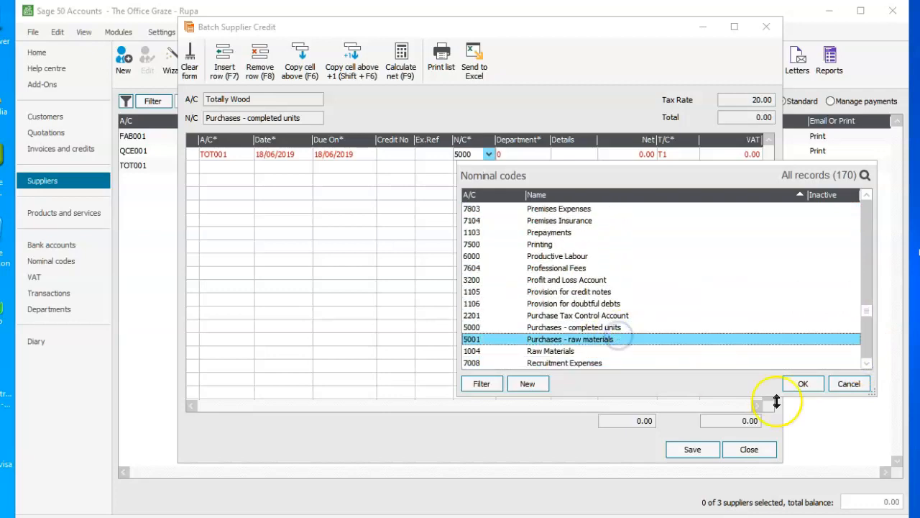
{"action": "left_click", "coordinate": [805, 384]}
Enter PRE/CN3 as the details and 102 as the net amount on the Totally Wood credit line
{"action": "left_click", "coordinate": [566, 151]}
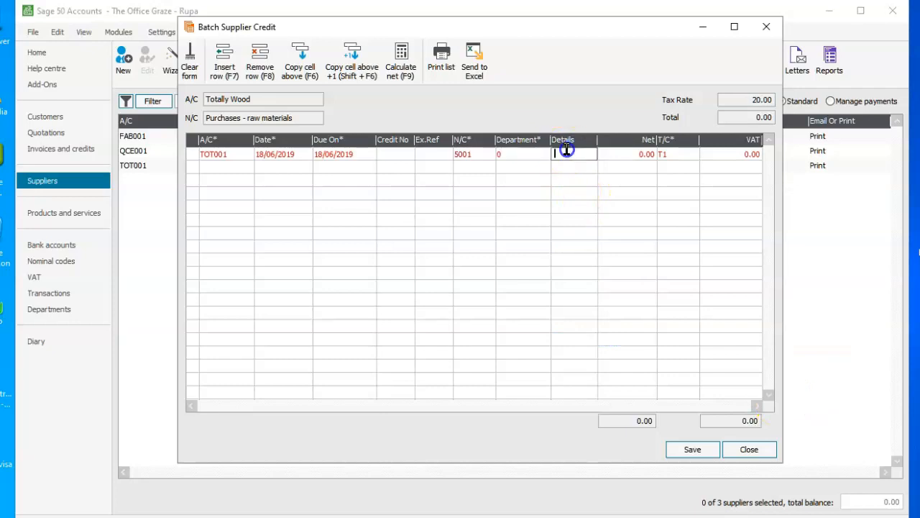
{"action": "type", "text": "PRE/C"}
{"action": "key", "text": "Tab"}
{"action": "type", "text": "1"}
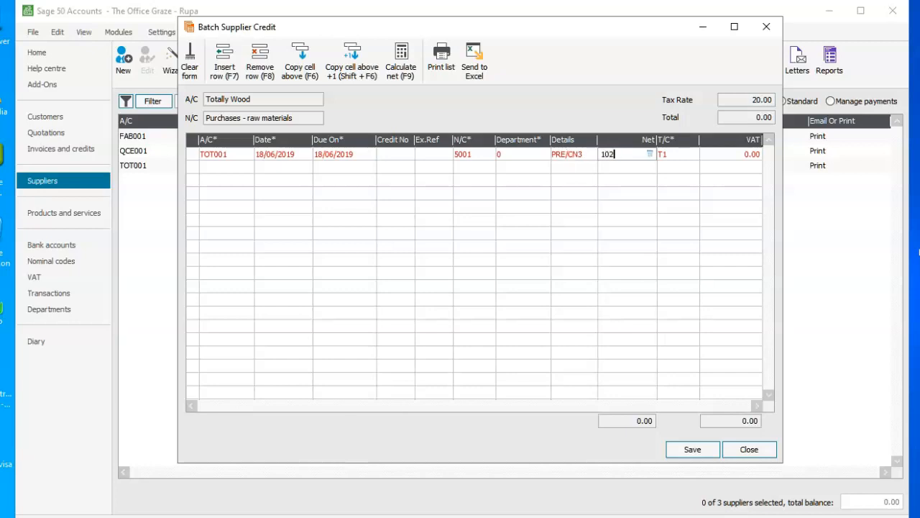
{"action": "type", "text": "02"}
{"action": "key", "text": "Tab"}
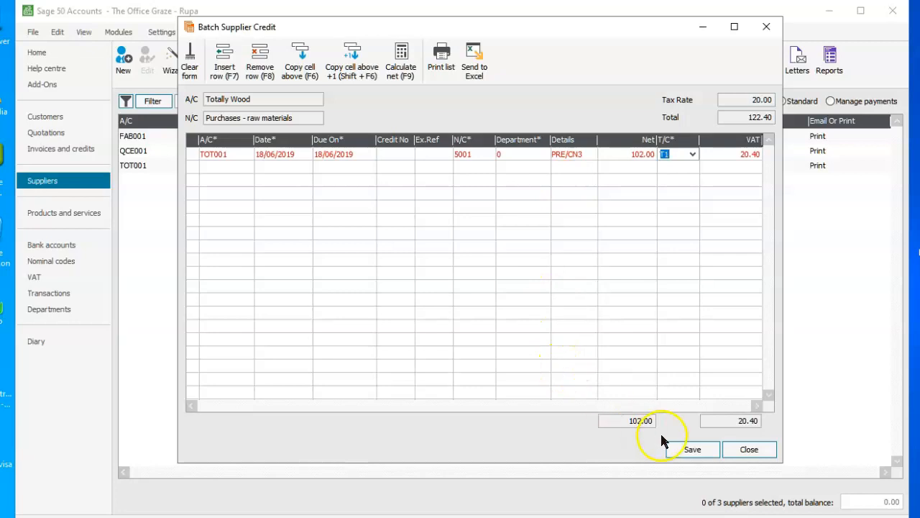
Save the supplier credit batch and close its entry window
{"action": "left_click", "coordinate": [691, 449]}
{"action": "left_click", "coordinate": [744, 450]}
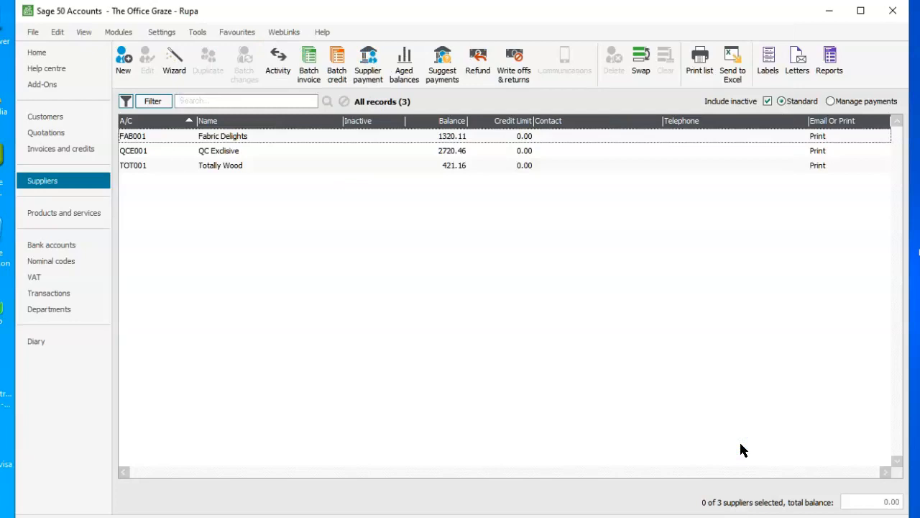
{"action": "left_click", "coordinate": [529, 371]}
Review the newly posted customer and supplier invoices and credit notes at the end of the transactions list
{"action": "left_click", "coordinate": [49, 294]}
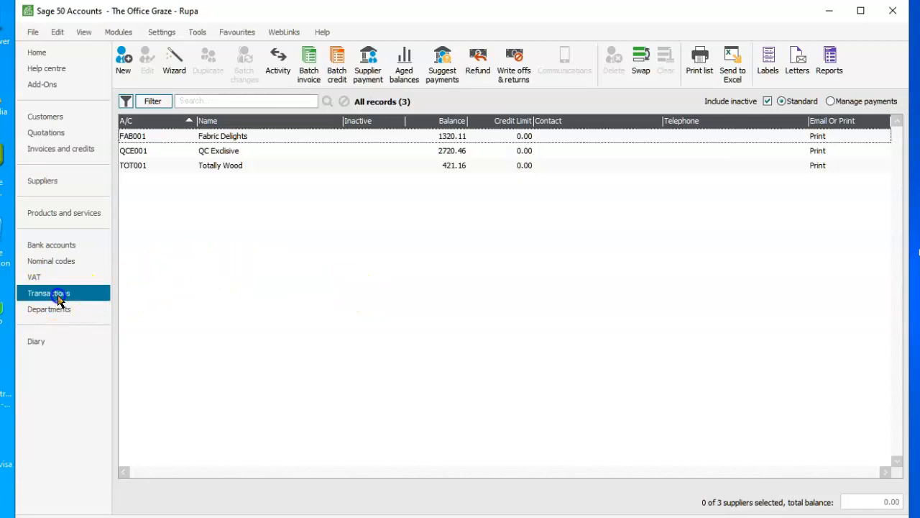
{"action": "left_click_drag", "start_coordinate": [898, 322], "coordinate": [899, 406]}
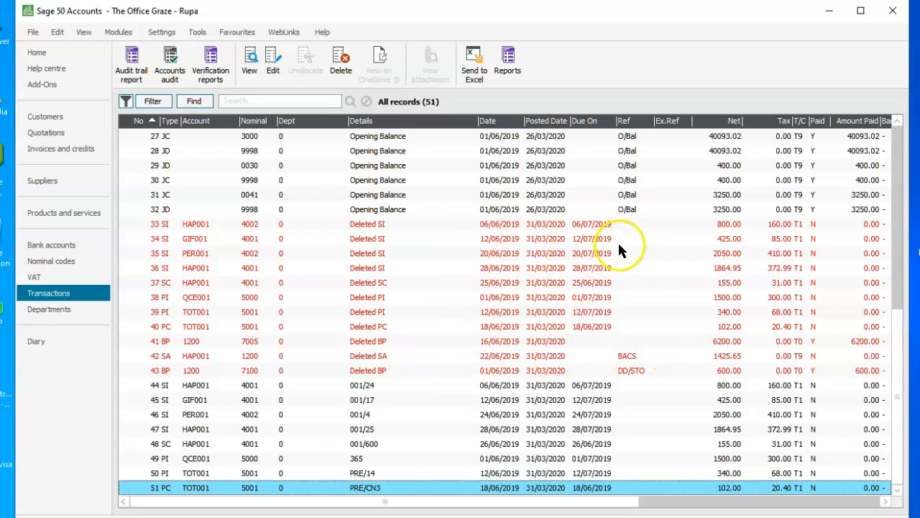
{"action": "left_click", "coordinate": [193, 429]}
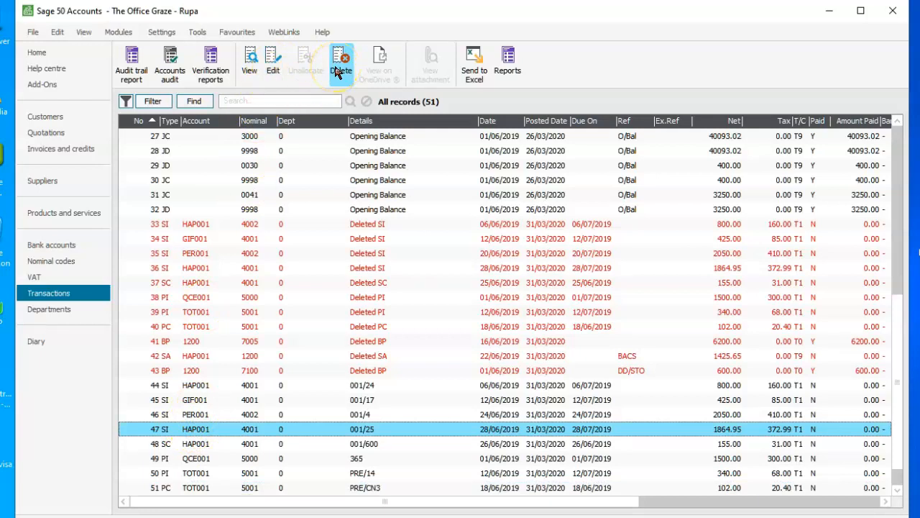
{"action": "left_click", "coordinate": [167, 445]}
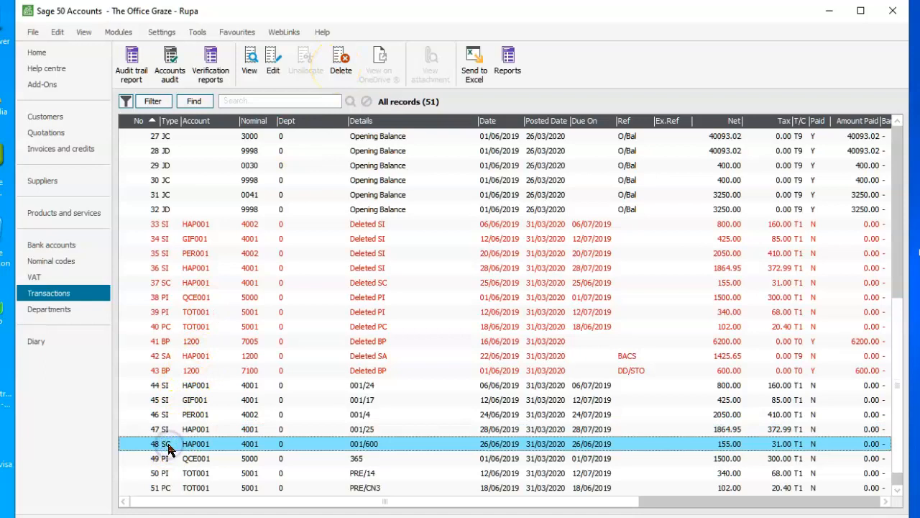
{"action": "left_click", "coordinate": [165, 458]}
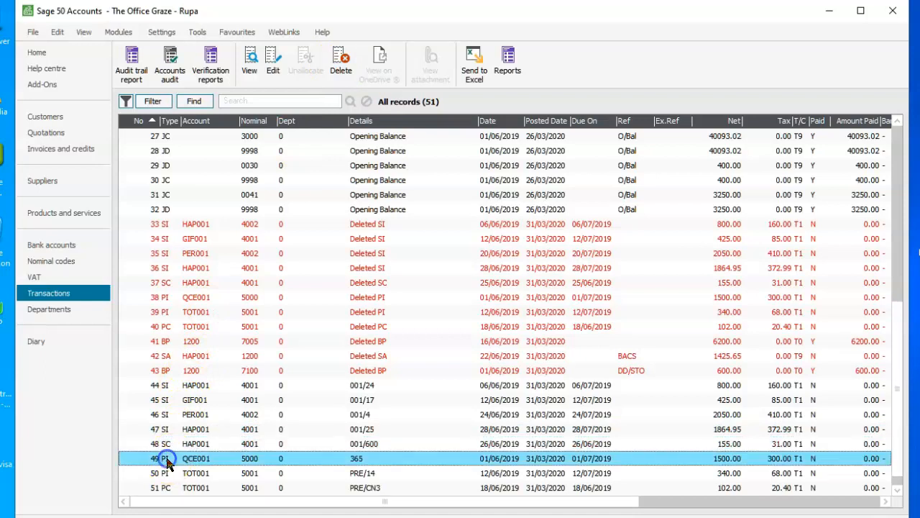
{"action": "left_click", "coordinate": [166, 473]}
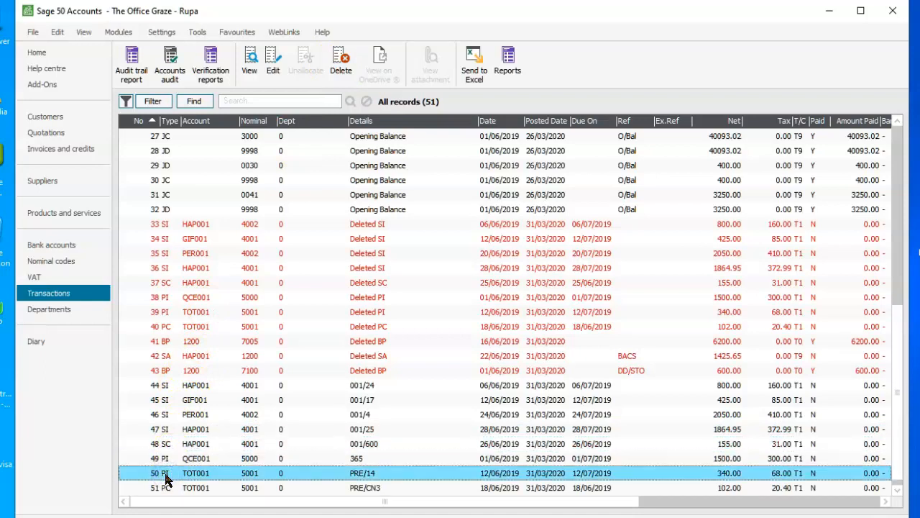
{"action": "left_click", "coordinate": [166, 488]}
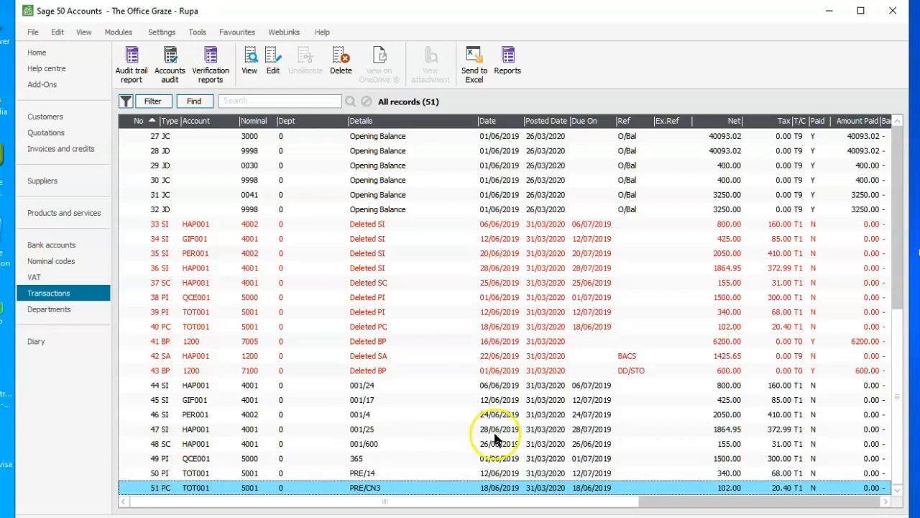
Switch to Word and read Task 6a with the June online cash sales listing of CashChum bank receipts
{"action": "key", "text": "alt+Tab"}
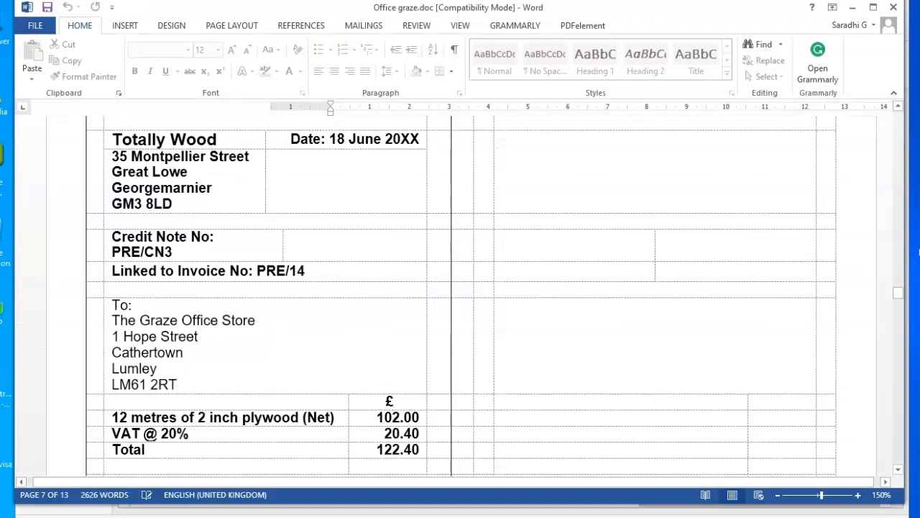
{"action": "left_click", "coordinate": [898, 468]}
{"action": "left_click", "coordinate": [898, 472]}
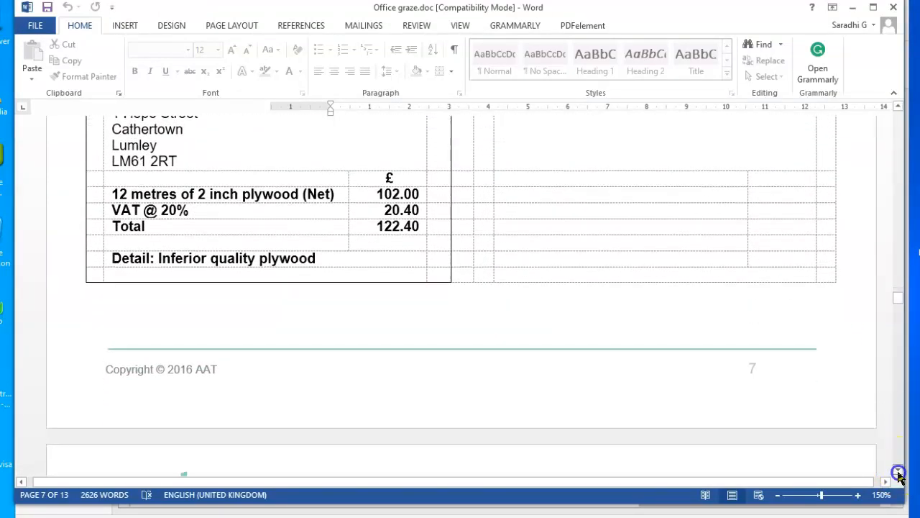
{"action": "left_click_drag", "start_coordinate": [899, 472], "coordinate": [899, 472]}
{"action": "left_click", "coordinate": [897, 470]}
{"action": "left_click", "coordinate": [897, 471]}
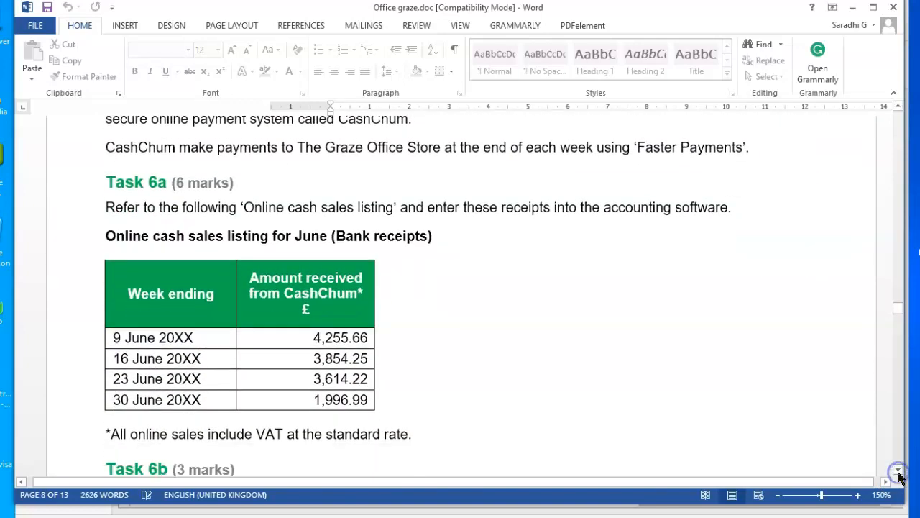
{"action": "left_click", "coordinate": [897, 470]}
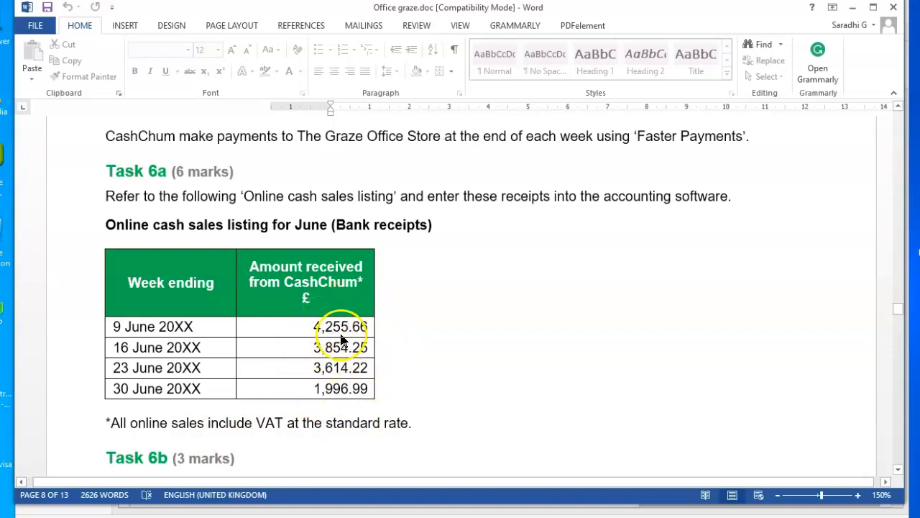
{"action": "left_click", "coordinate": [852, 8]}
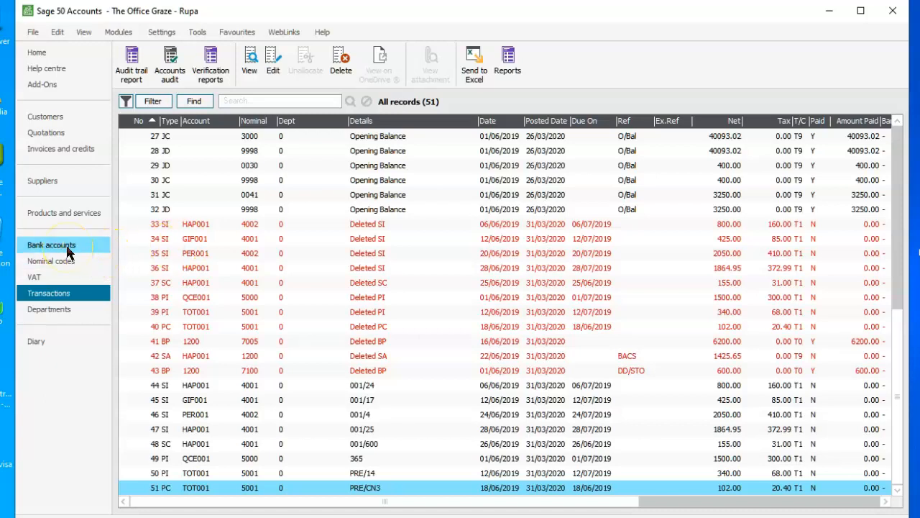
Open a new bank receipts batch and select account 1200 Bank Current Account on the first line
{"action": "left_click", "coordinate": [69, 248]}
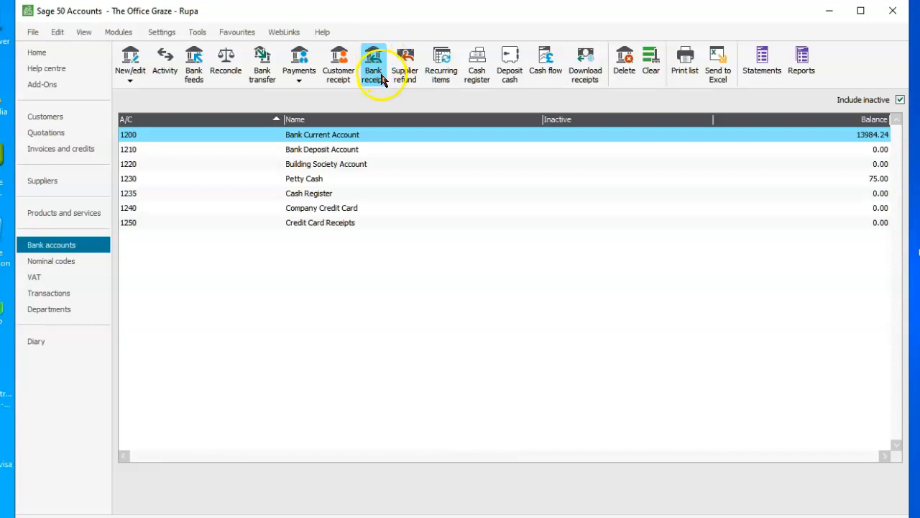
{"action": "left_click", "coordinate": [299, 81]}
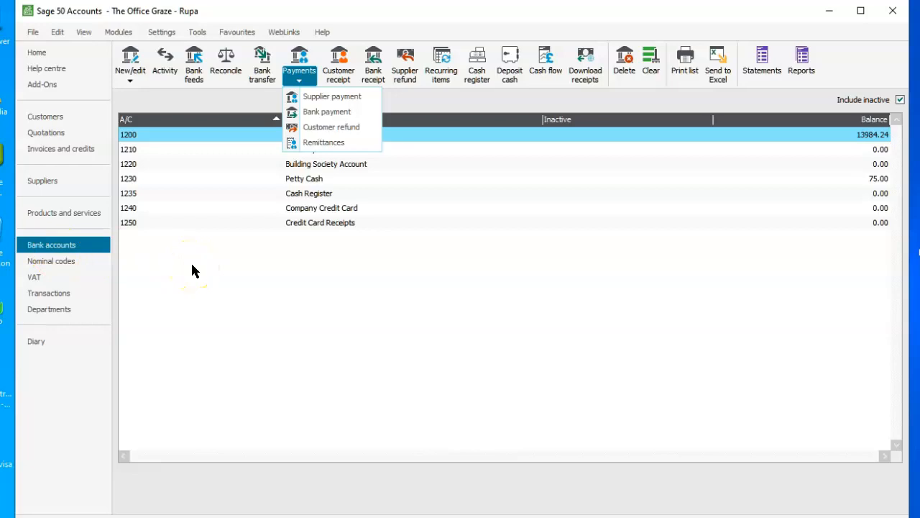
{"action": "left_click", "coordinate": [372, 74]}
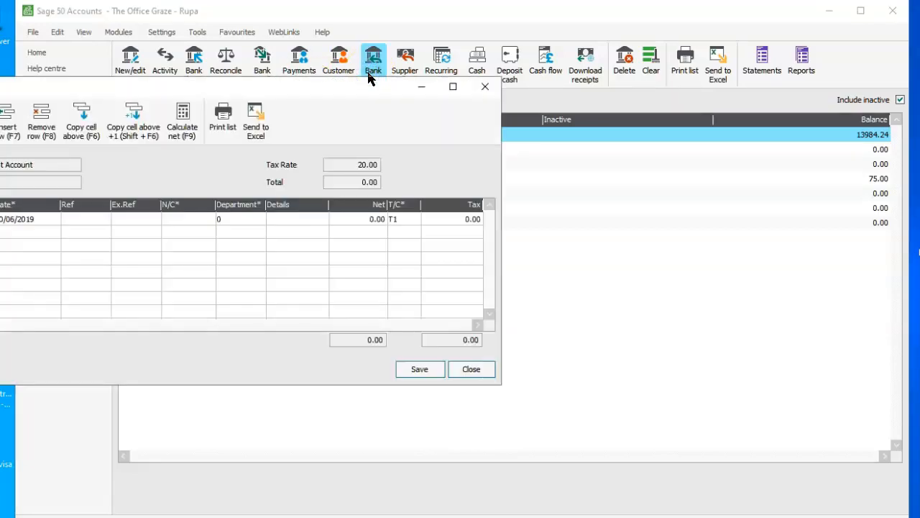
{"action": "left_click_drag", "start_coordinate": [269, 86], "coordinate": [520, 25]}
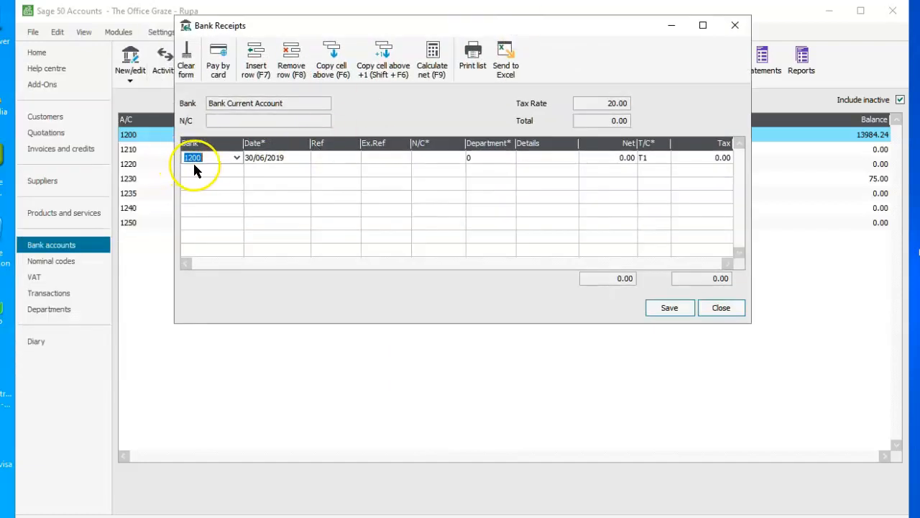
{"action": "left_click", "coordinate": [233, 158]}
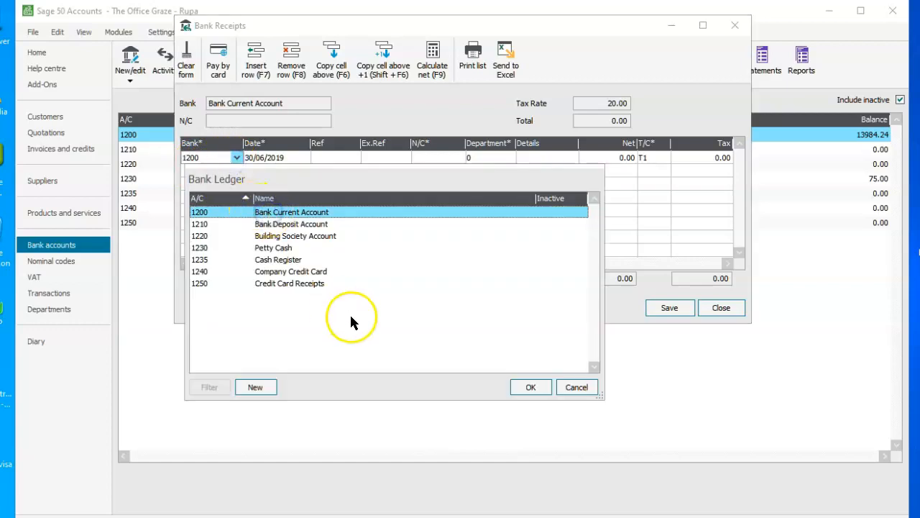
{"action": "left_click", "coordinate": [529, 388]}
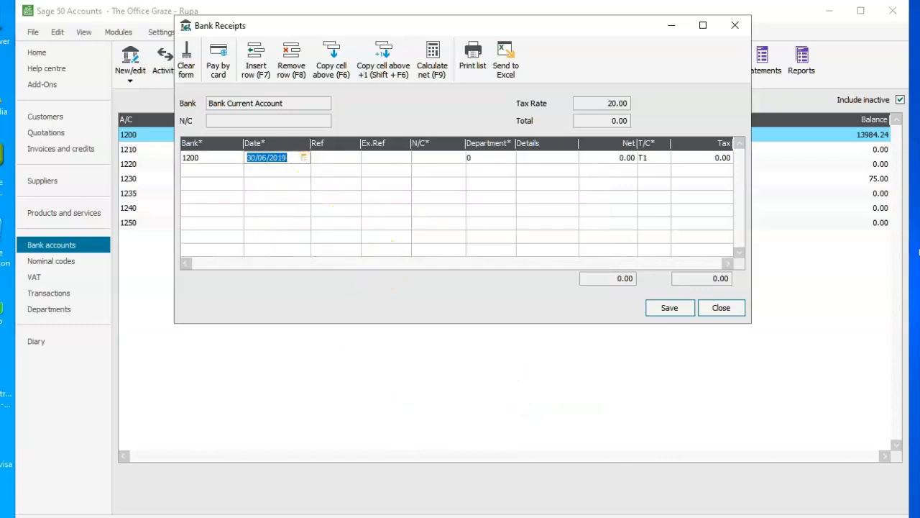
Check the first week-ending date in the Word sales listing and date the first receipt line 09/06/2019
{"action": "key", "text": "alt+Tab"}
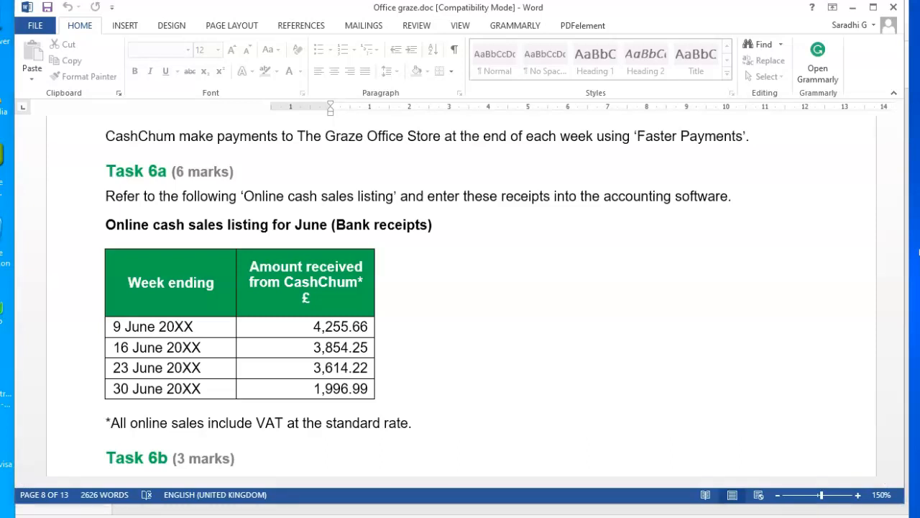
{"action": "key", "text": "alt+Tab"}
{"action": "left_click", "coordinate": [304, 157]}
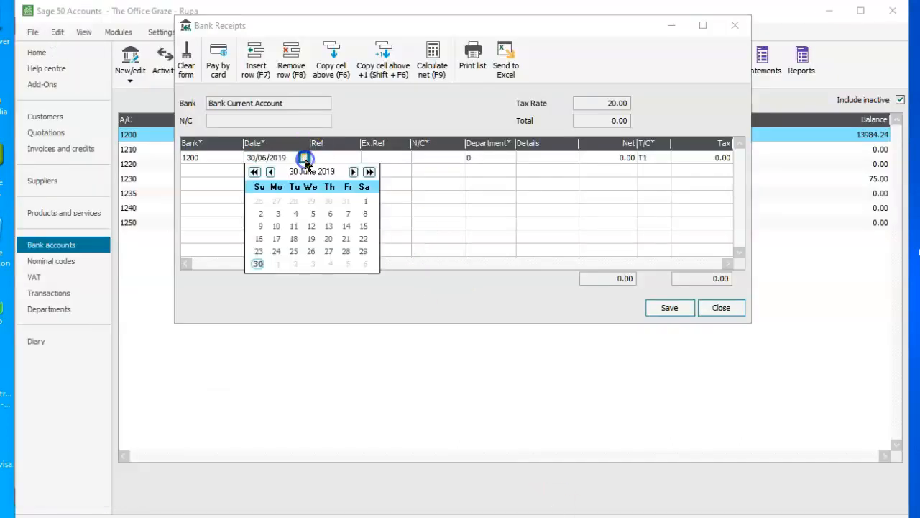
{"action": "left_click", "coordinate": [260, 226]}
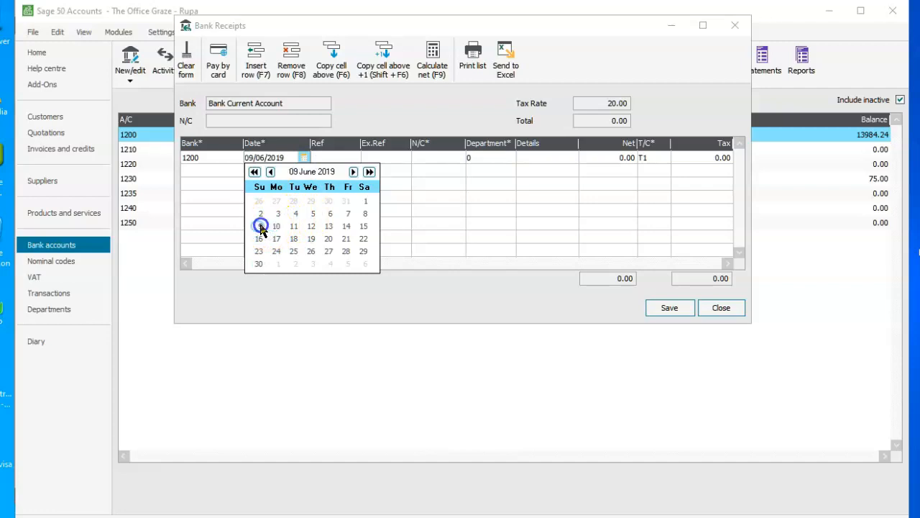
Assign nominal code 4000 Online Sales to the 9 June receipt line
{"action": "left_click", "coordinate": [431, 157]}
{"action": "left_click", "coordinate": [457, 158]}
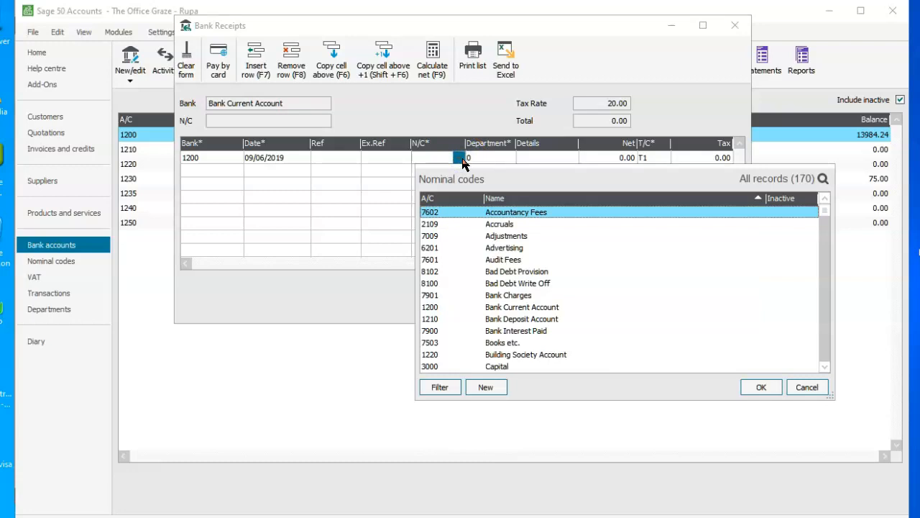
{"action": "key", "text": "o"}
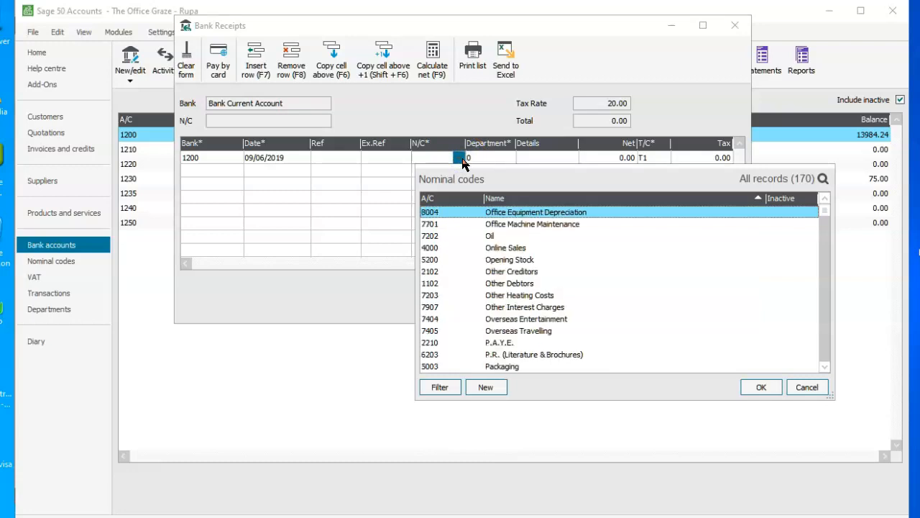
{"action": "left_click", "coordinate": [491, 246]}
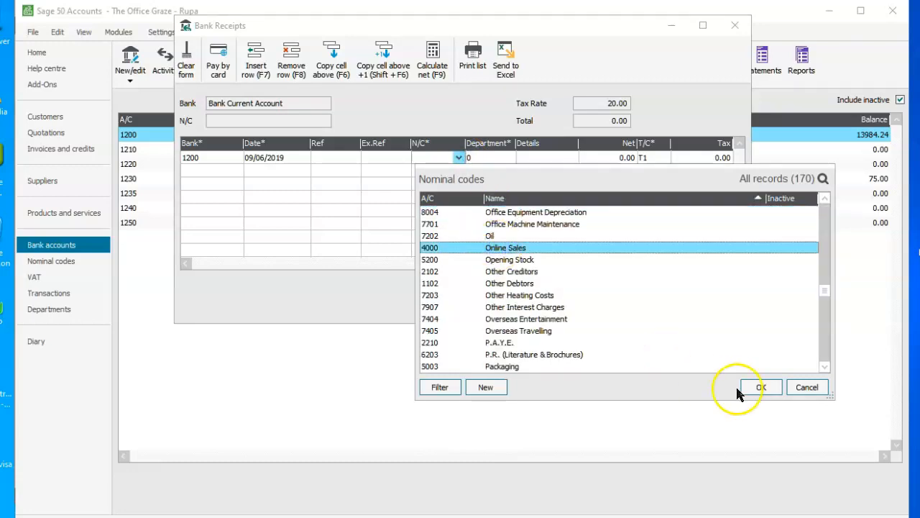
{"action": "left_click", "coordinate": [755, 386]}
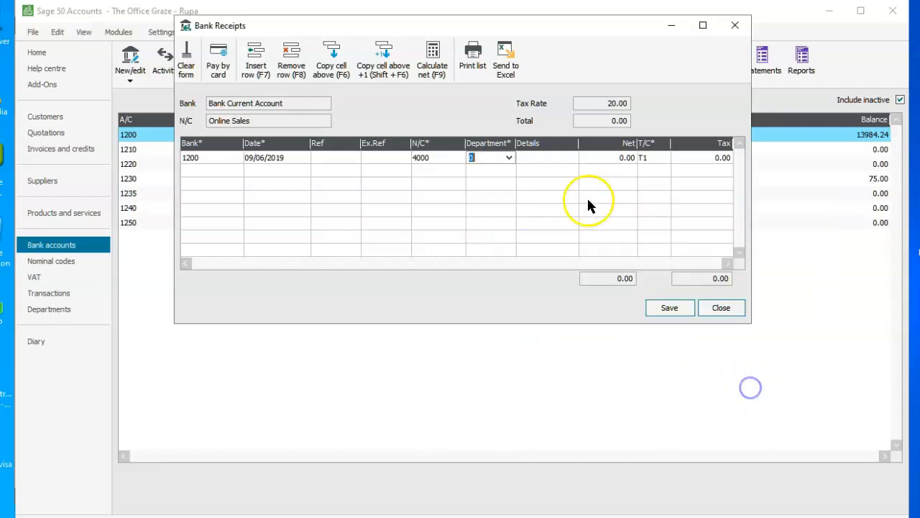
Enter Online sales as the details and 4255.66 as the net amount on the 9 June line
{"action": "left_click", "coordinate": [527, 159]}
{"action": "type", "text": "Online sales"}
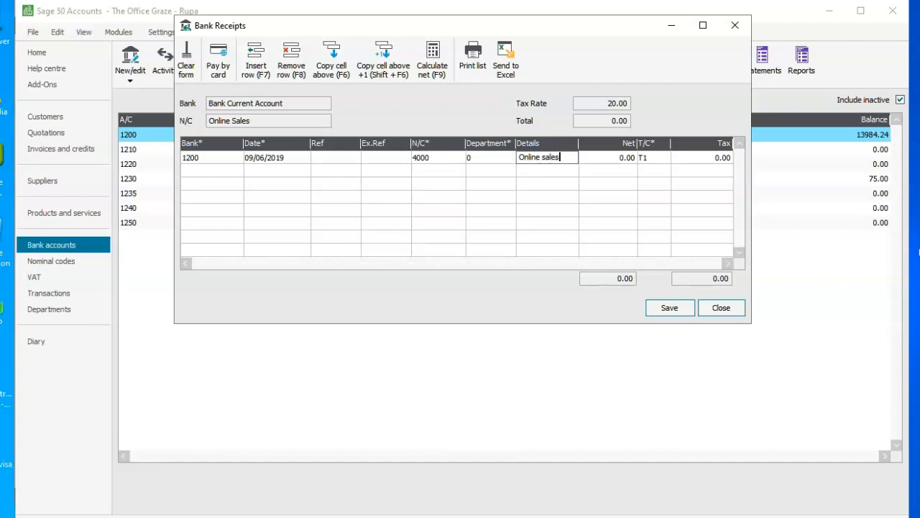
{"action": "key", "text": "Tab"}
{"action": "type", "text": "4"}
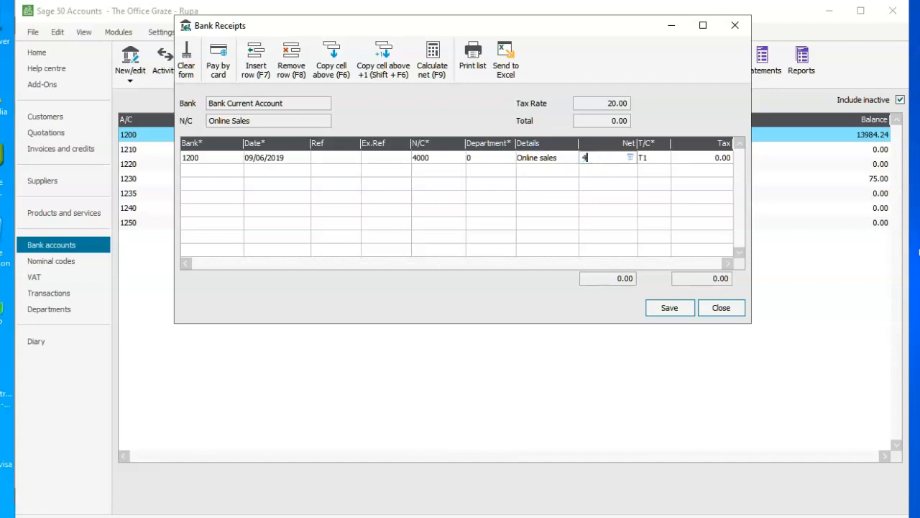
{"action": "type", "text": "255.66"}
Check the 9 June amount against the Word listing and calculate its net from the VAT-inclusive figure
{"action": "key", "text": "alt+Tab"}
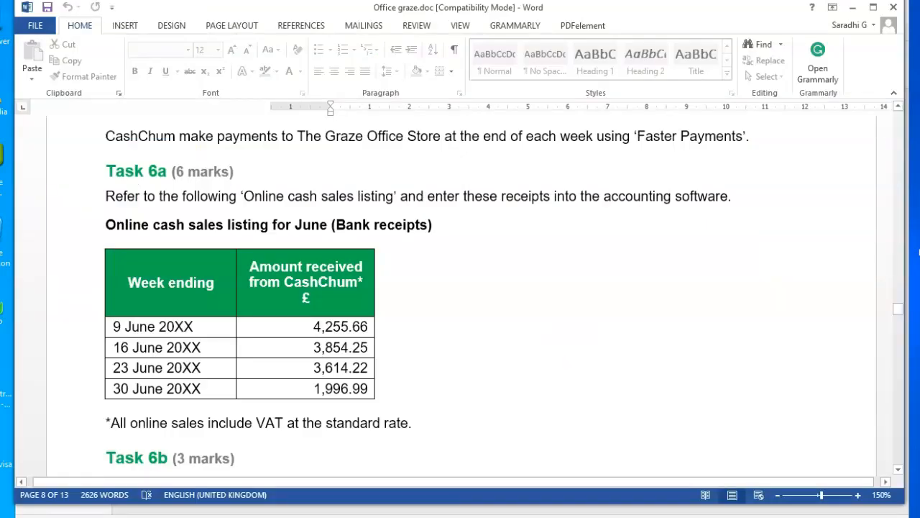
{"action": "key", "text": "alt+Tab"}
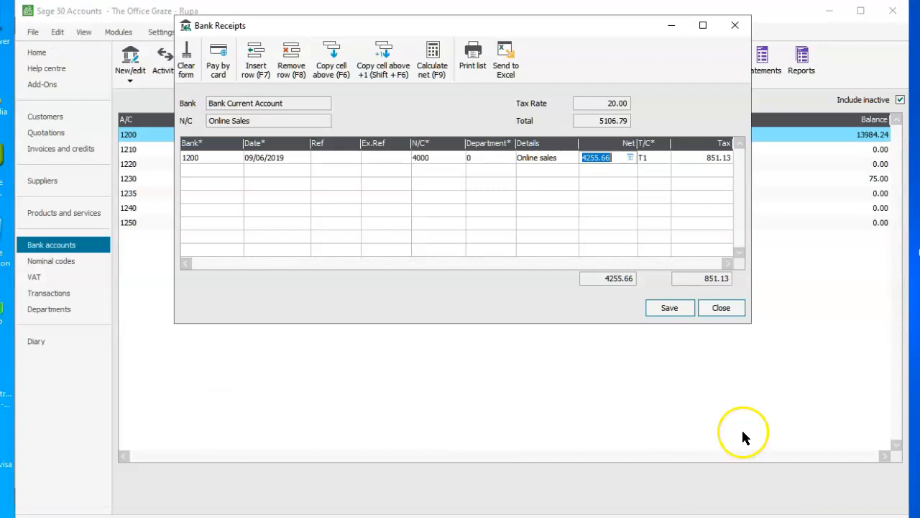
{"action": "left_click", "coordinate": [600, 158]}
{"action": "left_click", "coordinate": [427, 66]}
{"action": "left_click", "coordinate": [427, 72]}
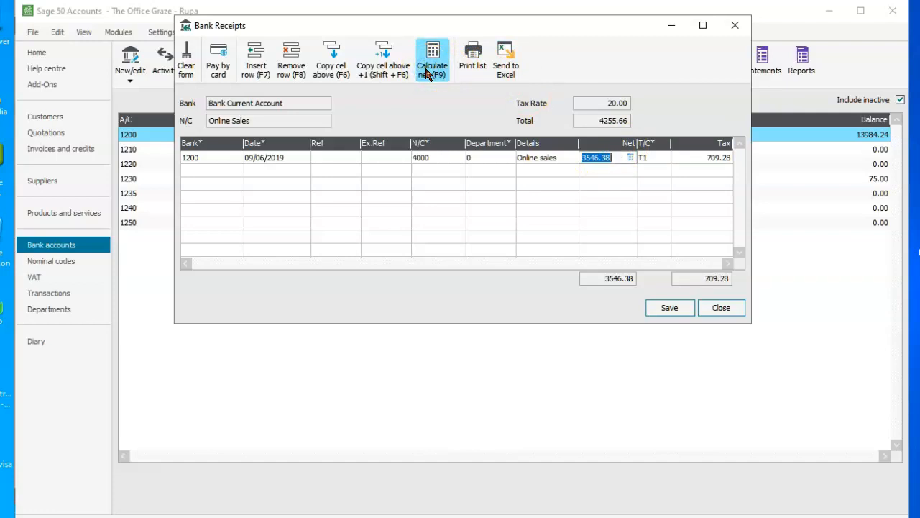
Start a second receipt line for account 1200 Bank Current Account and date it 16/06/2019 according to the Word listing
{"action": "left_click", "coordinate": [227, 169]}
{"action": "left_click", "coordinate": [235, 172]}
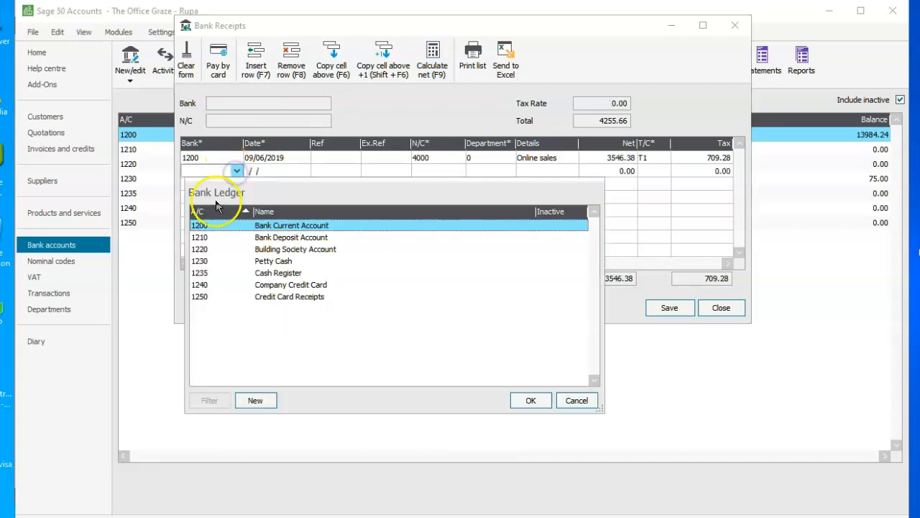
{"action": "left_click", "coordinate": [268, 228]}
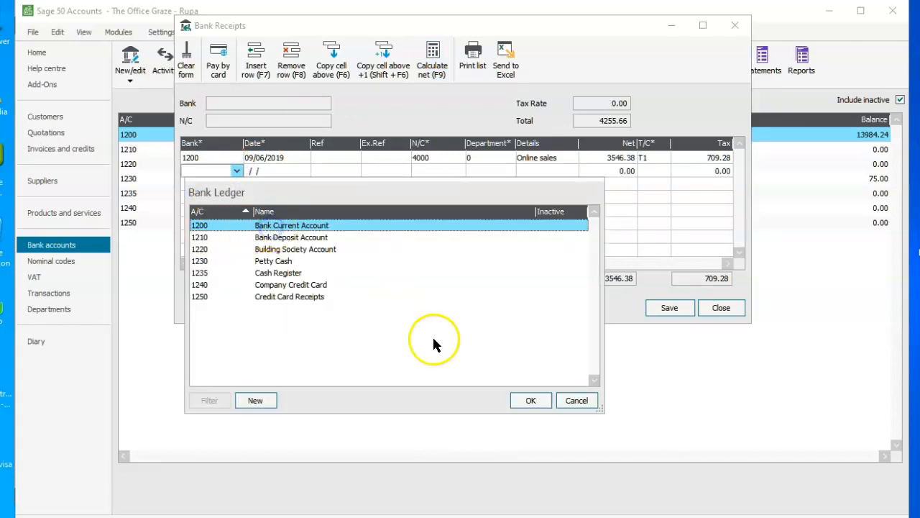
{"action": "left_click", "coordinate": [524, 402]}
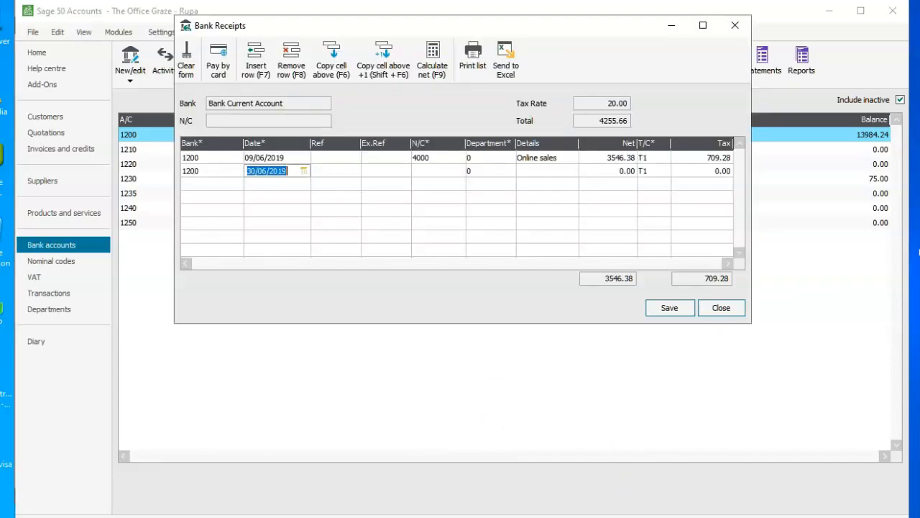
{"action": "key", "text": "alt+Tab"}
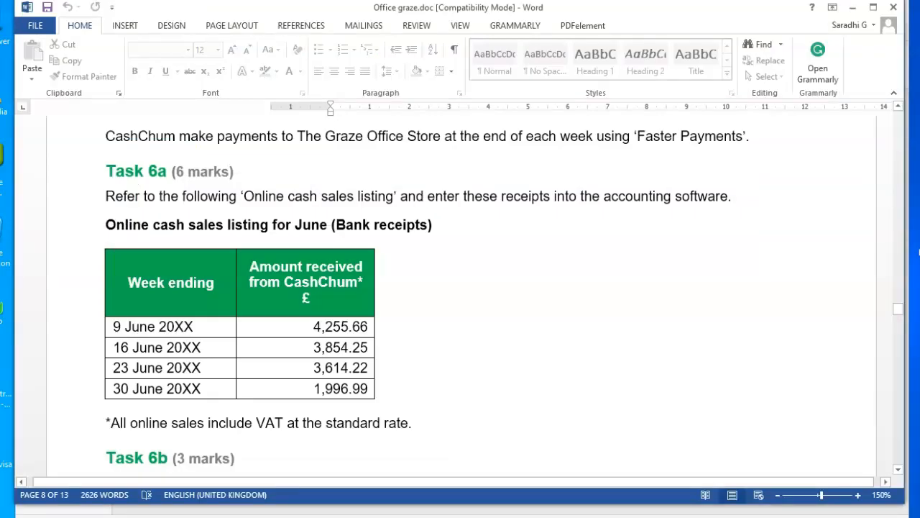
{"action": "key", "text": "alt+Tab"}
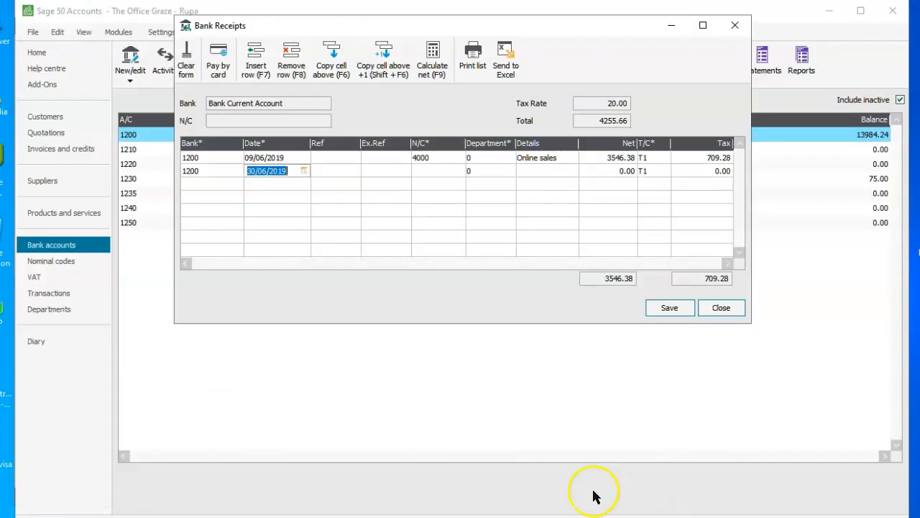
{"action": "left_click", "coordinate": [305, 171]}
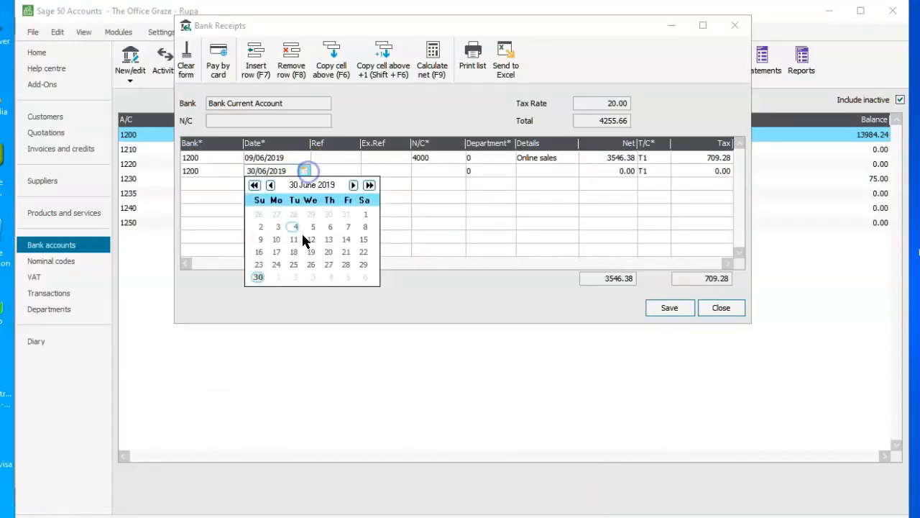
{"action": "left_click", "coordinate": [260, 253]}
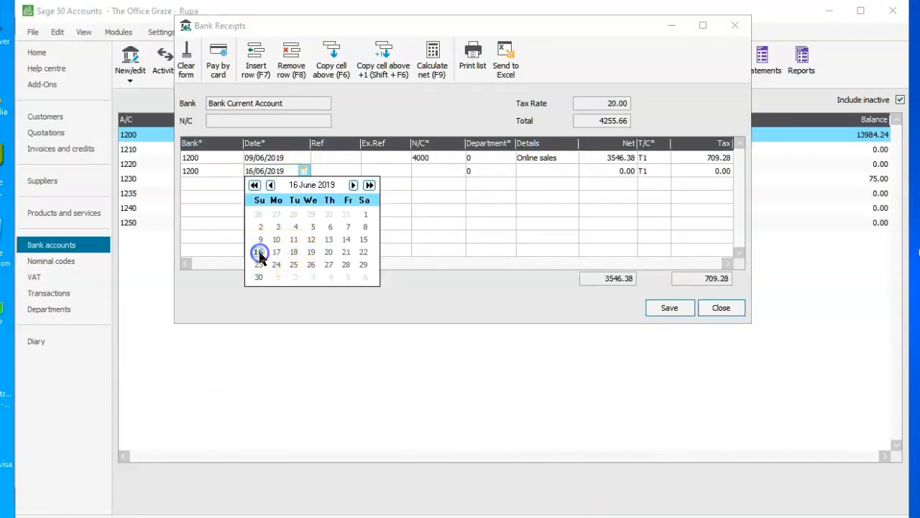
Assign nominal code 4000 Online Sales to the 16 June receipt line
{"action": "left_click", "coordinate": [422, 171]}
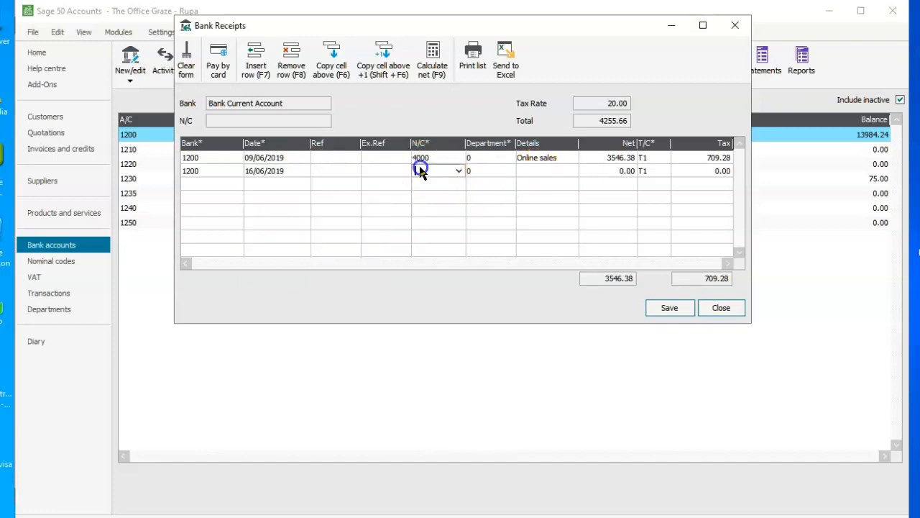
{"action": "left_click", "coordinate": [458, 171]}
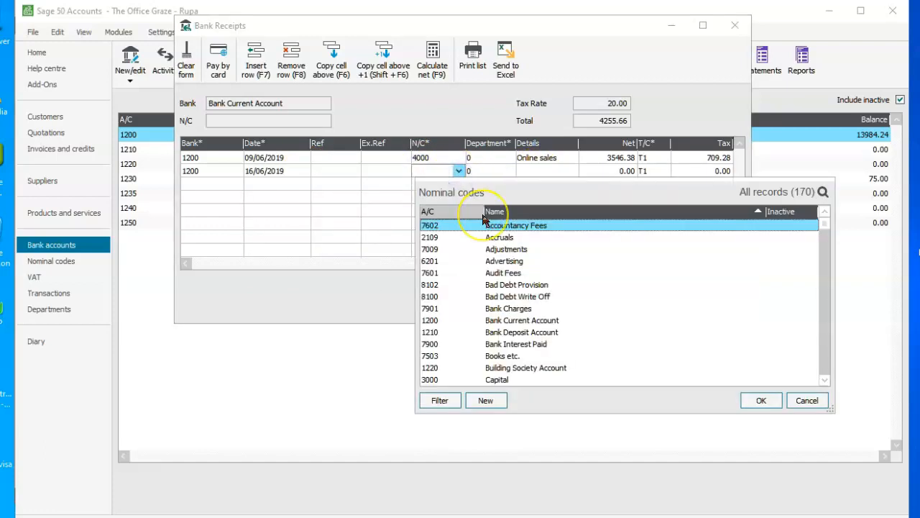
{"action": "key", "text": "o"}
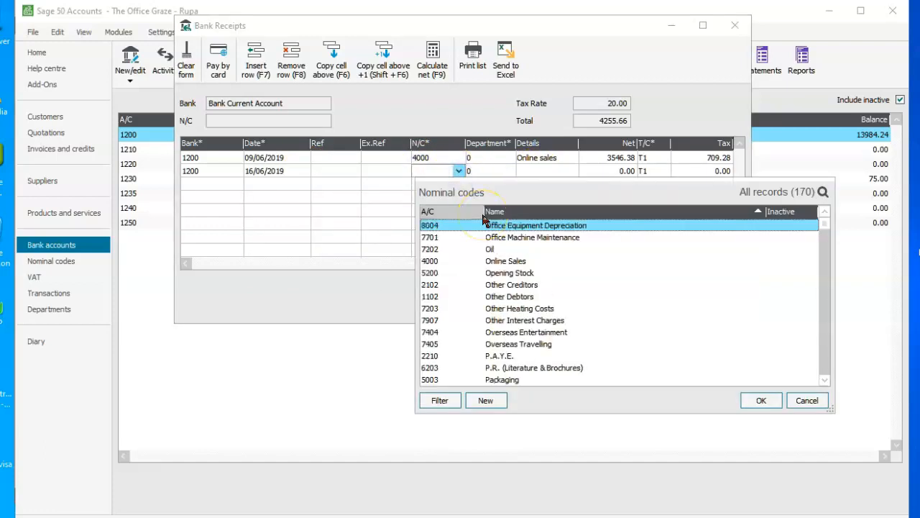
{"action": "left_click", "coordinate": [503, 260]}
{"action": "left_click", "coordinate": [759, 400]}
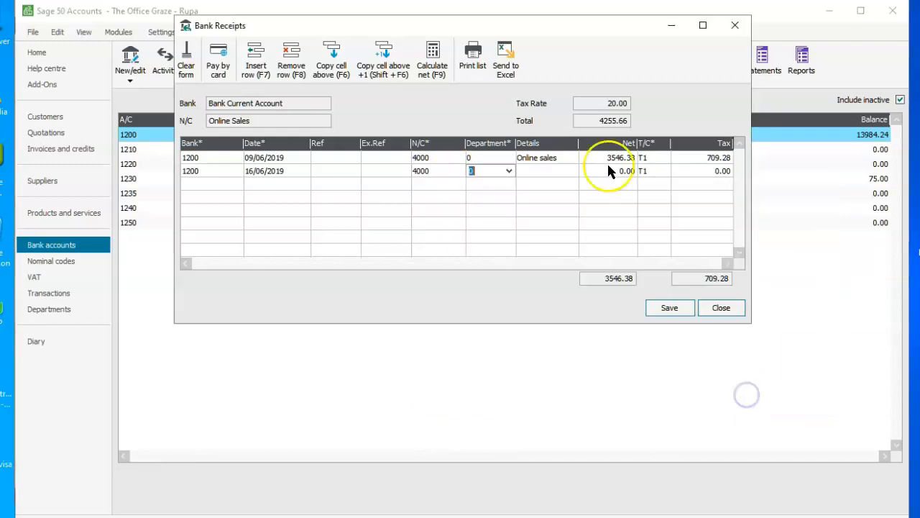
Enter 3854.65 as the net amount on the 16 June line and compare it with the Word listing
{"action": "left_click", "coordinate": [611, 171]}
{"action": "type", "text": "3854.65"}
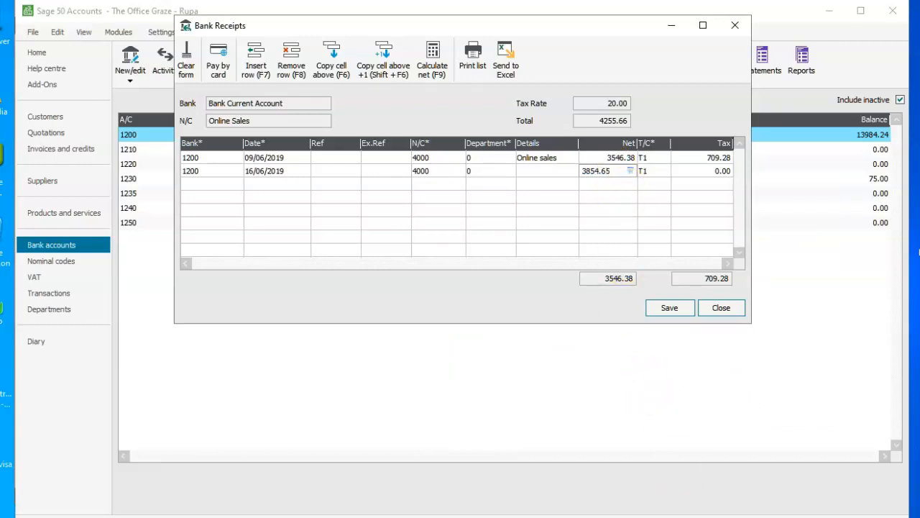
{"action": "key", "text": "Tab"}
{"action": "key", "text": "alt+Tab"}
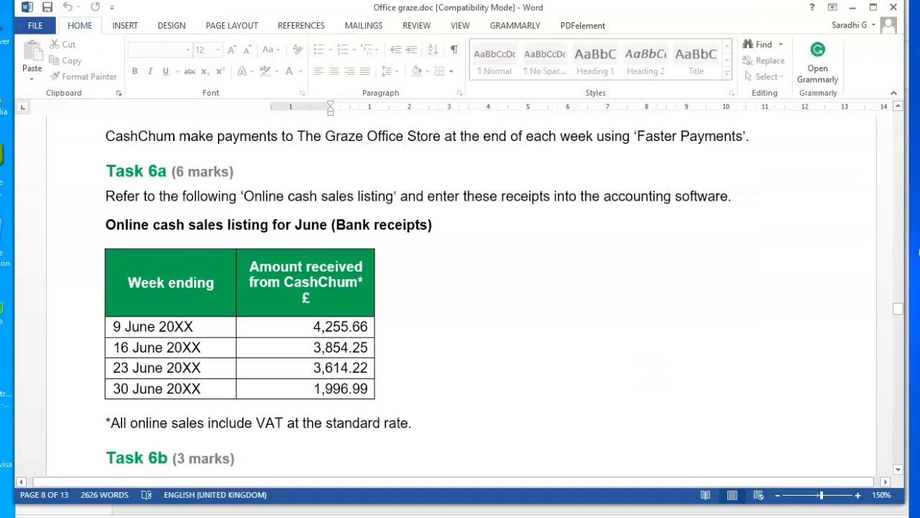
{"action": "key", "text": "alt+Tab"}
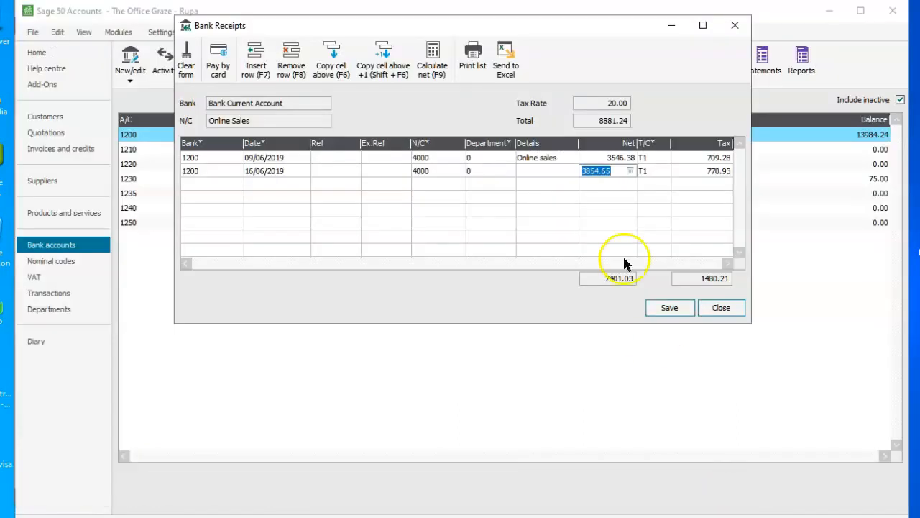
Correct the net amount on the 16 June receipt line to 3854.25
{"action": "left_click", "coordinate": [615, 171]}
{"action": "key", "text": "BackSpace"}
{"action": "key", "text": "BackSpace"}
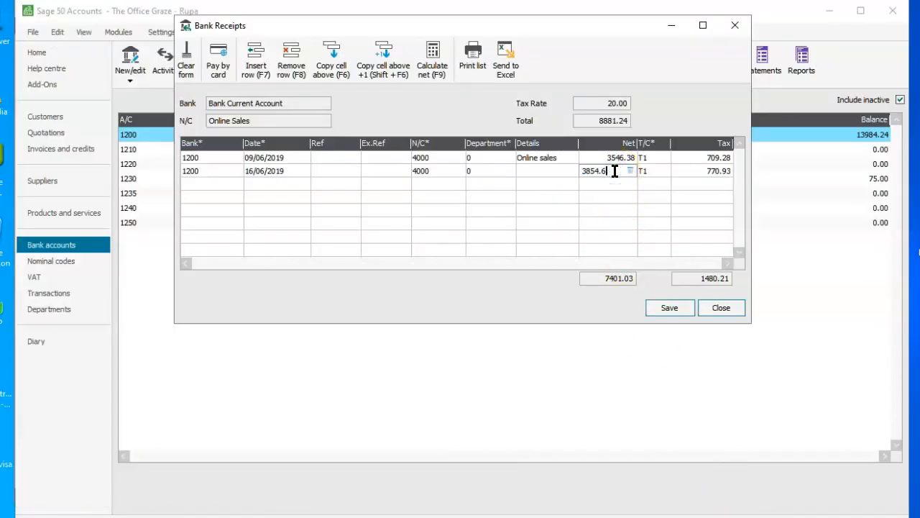
{"action": "type", "text": "25"}
{"action": "key", "text": "Tab"}
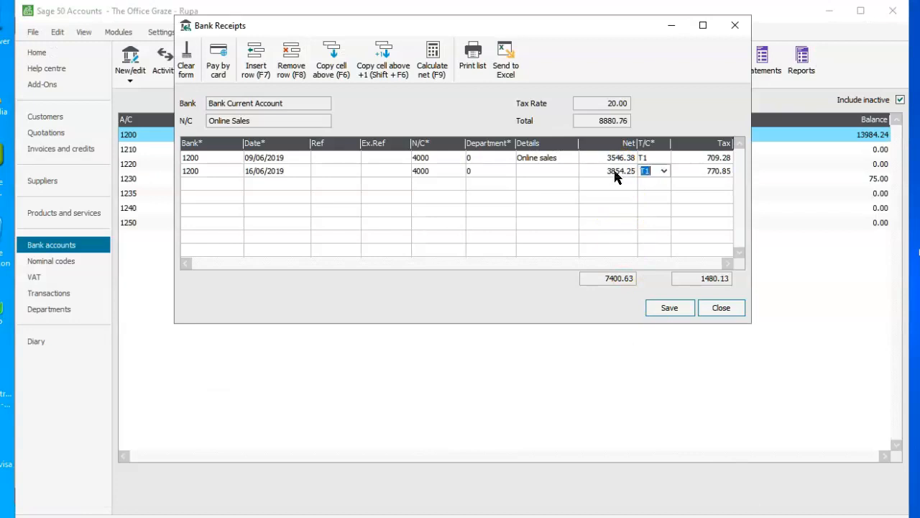
{"action": "left_click", "coordinate": [614, 173]}
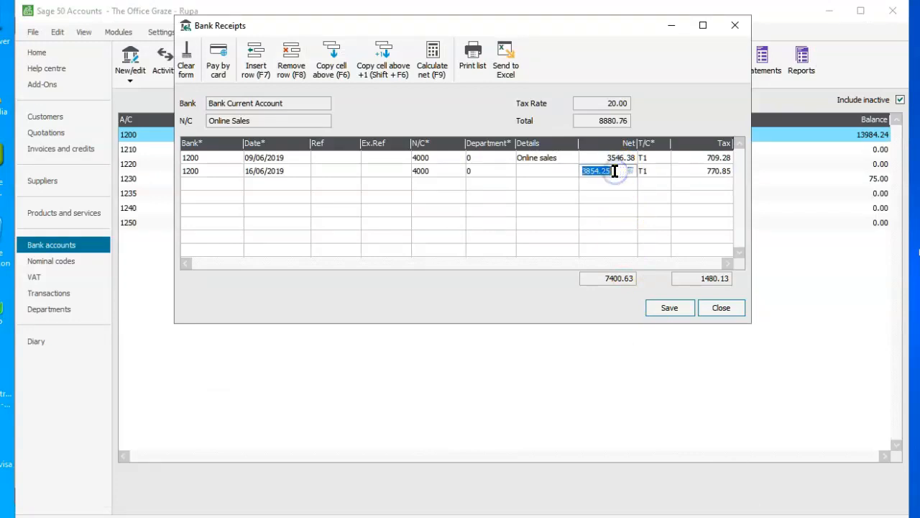
Calculate the net from the VAT-inclusive amount on the 16 June line and start a third receipt line for account 1200 Bank Current Account
{"action": "left_click", "coordinate": [431, 65]}
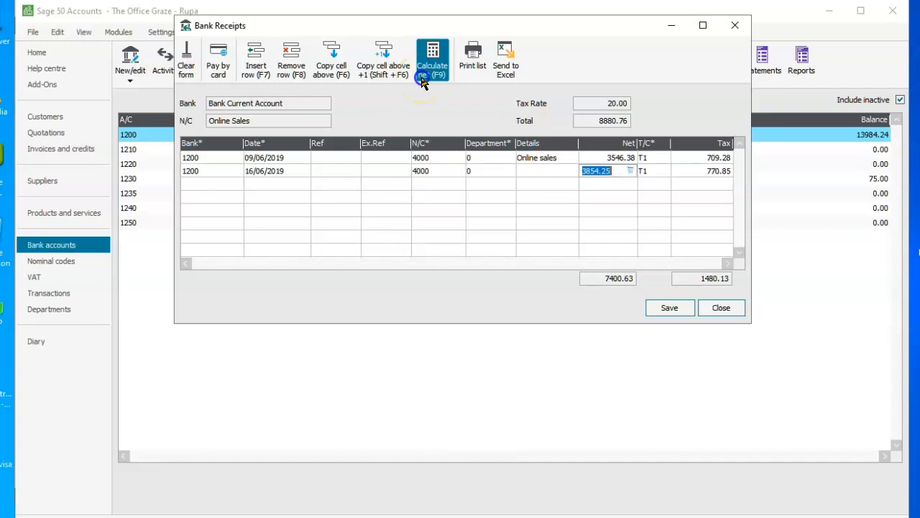
{"action": "left_click", "coordinate": [230, 184]}
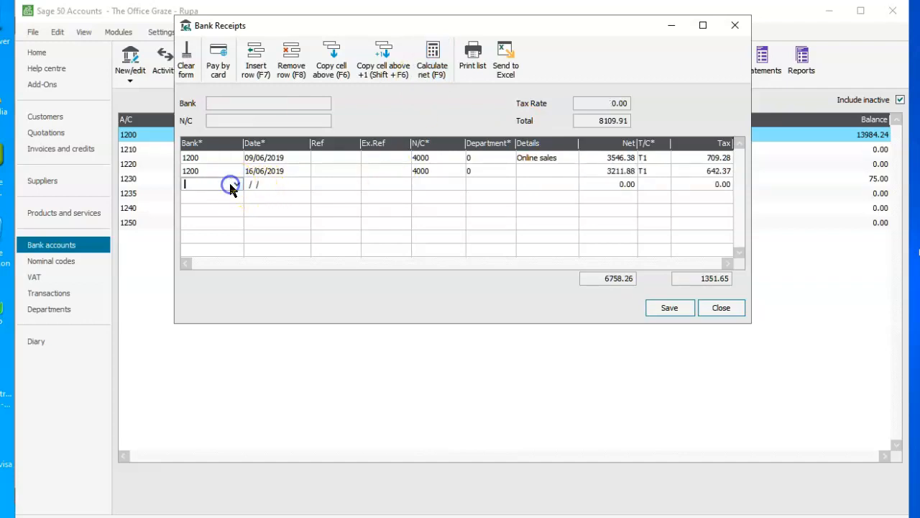
{"action": "left_click", "coordinate": [235, 184]}
{"action": "left_click", "coordinate": [271, 249]}
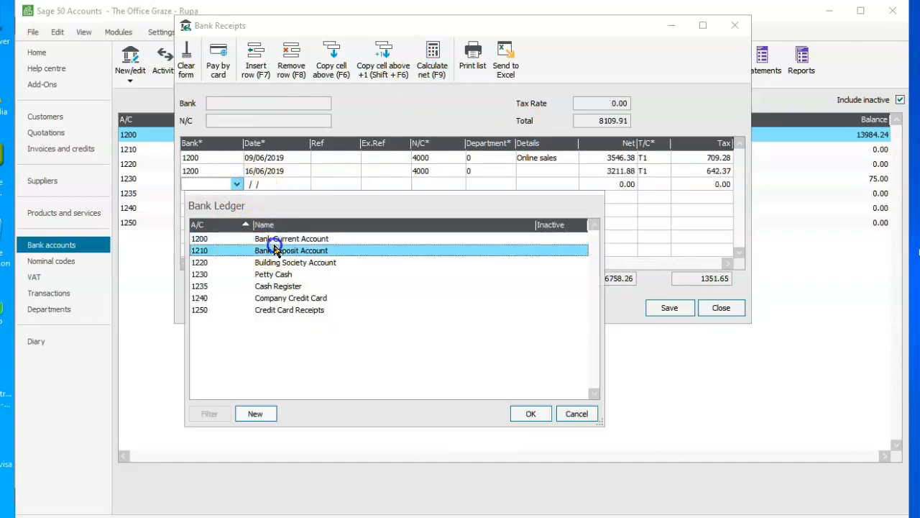
{"action": "left_click", "coordinate": [292, 238]}
{"action": "left_click", "coordinate": [531, 414]}
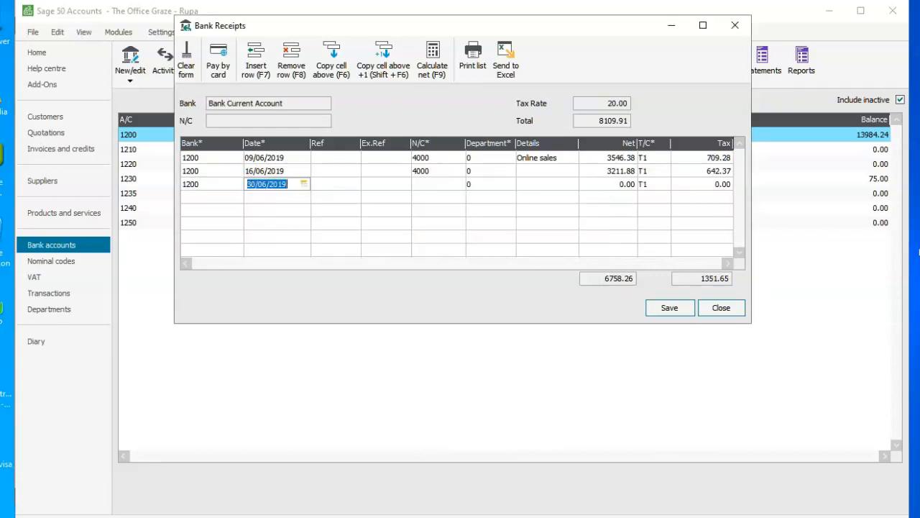
Date the third receipt line 23/06/2019 according to the online cash sales listing in Word
{"action": "key", "text": "alt+Tab"}
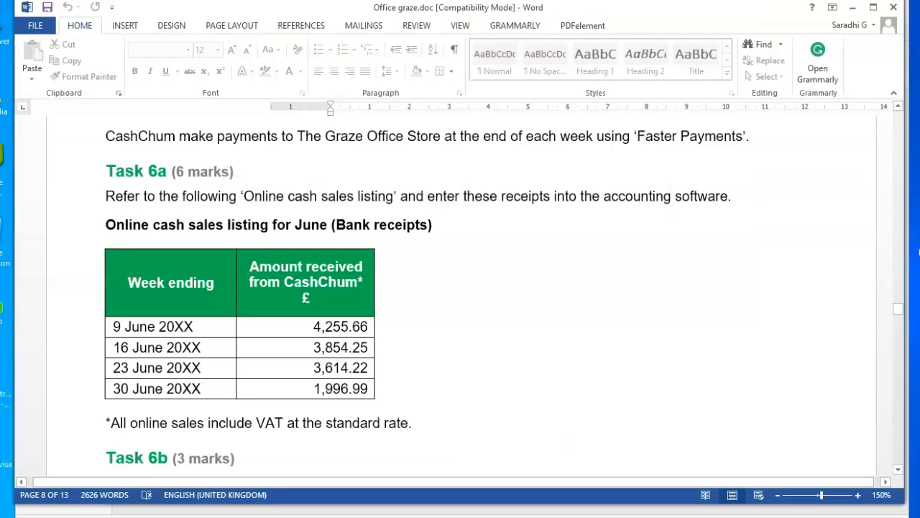
{"action": "key", "text": "alt+Tab"}
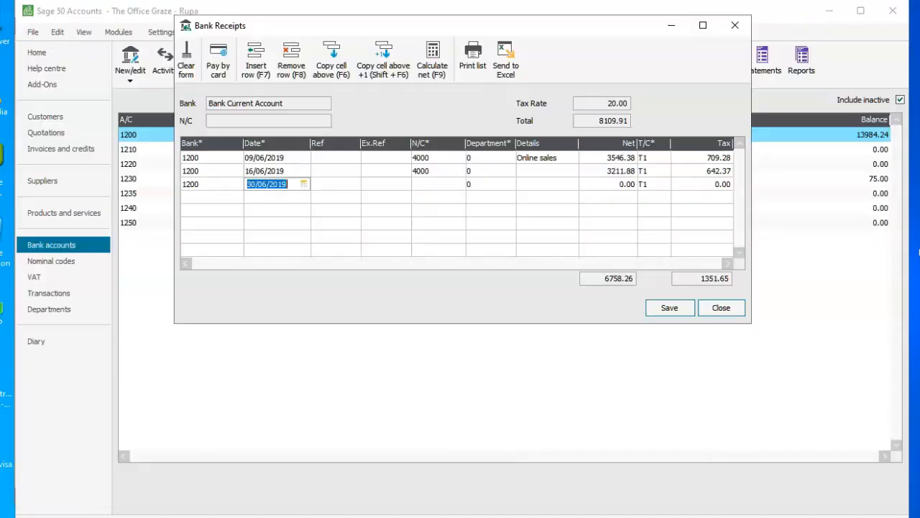
{"action": "left_click", "coordinate": [304, 184]}
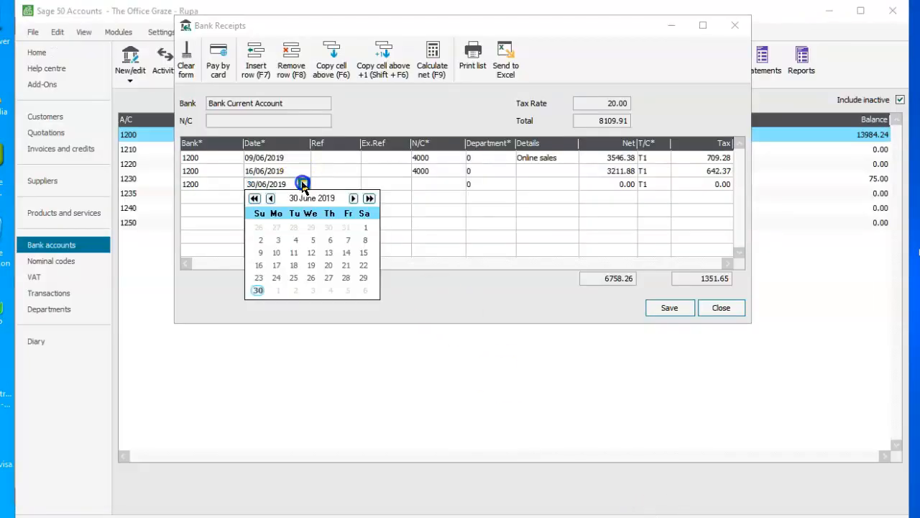
{"action": "left_click", "coordinate": [258, 278]}
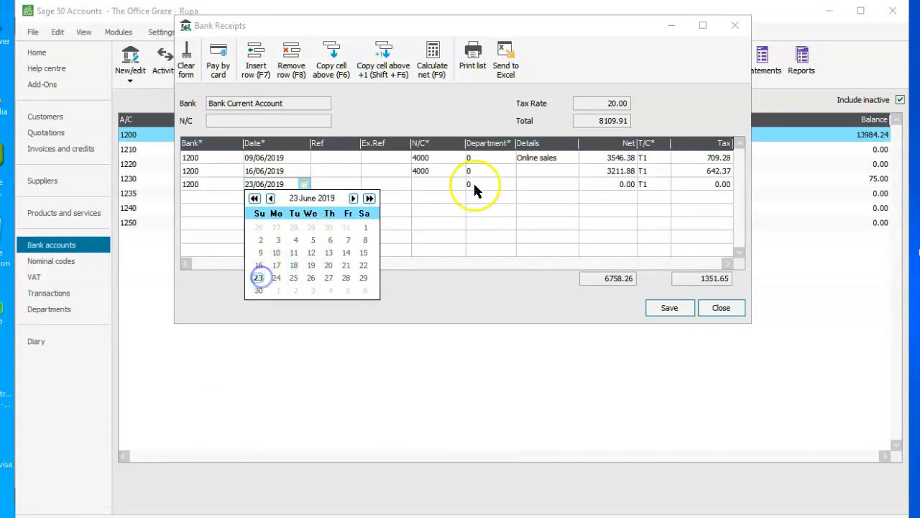
Enter 3614.22 as the VAT-inclusive amount on the 23 June receipt line and calculate its net
{"action": "left_click", "coordinate": [603, 184]}
{"action": "type", "text": "3614"}
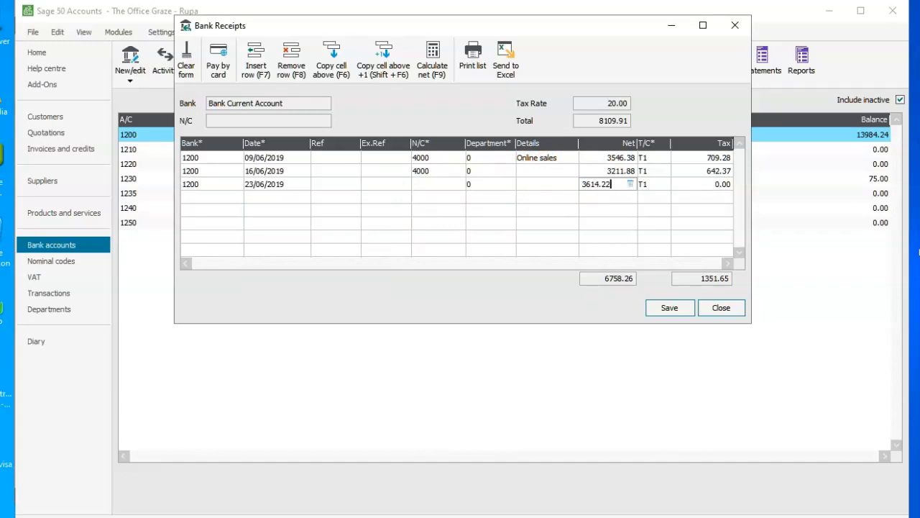
{"action": "type", "text": ".22"}
{"action": "left_click", "coordinate": [432, 57]}
Assign nominal code 4000 Online Sales to the 23 June receipt line
{"action": "left_click", "coordinate": [428, 175]}
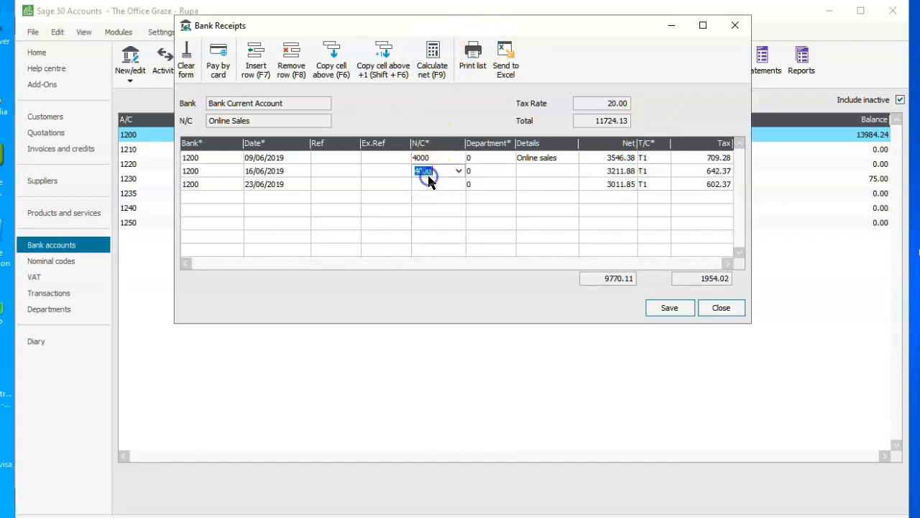
{"action": "left_click", "coordinate": [440, 185]}
{"action": "left_click", "coordinate": [457, 185]}
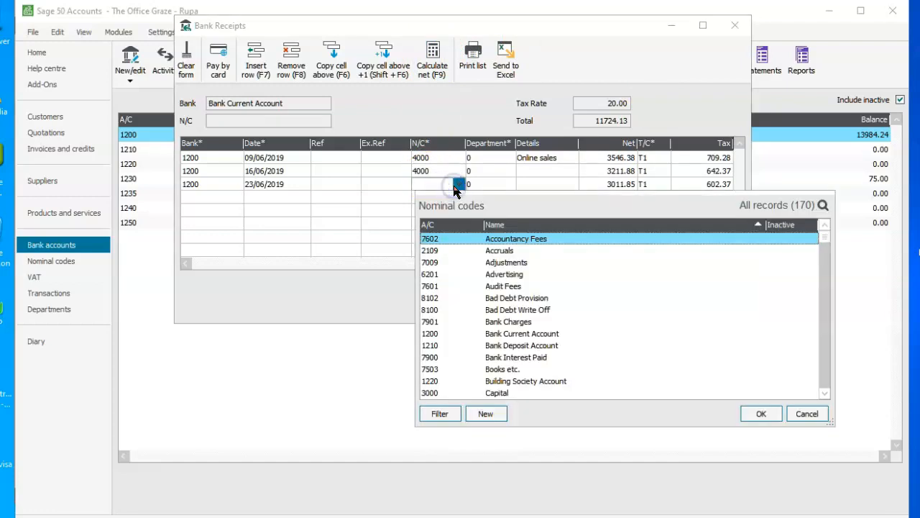
{"action": "key", "text": "o"}
{"action": "key", "text": "o"}
{"action": "key", "text": "o"}
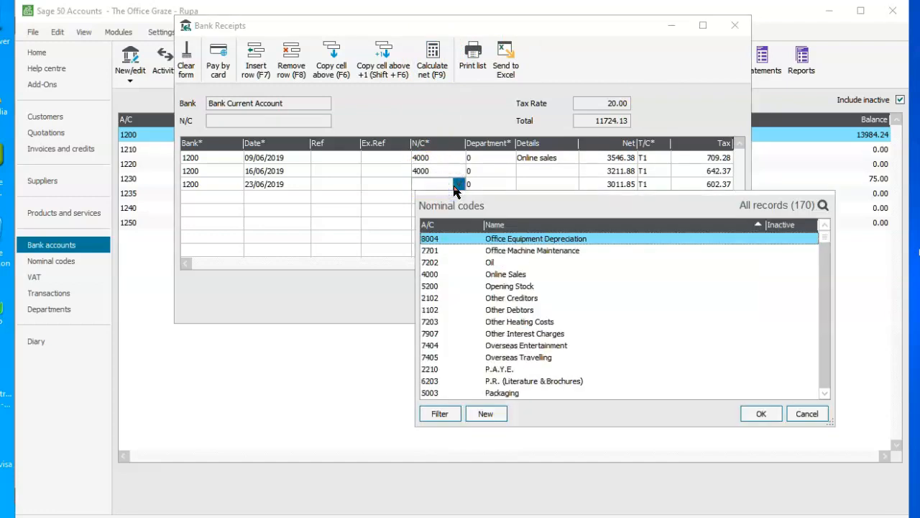
{"action": "left_click", "coordinate": [496, 274]}
{"action": "left_click", "coordinate": [754, 422]}
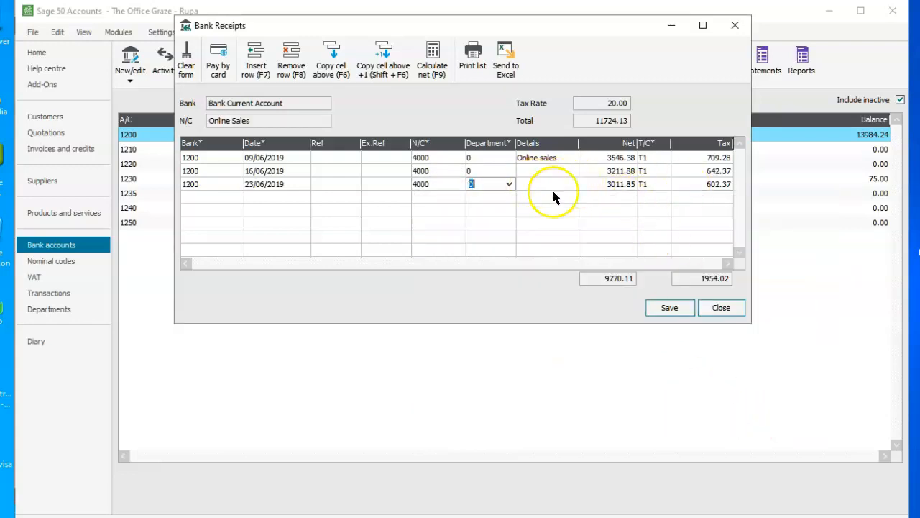
Start a fourth receipt line for account 1200 Bank Current Account and check the 30 June entry in the Word listing
{"action": "left_click", "coordinate": [210, 196]}
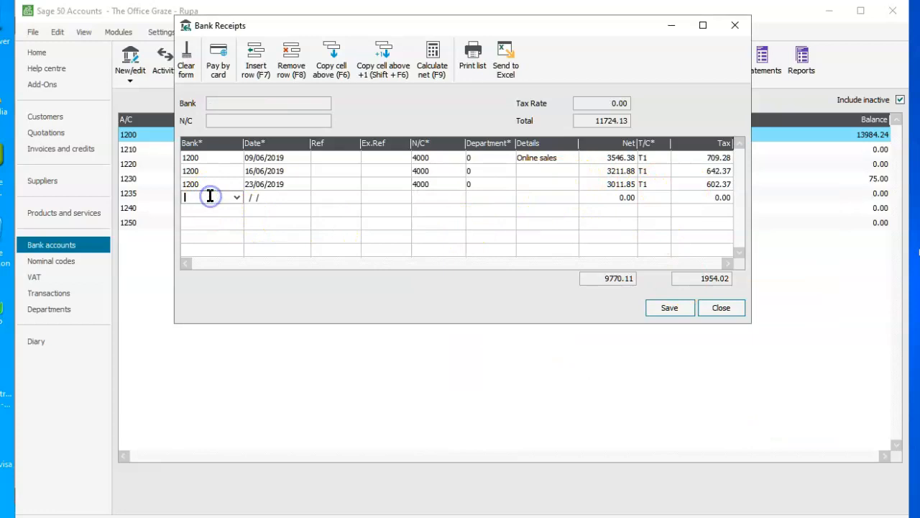
{"action": "left_click", "coordinate": [237, 197]}
{"action": "left_click", "coordinate": [245, 251]}
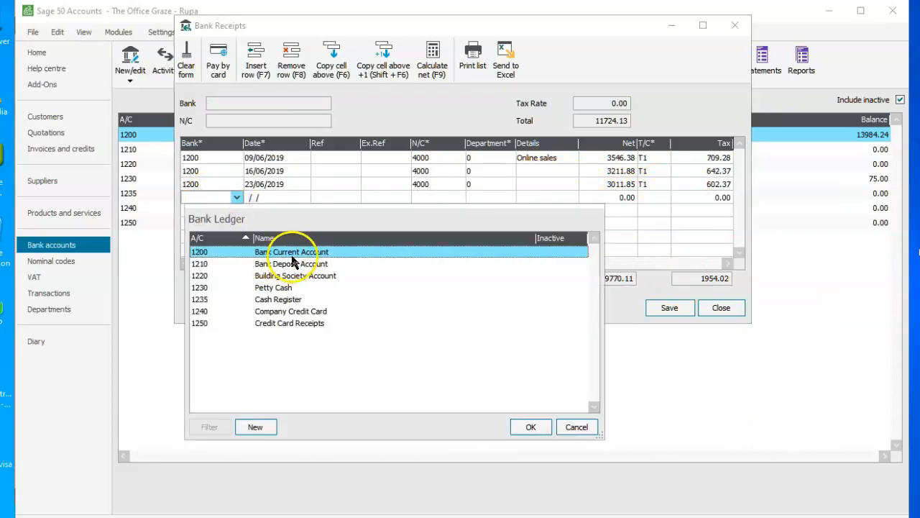
{"action": "left_click", "coordinate": [532, 427]}
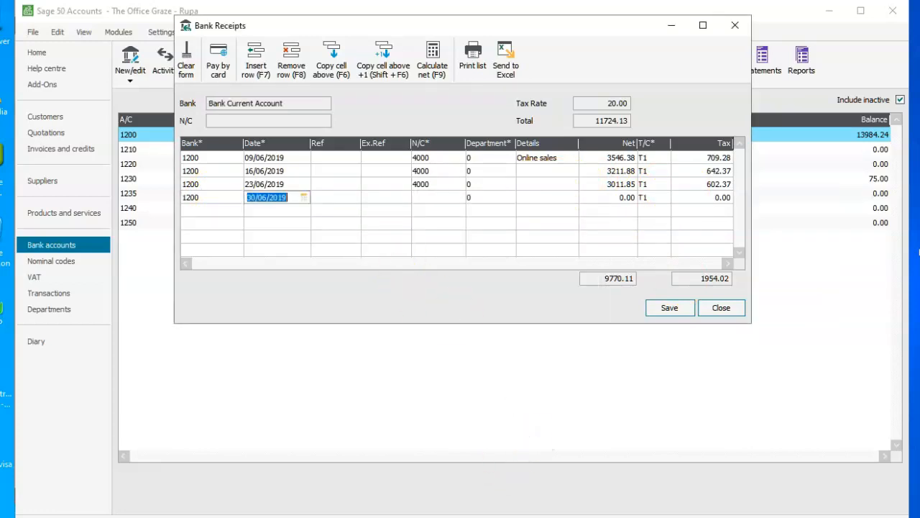
{"action": "key", "text": "alt+Tab"}
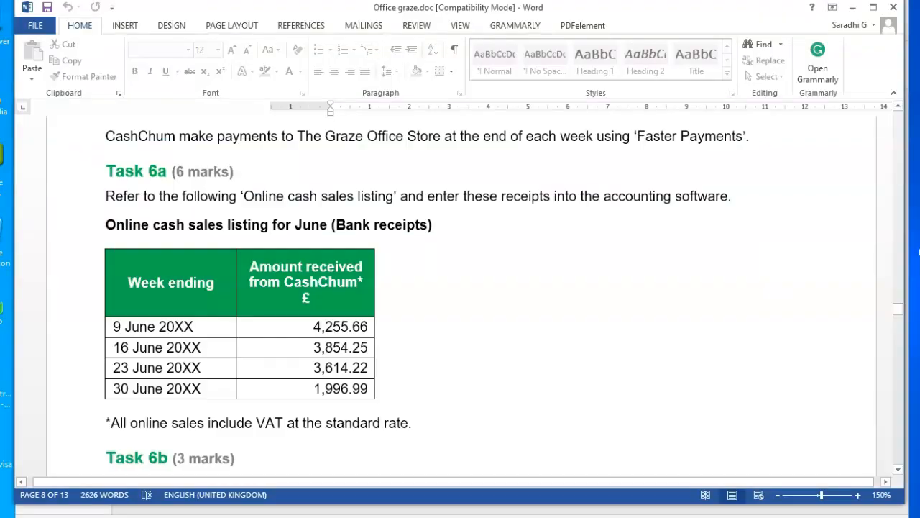
{"action": "key", "text": "alt+Tab"}
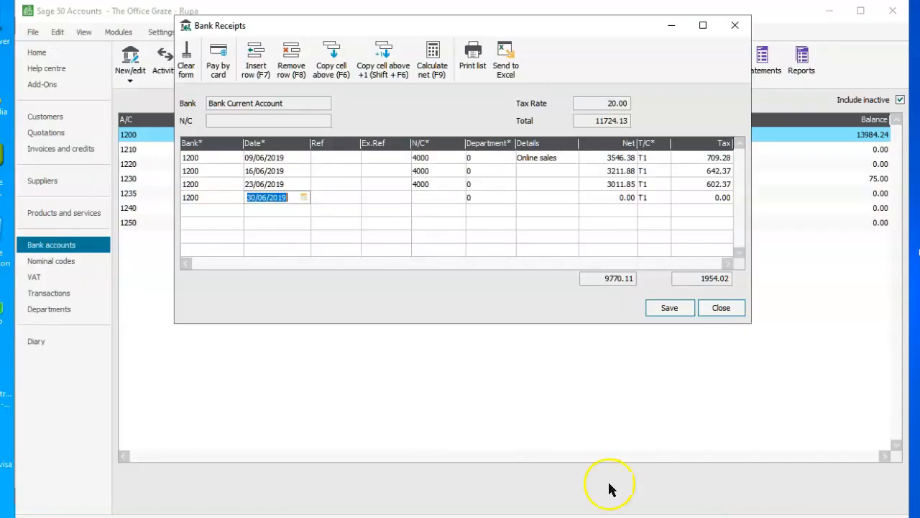
Assign nominal code 4000 Online Sales to the 30 June receipt line
{"action": "left_click", "coordinate": [419, 197]}
{"action": "type", "text": "4000"}
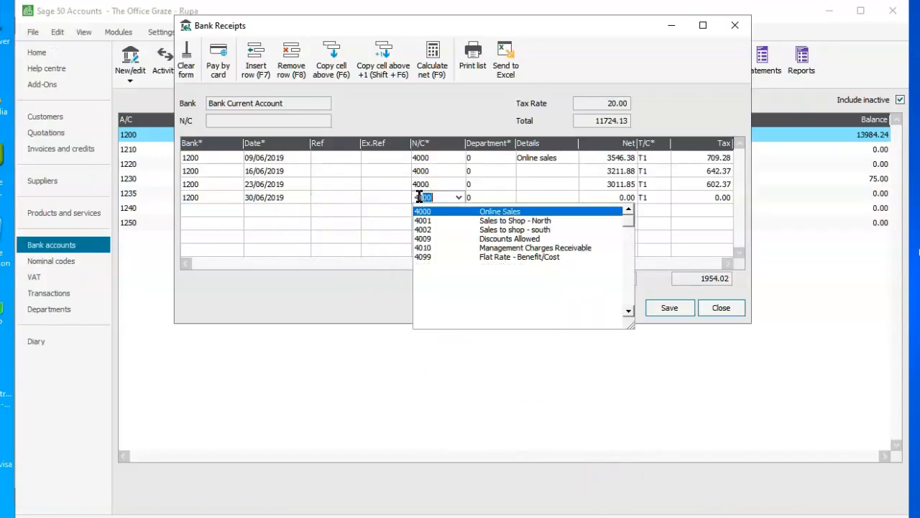
{"action": "left_click", "coordinate": [513, 211]}
Enter 1996.99 as the VAT-inclusive amount on the 30 June receipt line
{"action": "left_click", "coordinate": [588, 197]}
{"action": "type", "text": "19996.99"}
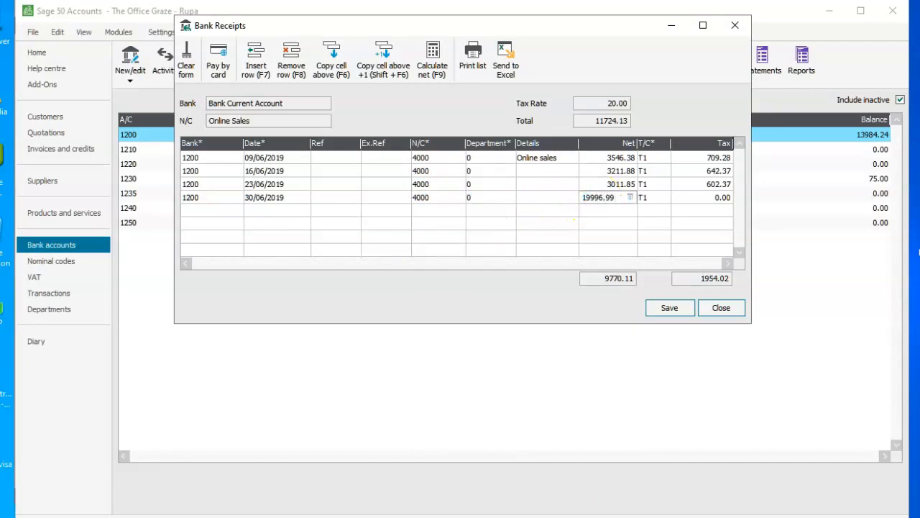
{"action": "left_click", "coordinate": [592, 199]}
{"action": "key", "text": "BackSpace"}
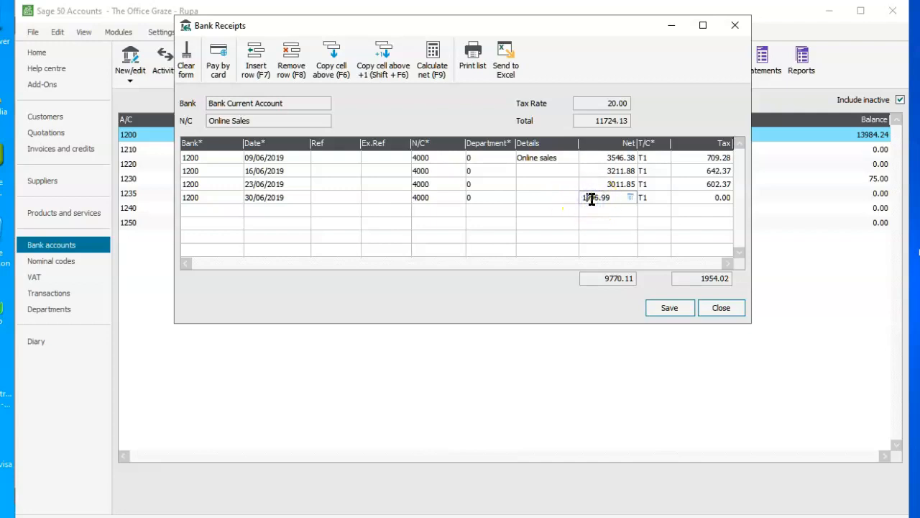
Calculate the net on the 30 June line, then save the bank receipts and close the form
{"action": "left_click", "coordinate": [431, 72]}
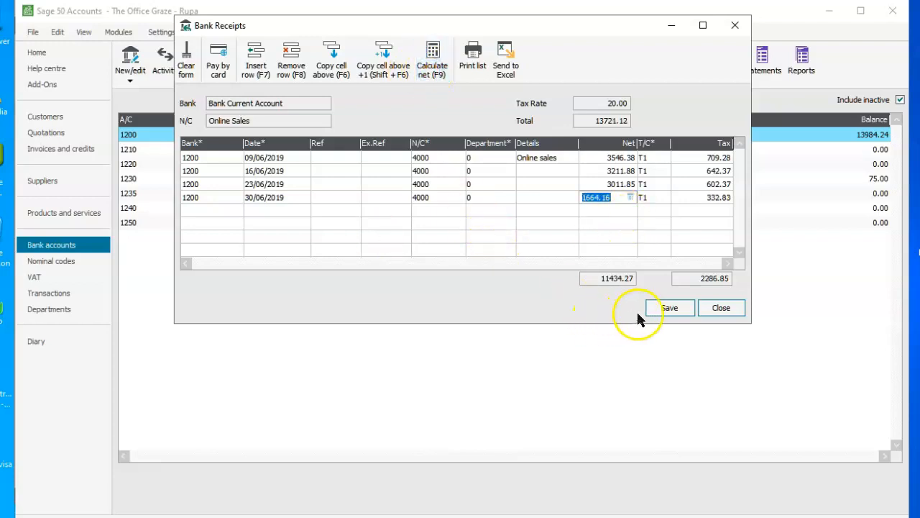
{"action": "left_click", "coordinate": [654, 317]}
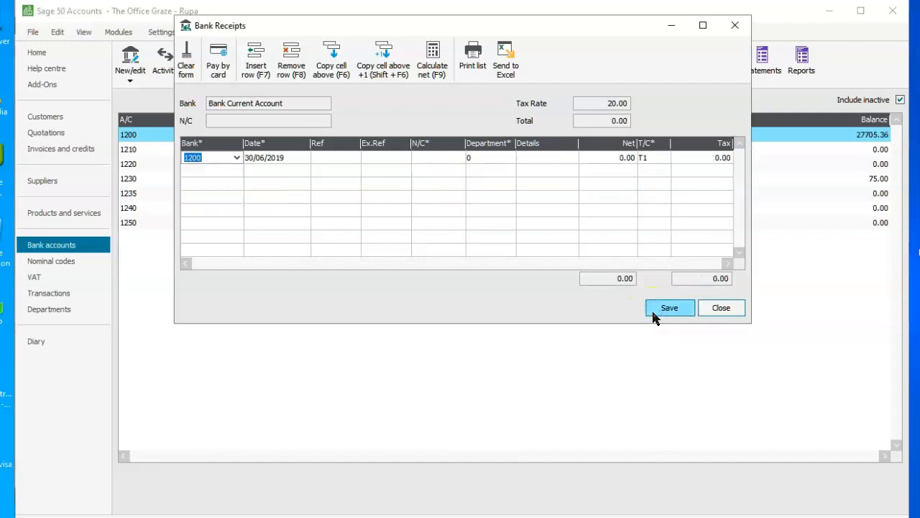
{"action": "left_click", "coordinate": [716, 309]}
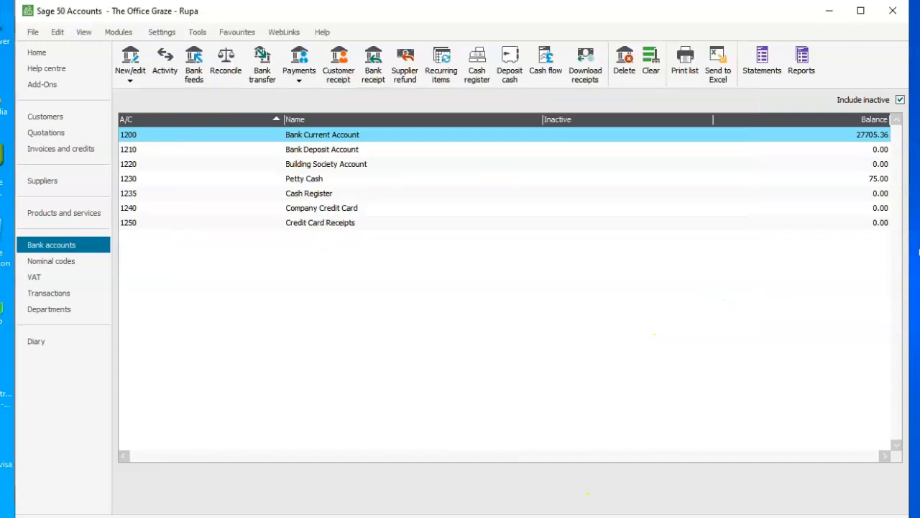
Read the Task 6b delivery drivers' wages email in Word and open a new bank payment in Sage 50 Accounts
{"action": "left_click", "coordinate": [575, 516]}
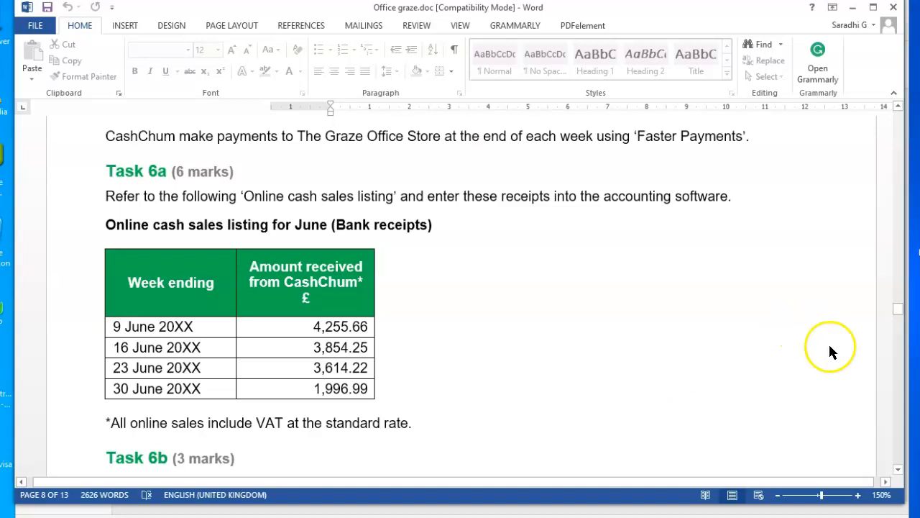
{"action": "left_click", "coordinate": [897, 468]}
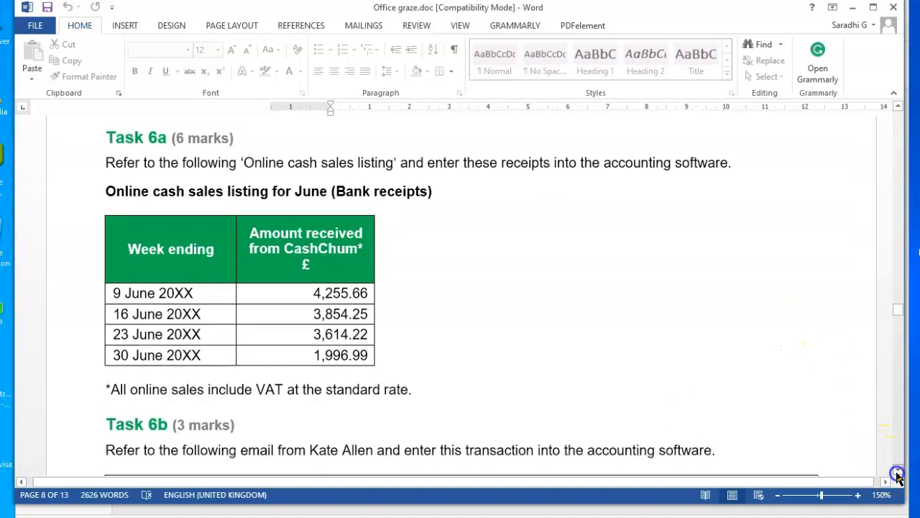
{"action": "left_click", "coordinate": [897, 470]}
{"action": "left_click", "coordinate": [897, 470]}
{"action": "left_click", "coordinate": [897, 470]}
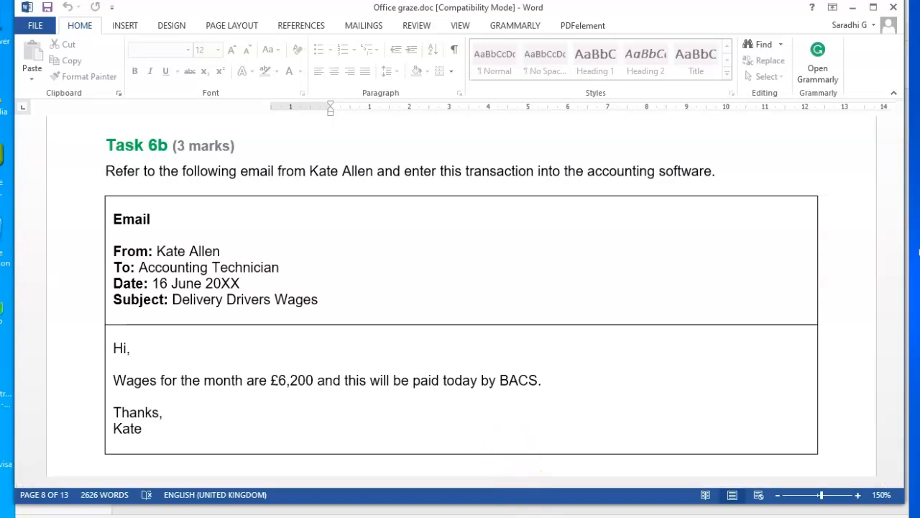
{"action": "left_click", "coordinate": [590, 516]}
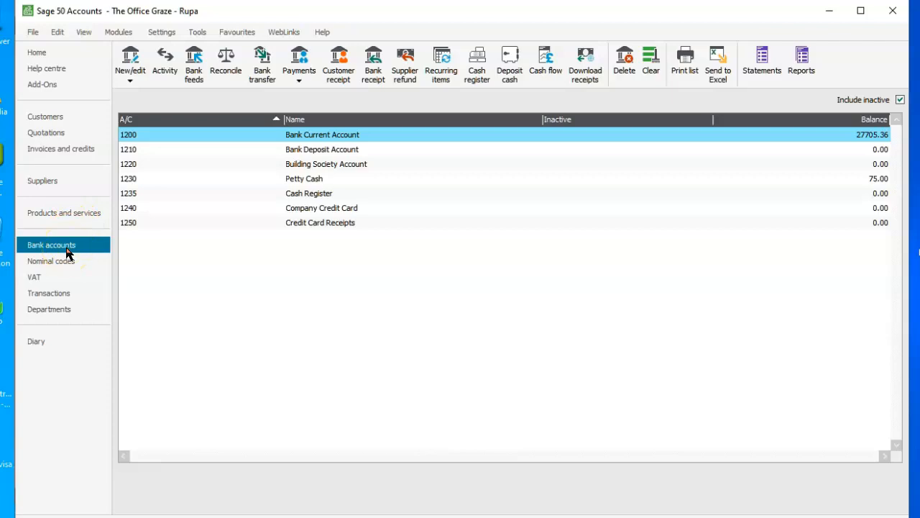
{"action": "left_click", "coordinate": [299, 84]}
{"action": "left_click", "coordinate": [311, 112]}
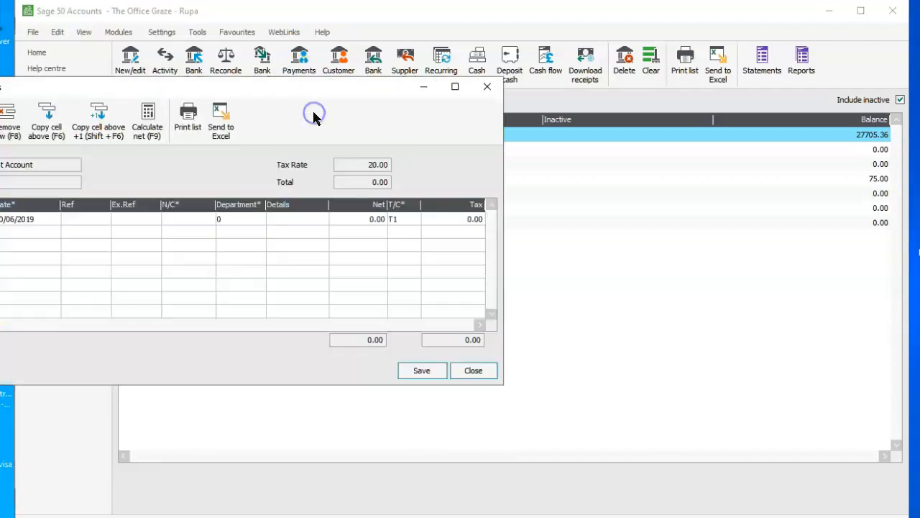
{"action": "left_click_drag", "start_coordinate": [172, 84], "coordinate": [431, 75]}
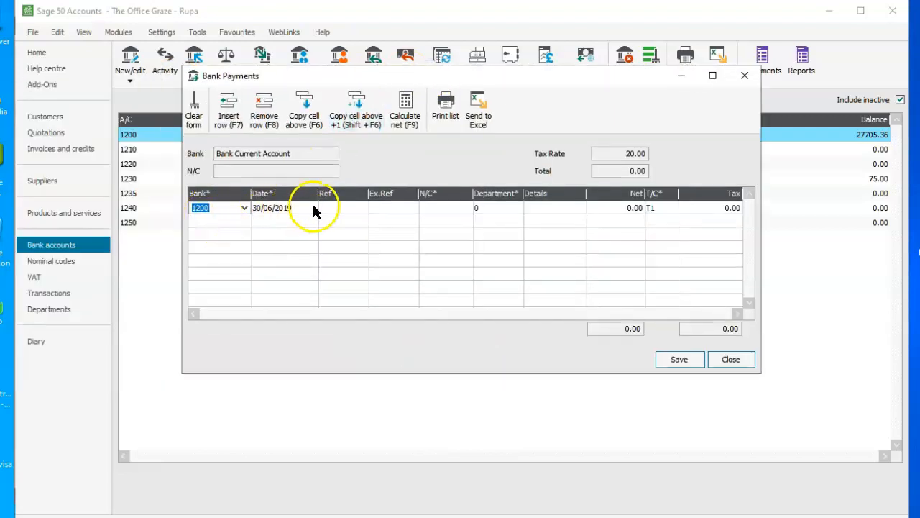
Date the bank payment line 16/06/2019 according to the wages email in Word
{"action": "key", "text": "alt+Tab"}
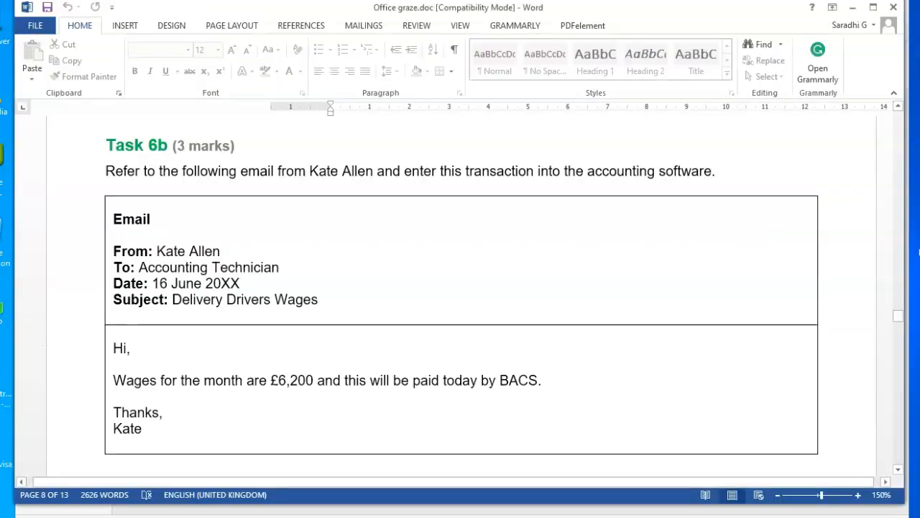
{"action": "key", "text": "alt+Tab"}
{"action": "left_click", "coordinate": [303, 208]}
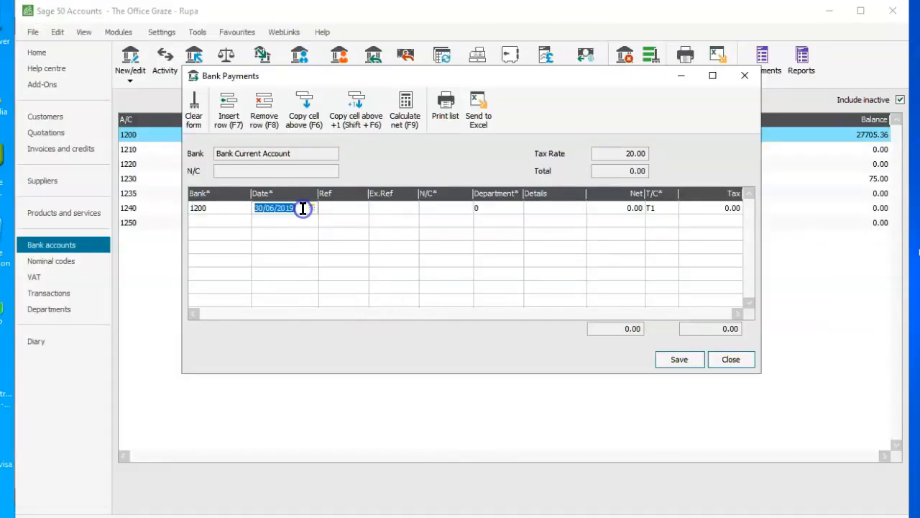
{"action": "left_click", "coordinate": [310, 209]}
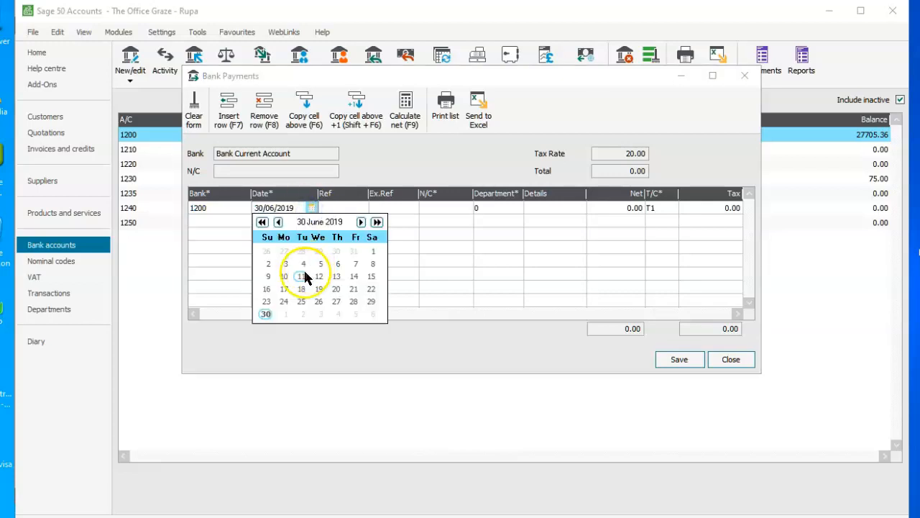
{"action": "left_click", "coordinate": [265, 288]}
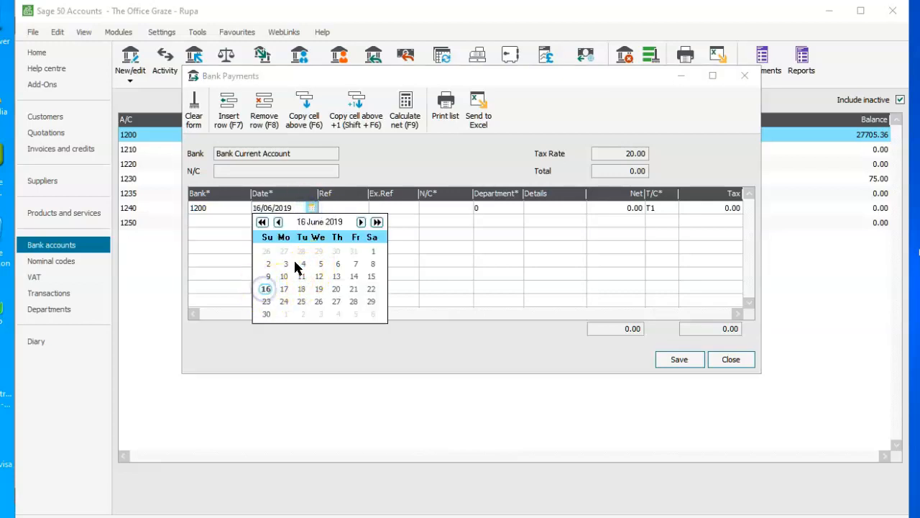
Assign nominal code 7005 Wages to the 16/06/2019 bank payment line
{"action": "left_click", "coordinate": [450, 204]}
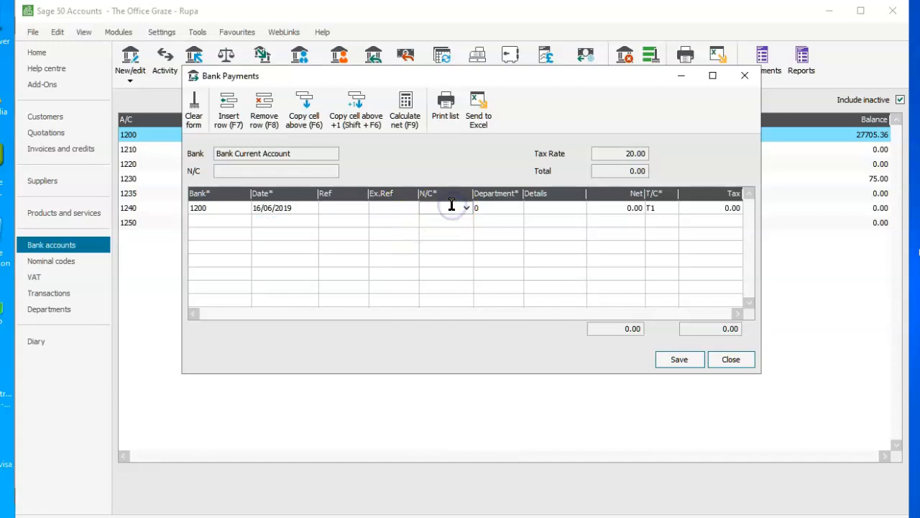
{"action": "left_click", "coordinate": [467, 207]}
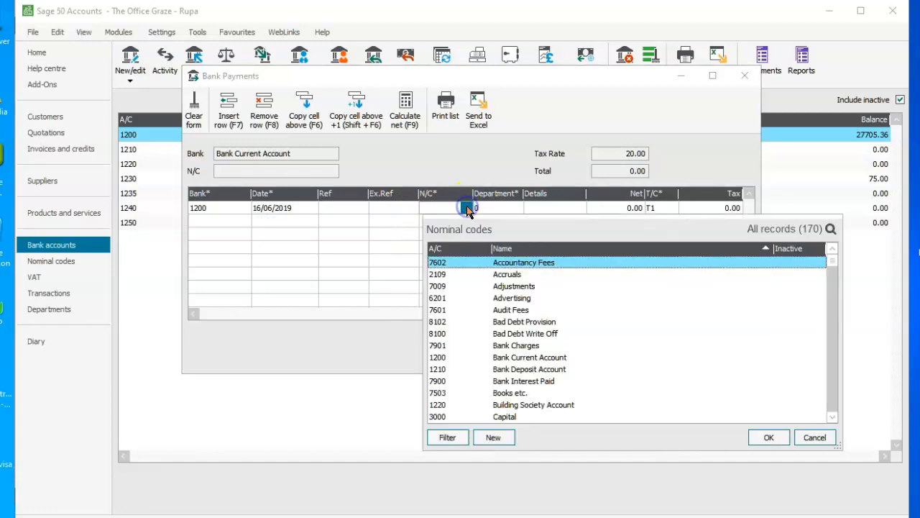
{"action": "key", "text": "w"}
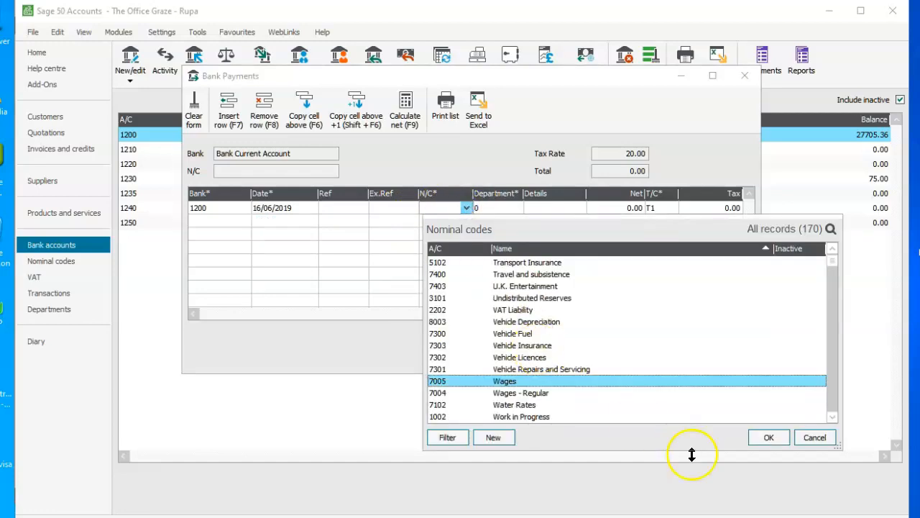
{"action": "left_click", "coordinate": [766, 437]}
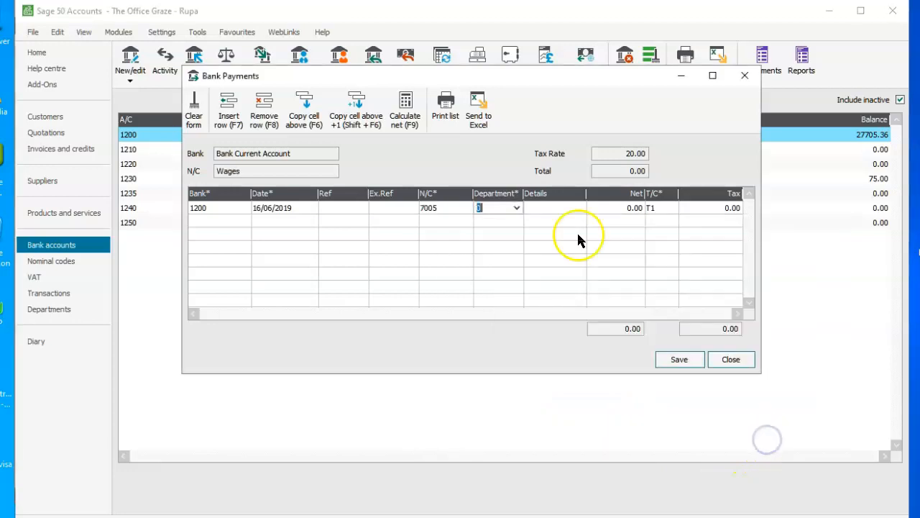
Enter a net amount of 6200.00 with tax code T0 on the wages payment line
{"action": "left_click", "coordinate": [608, 207]}
{"action": "type", "text": "620"}
{"action": "key", "text": "Tab"}
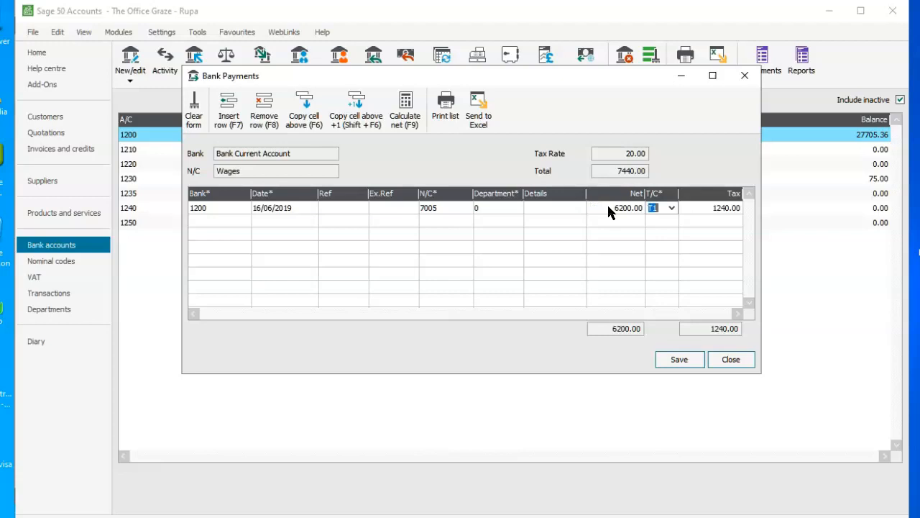
{"action": "left_click", "coordinate": [671, 208]}
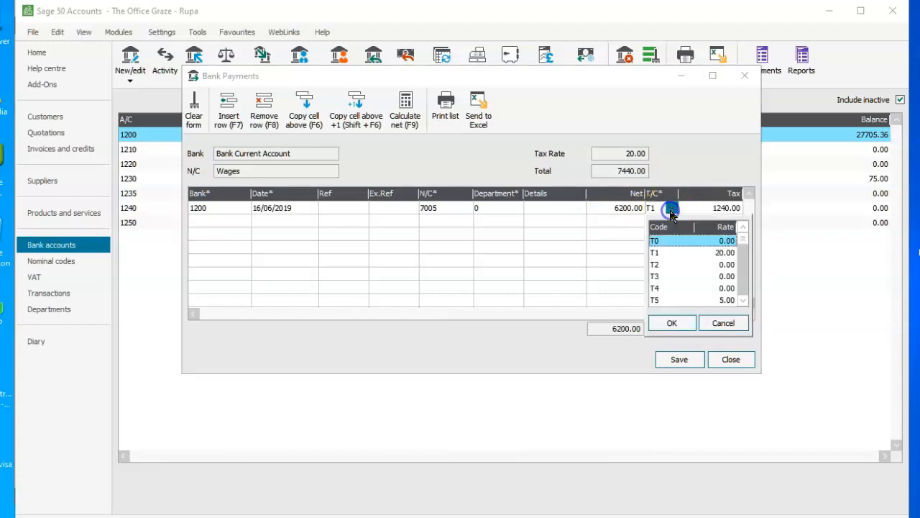
{"action": "left_click", "coordinate": [669, 323]}
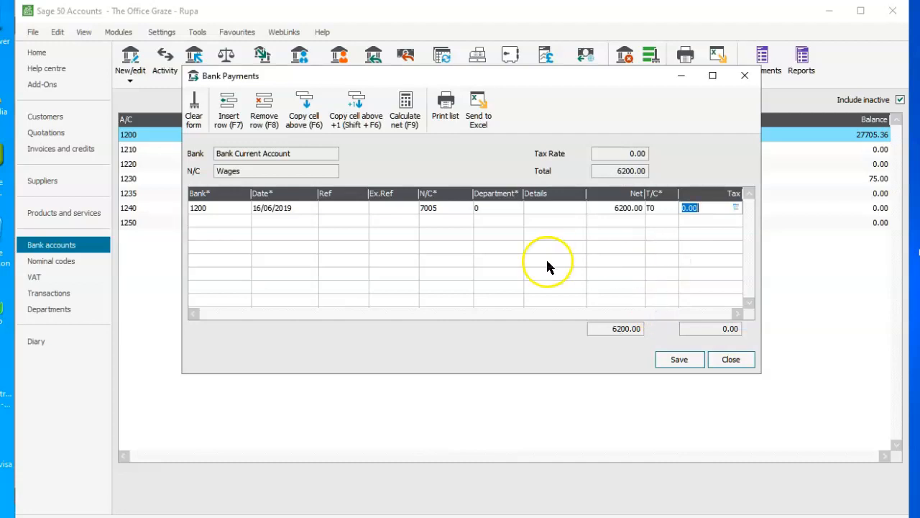
Enter "Delivery driver wages" as the payment details, then save the bank payment and close the form
{"action": "left_click", "coordinate": [534, 207]}
{"action": "type", "text": "Delivery dr"}
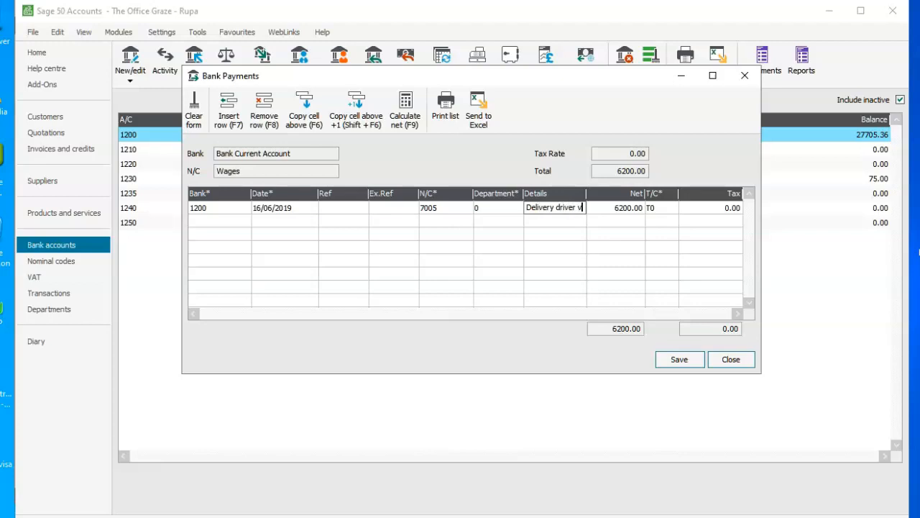
{"action": "type", "text": "iver wages"}
{"action": "key", "text": "Tab"}
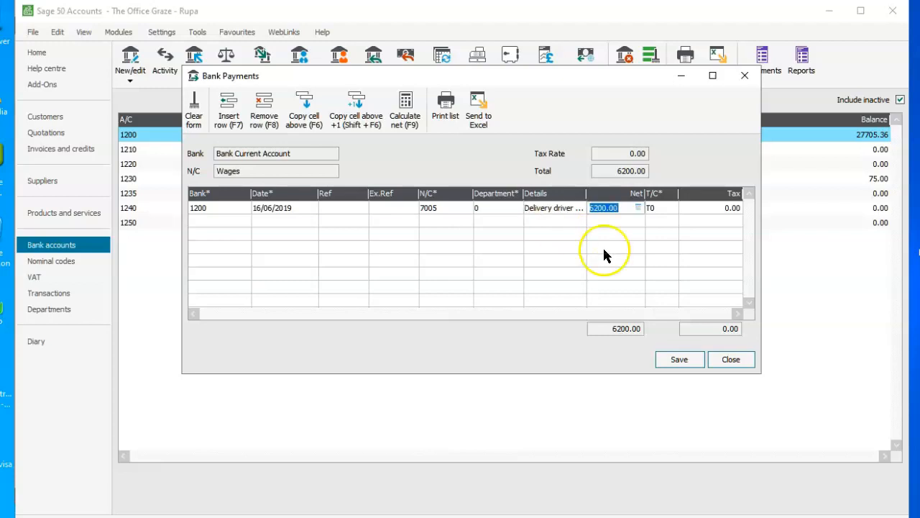
{"action": "left_click", "coordinate": [669, 361]}
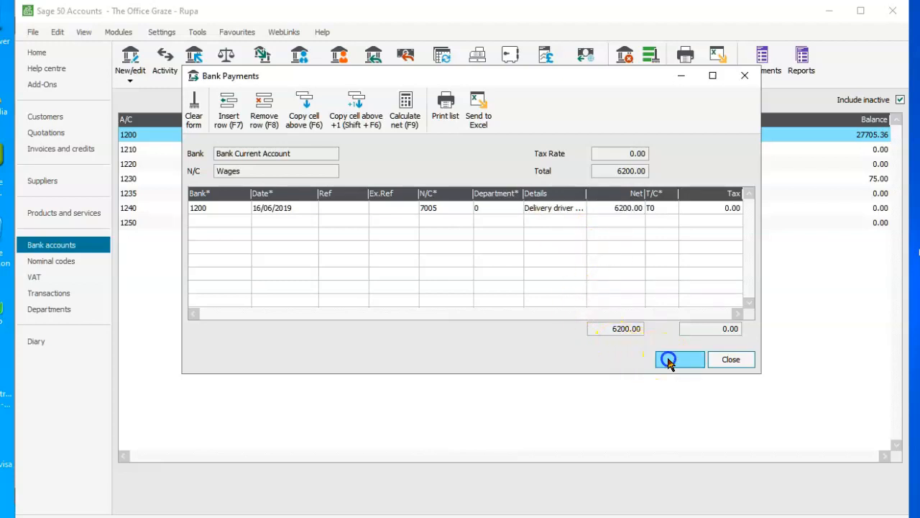
{"action": "left_click", "coordinate": [726, 362]}
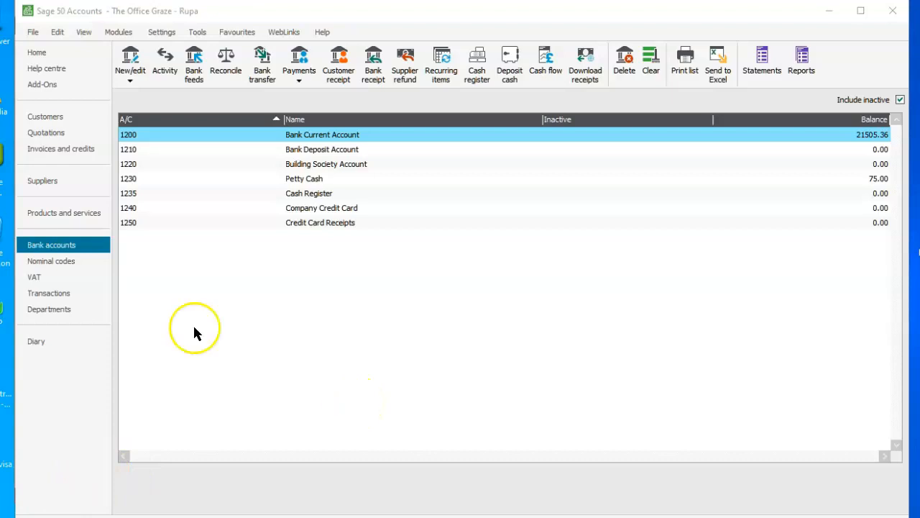
Review the transactions list down to the newly posted online sales receipts and delivery driver wages payment
{"action": "left_click", "coordinate": [52, 293]}
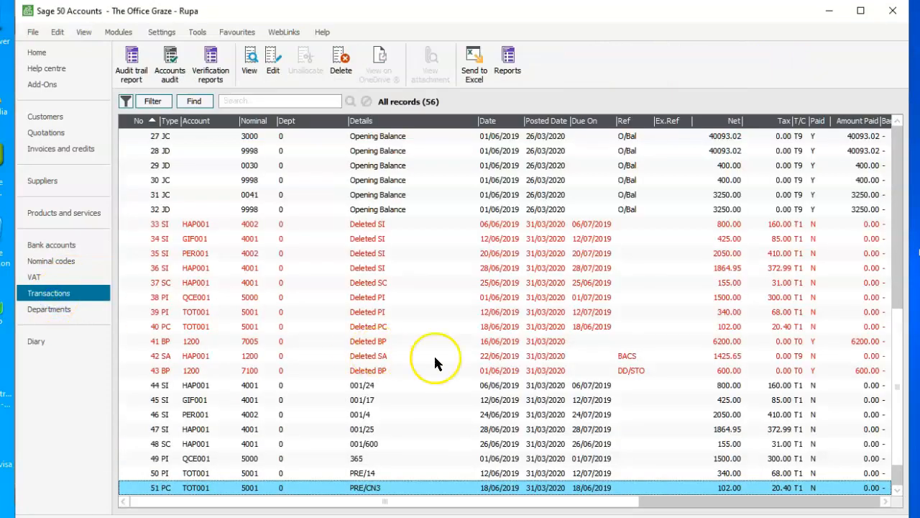
{"action": "scroll", "coordinate": [435, 358], "scroll_direction": "up", "scroll_amount": 9}
{"action": "left_click_drag", "start_coordinate": [898, 233], "coordinate": [897, 475]}
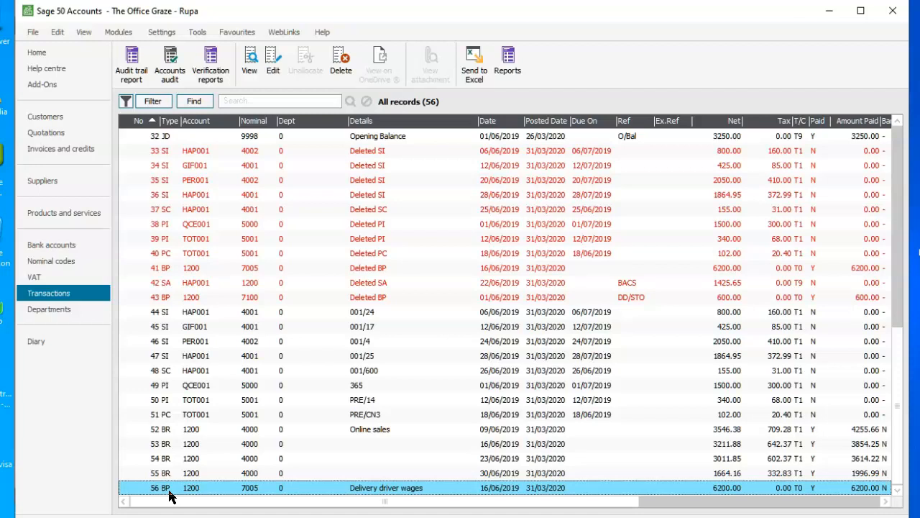
Run an audit trail report of the Detailed type with landscape output as a preview
{"action": "left_click", "coordinate": [132, 76]}
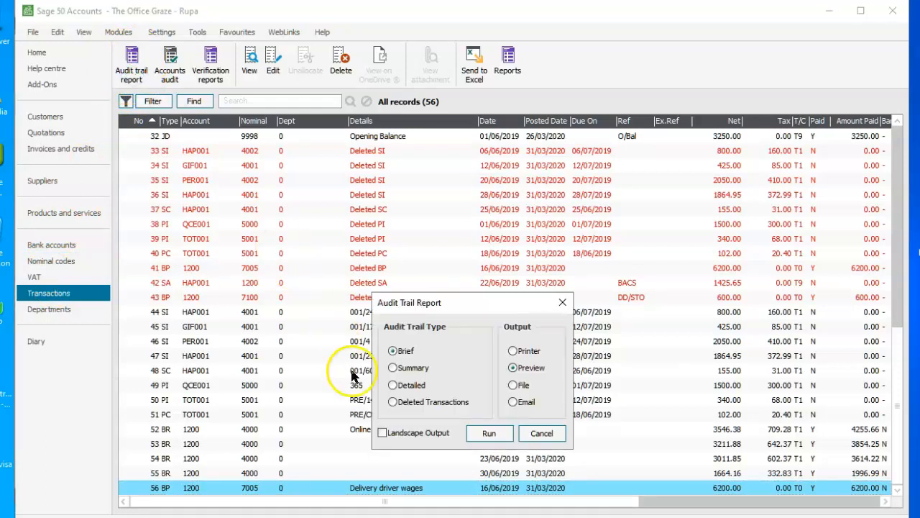
{"action": "left_click", "coordinate": [393, 385]}
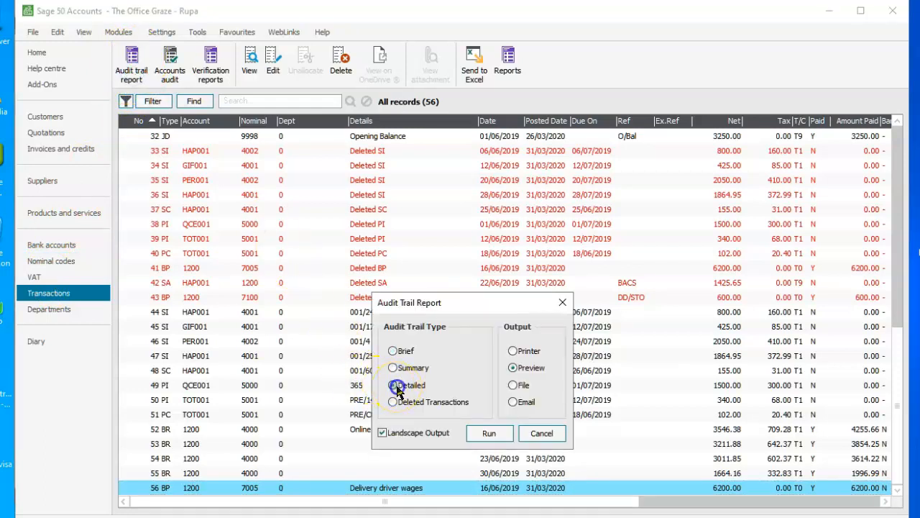
{"action": "left_click", "coordinate": [381, 433]}
{"action": "left_click", "coordinate": [482, 435]}
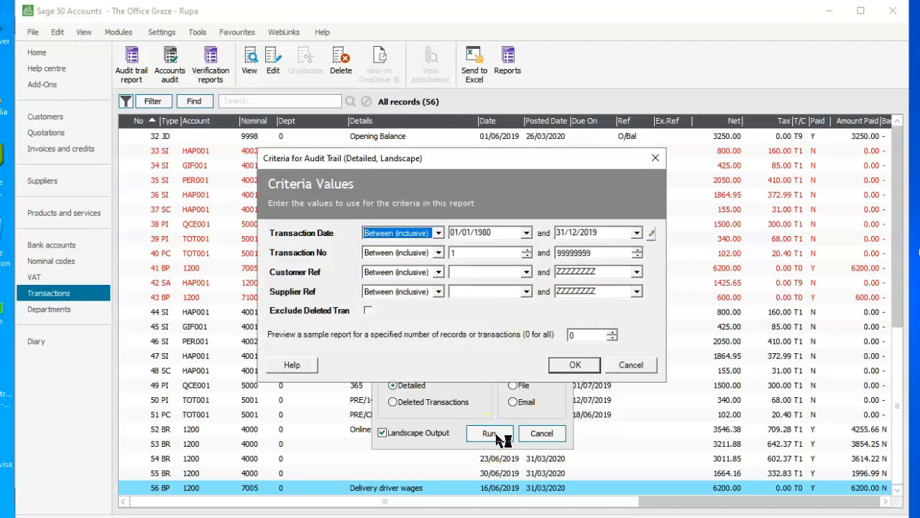
Limit the audit trail to transaction dates 01/06/2019 to 30/06/2019, generate it and examine the preview at full size
{"action": "left_click", "coordinate": [505, 235]}
{"action": "type", "text": "01/06/2019"}
{"action": "key", "text": "Tab"}
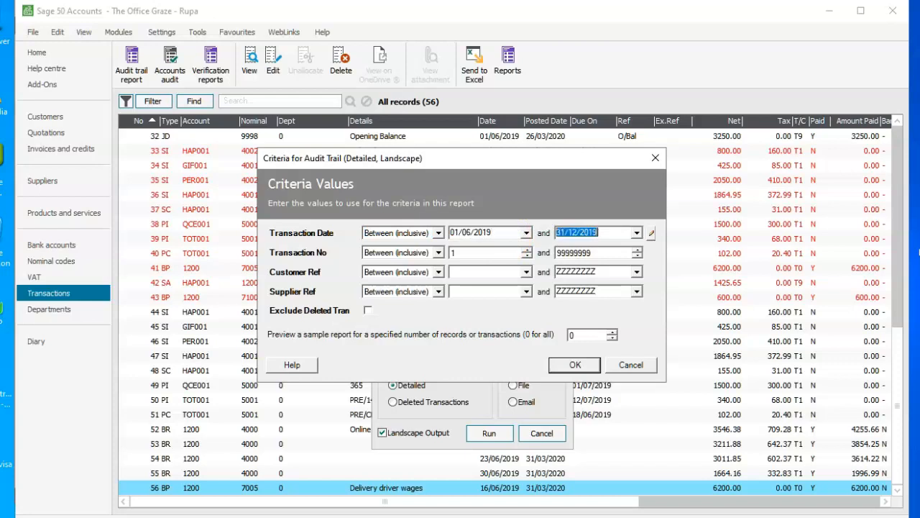
{"action": "type", "text": "30/06/201"}
{"action": "key", "text": "Tab"}
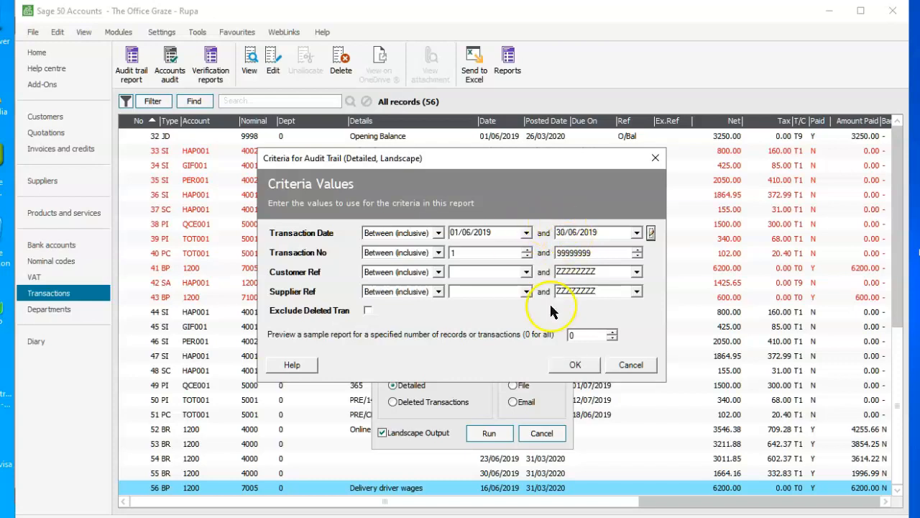
{"action": "left_click", "coordinate": [575, 365]}
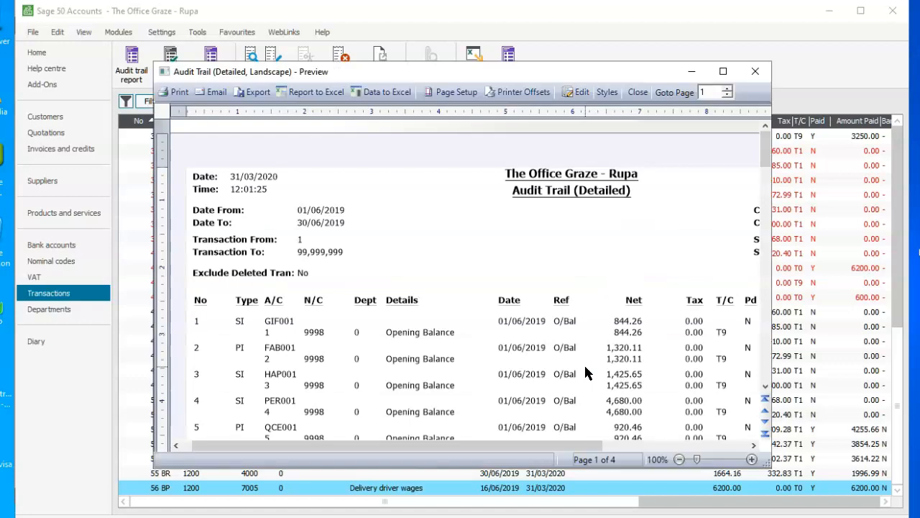
{"action": "left_click", "coordinate": [724, 72]}
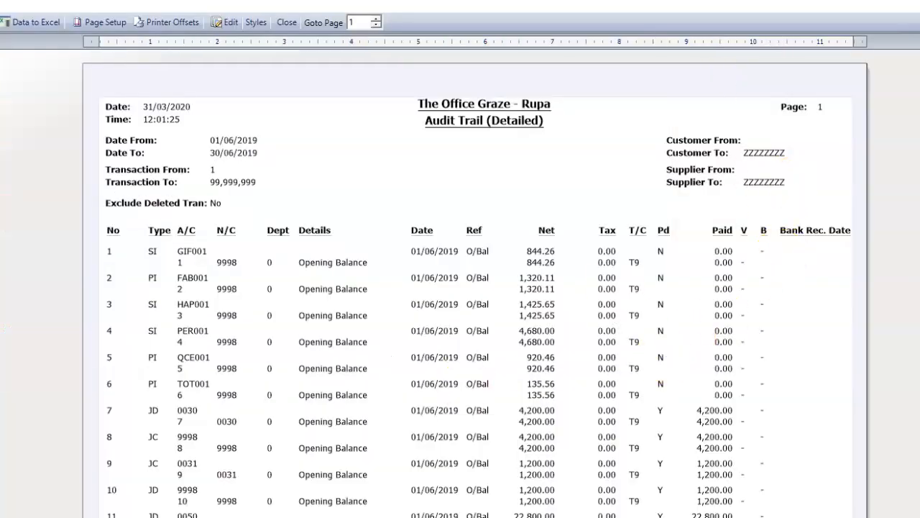
{"action": "left_click", "coordinate": [919, 3]}
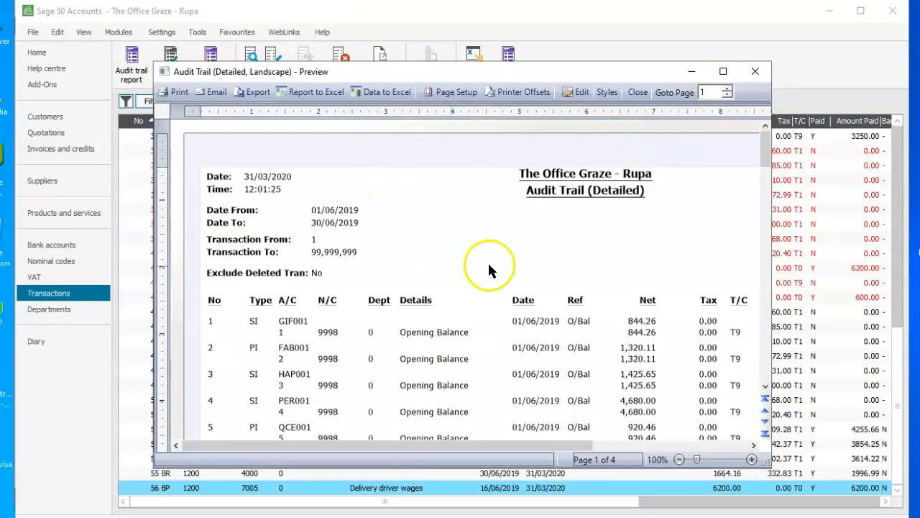
Open the PDF export for the audit trail, cancel saving the file and close the report preview
{"action": "left_click", "coordinate": [253, 97]}
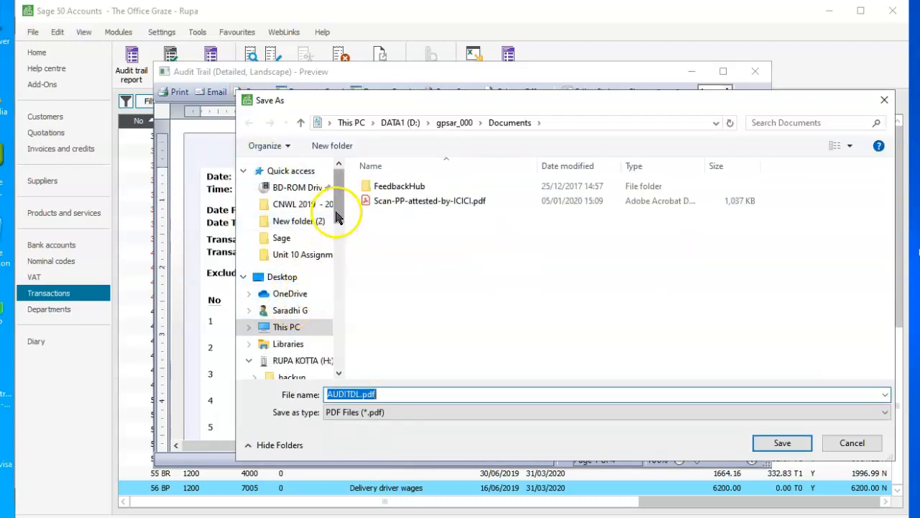
{"action": "mouse_move", "coordinate": [339, 218]}
{"action": "left_mouse_down"}
{"action": "mouse_move", "coordinate": [339, 245]}
{"action": "mouse_move", "coordinate": [336, 213]}
{"action": "left_mouse_up"}
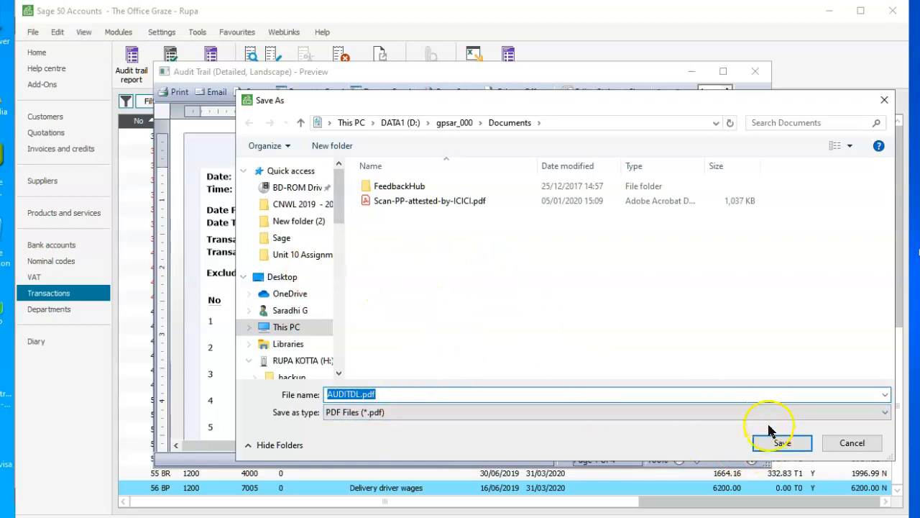
{"action": "left_click", "coordinate": [853, 444]}
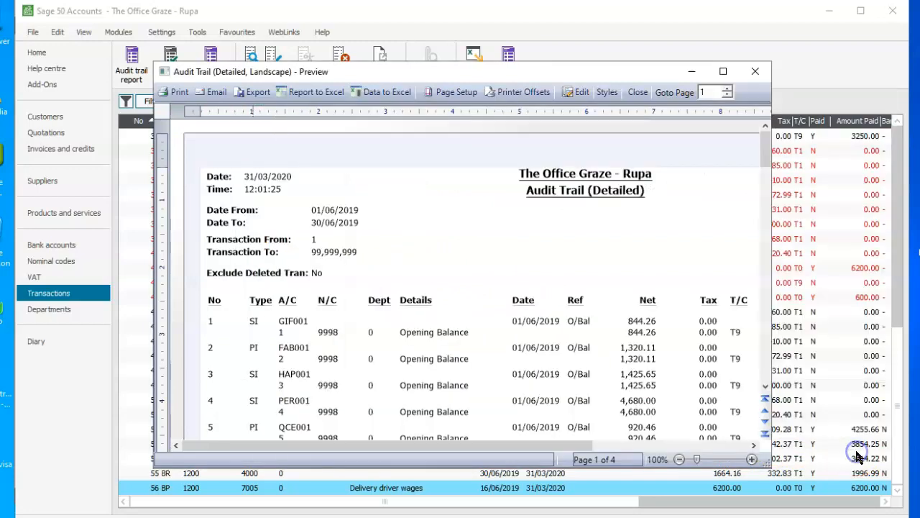
{"action": "left_click", "coordinate": [757, 72]}
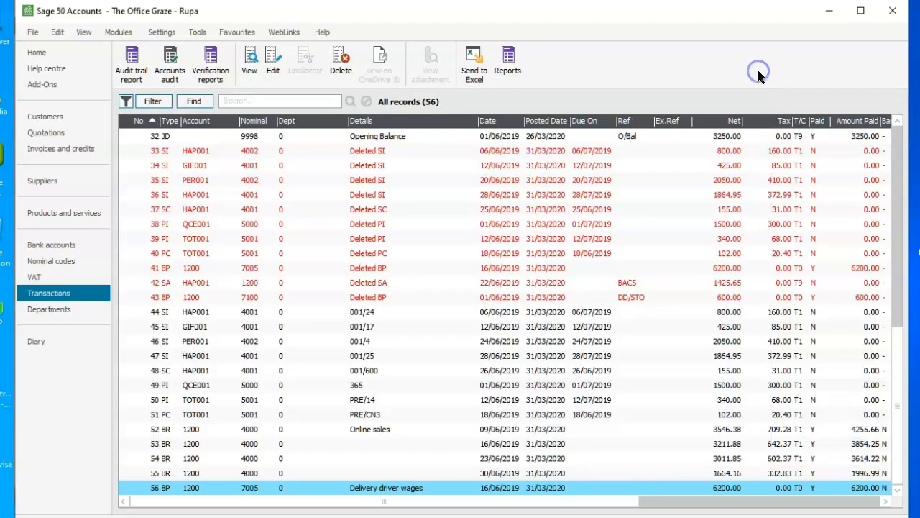